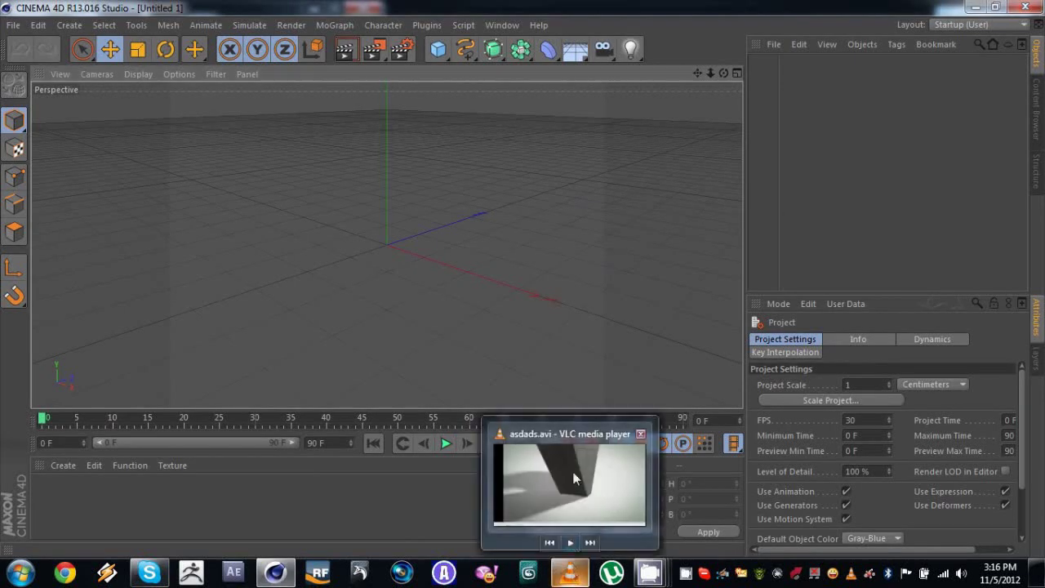
Step: Switch to VLC media player to review the reference animation asdads.avi, pause it, and return to Cinema 4D
left_click(571, 575)
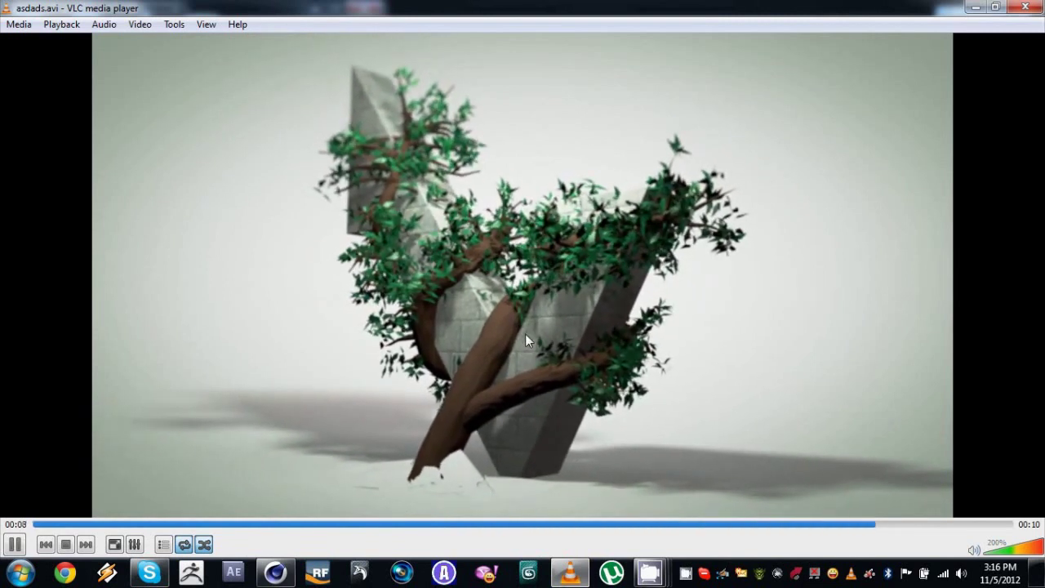
key("space")
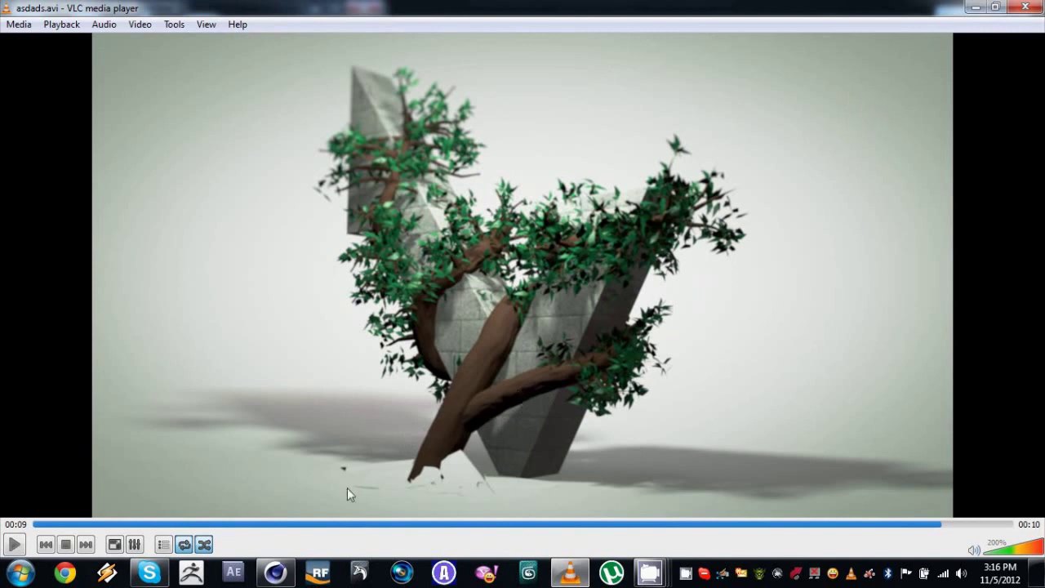
left_click(275, 571)
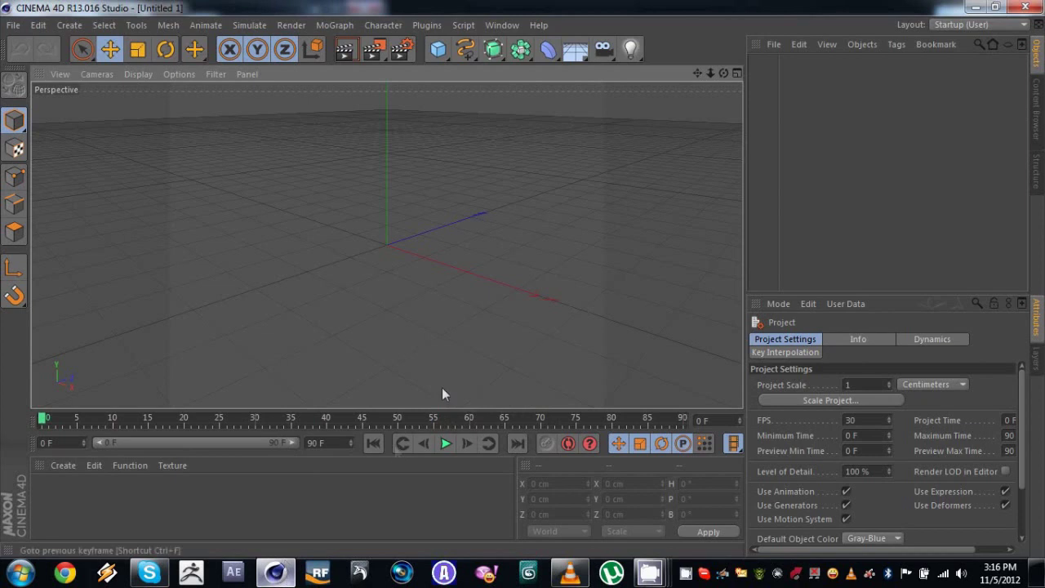
Step: Draw an open S-shaped cubic spline with four points in the Top view, and return to the Perspective view
left_click(466, 53)
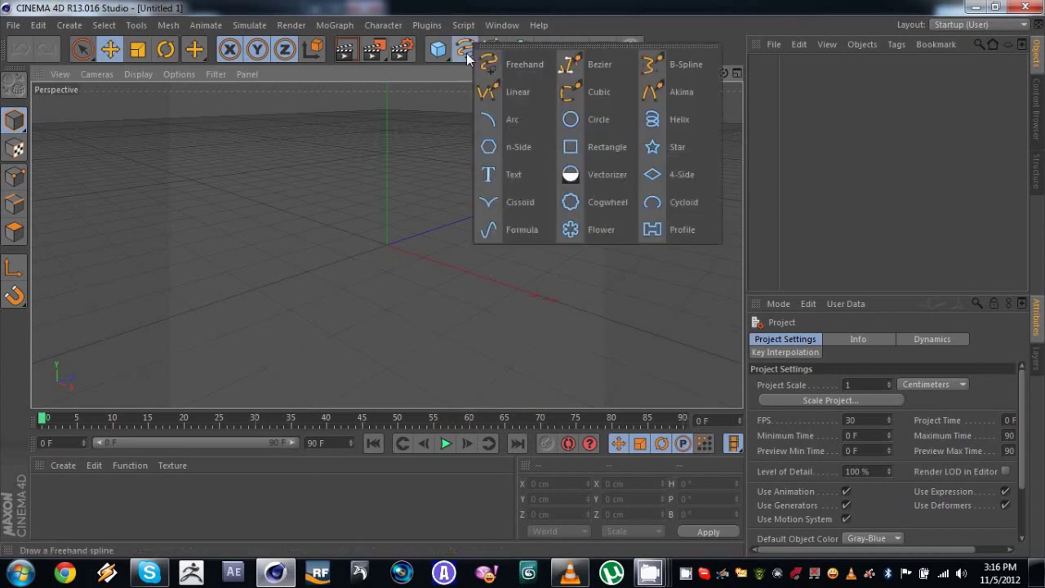
left_click(604, 102)
middle_click(346, 247)
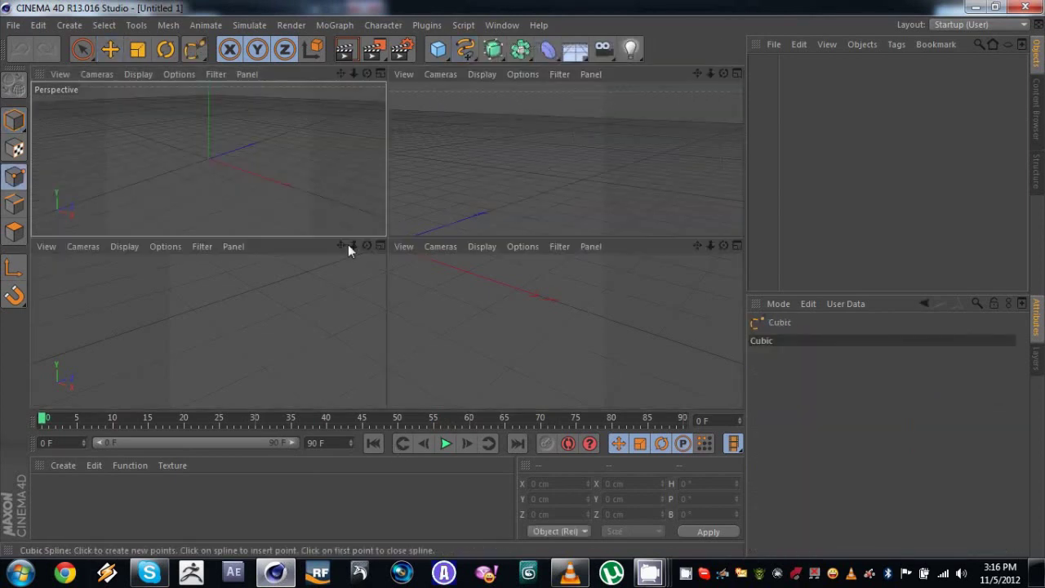
middle_click(496, 154)
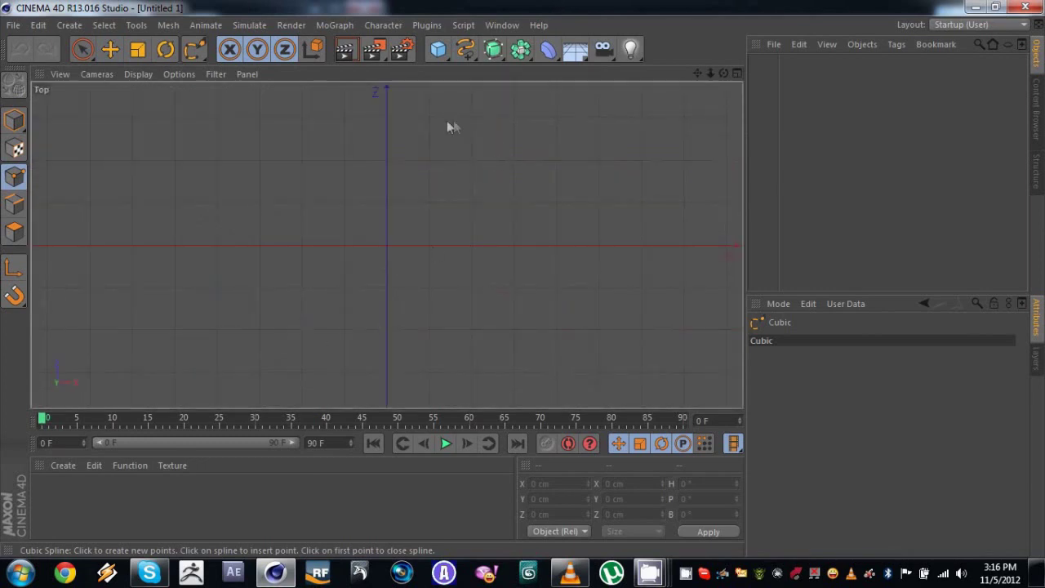
left_click(437, 97)
left_click(460, 225)
left_click(342, 321)
scroll(451, 325, "down", 3)
middle_click_drag(451, 324, 447, 214, "alt")
left_click(425, 324)
middle_click(424, 223)
middle_click(214, 179)
left_click_drag(214, 185, 319, 215, "alt")
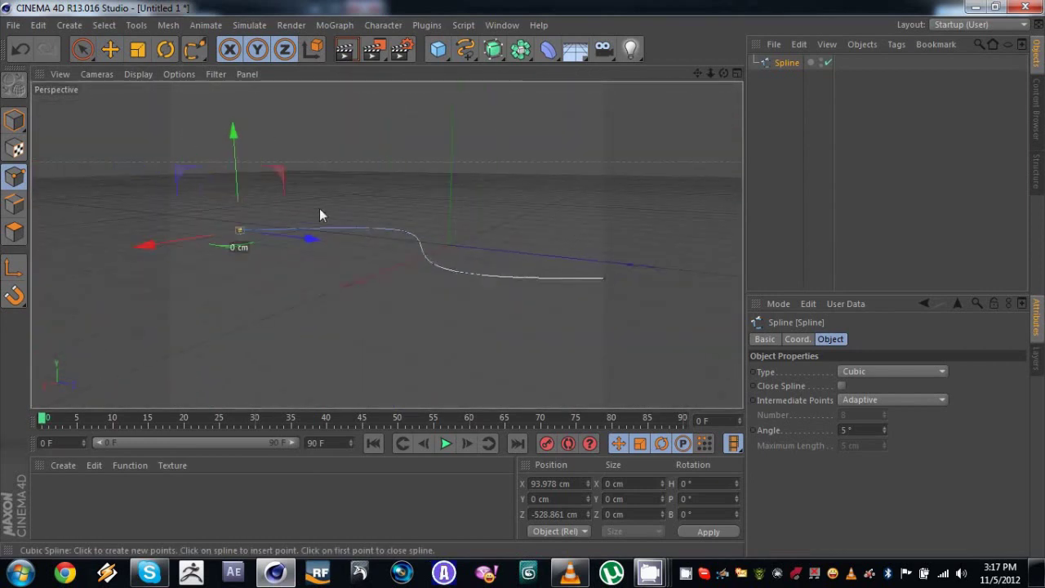
Step: Switch to Live Selection and select the end point of the spline in the Perspective view
key("space")
left_click_drag(401, 234, 490, 256, "alt")
left_click_drag(469, 204, 534, 239, "alt")
middle_click_drag(571, 306, 486, 287, "alt")
left_click_drag(557, 273, 584, 275)
left_click_drag(382, 263, 231, 298, "alt")
left_click_drag(406, 280, 496, 129, "alt")
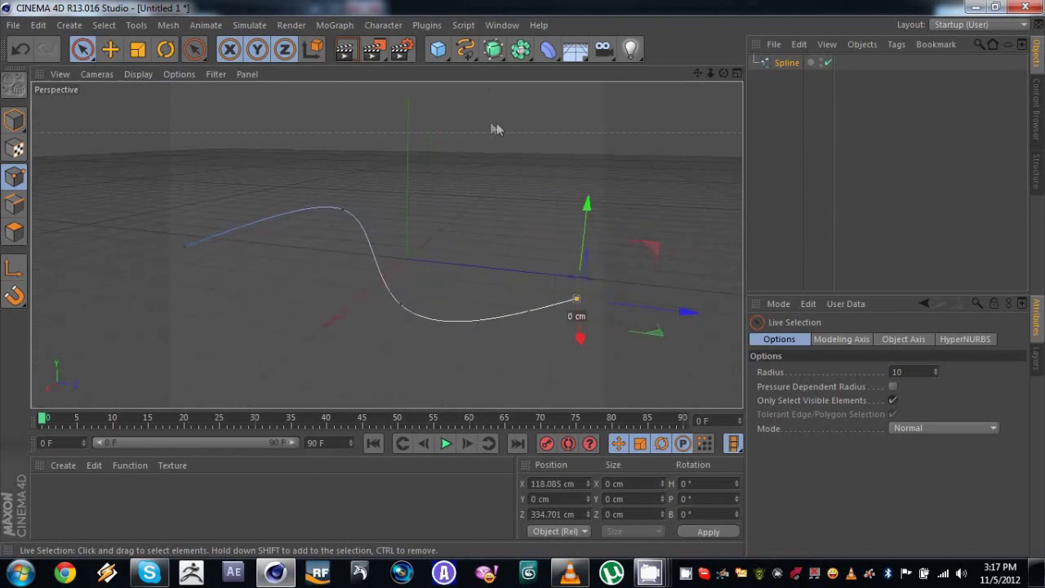
Step: Add a cylinder and a Spline Wrap deformer, and nest the deformer under the cylinder
left_click(439, 54)
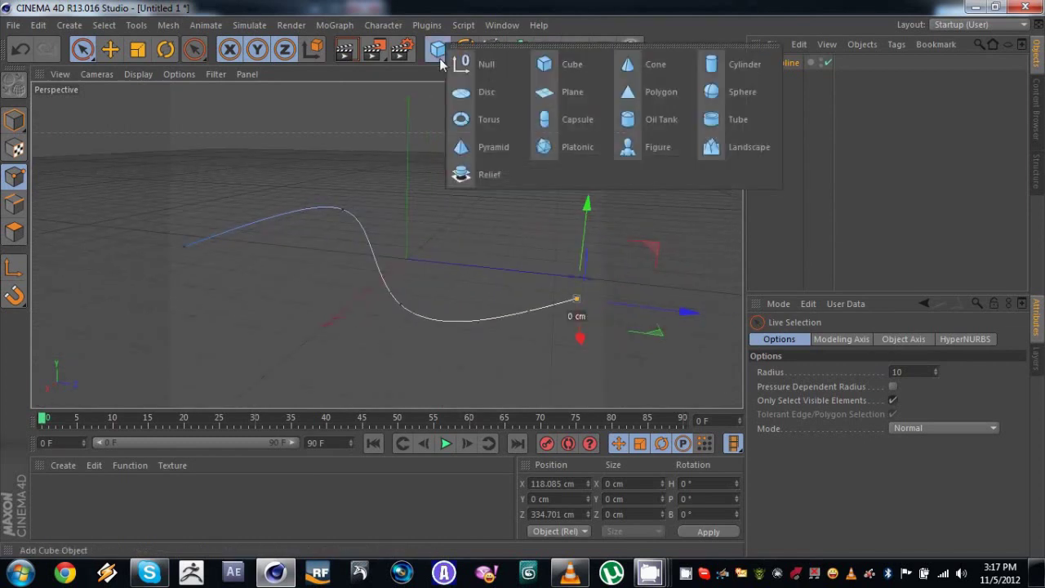
left_click(720, 62)
left_click(547, 49)
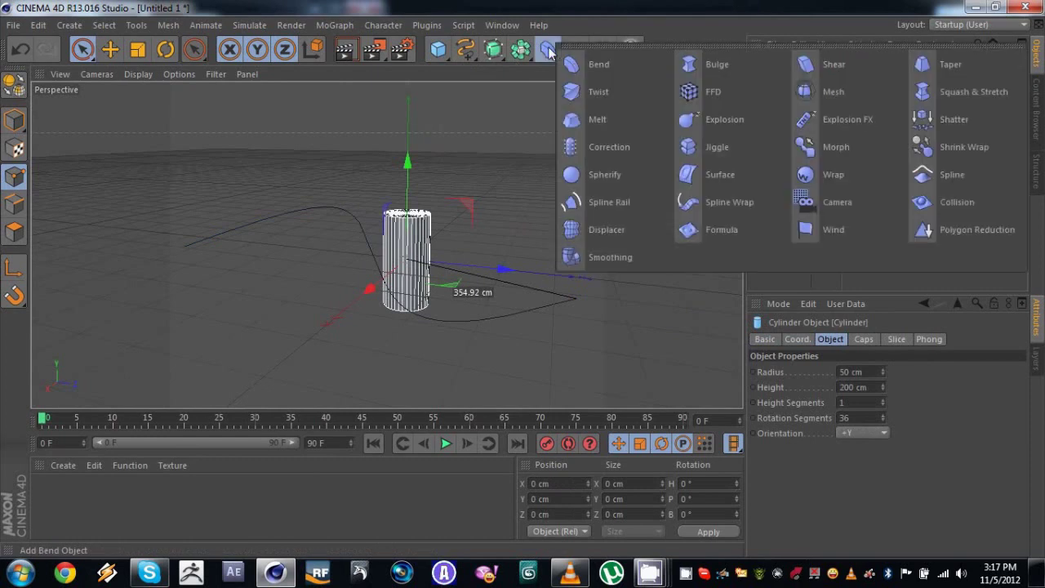
left_click(696, 210)
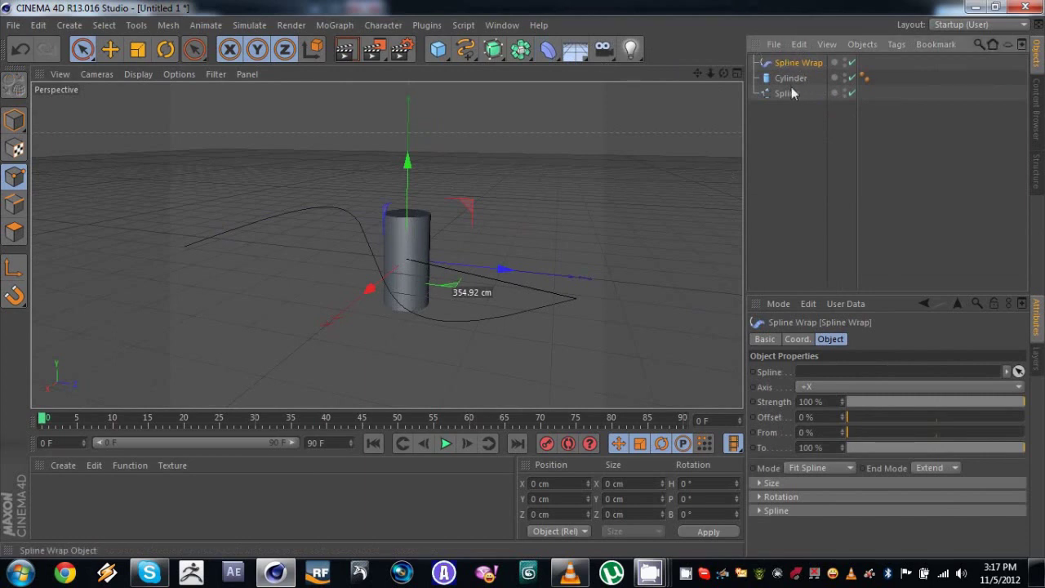
left_click_drag(797, 63, 792, 77)
left_click(788, 66)
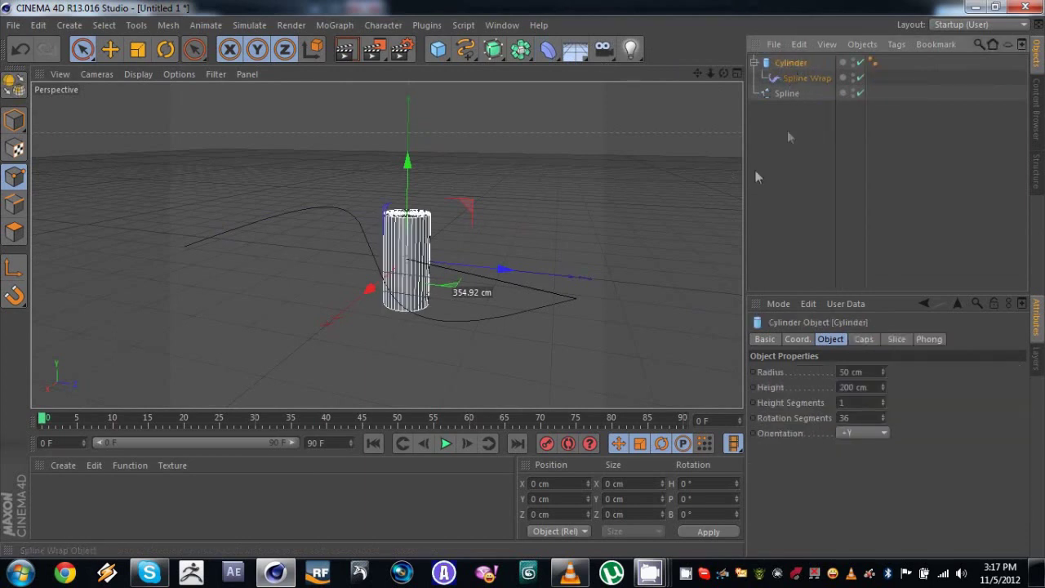
Step: Assign the drawn spline as the path of the Spline Wrap deformer
left_click_drag(529, 178, 492, 186, "alt")
left_click(811, 78)
middle_click_drag(384, 198, 428, 170, "alt")
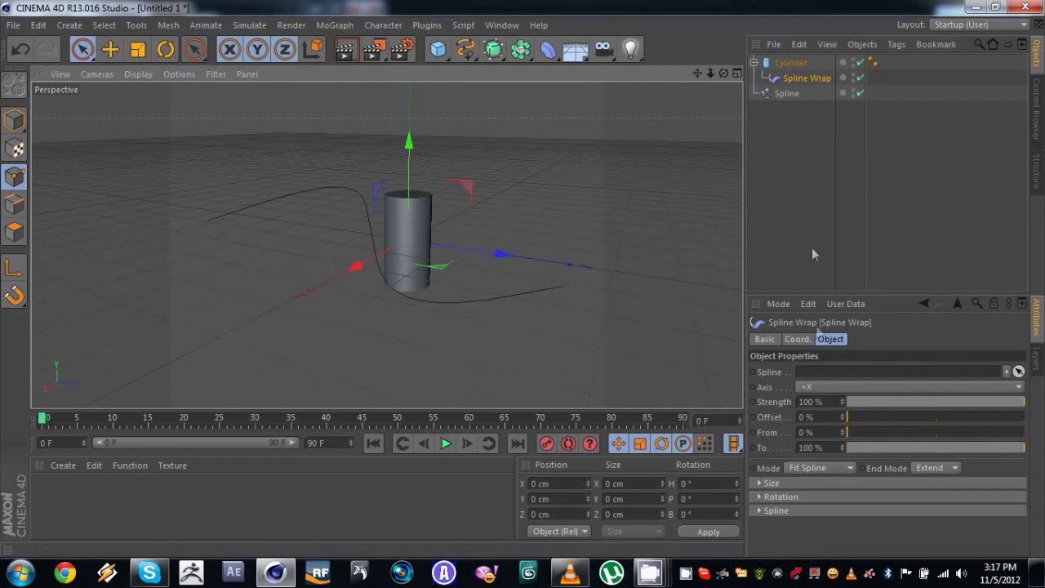
left_click_drag(777, 102, 832, 371)
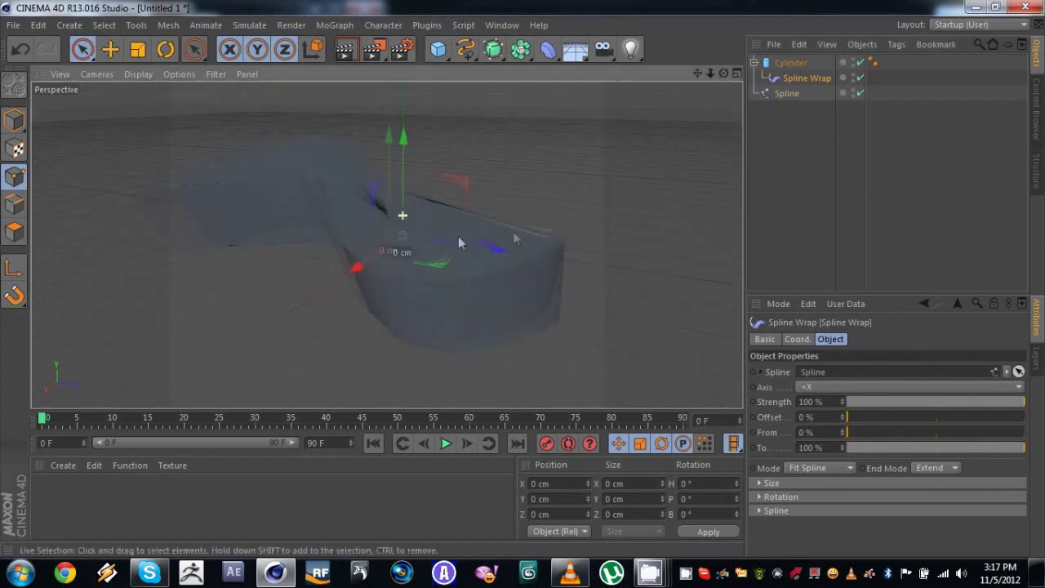
mouse_move(354, 219)
left_mouse_down("alt")
mouse_move(389, 213)
mouse_move(610, 293)
mouse_move(346, 216)
mouse_move(378, 193)
mouse_move(351, 200)
left_mouse_up("alt")
Step: Set the Spline Wrap axis to +Y
left_click(789, 62)
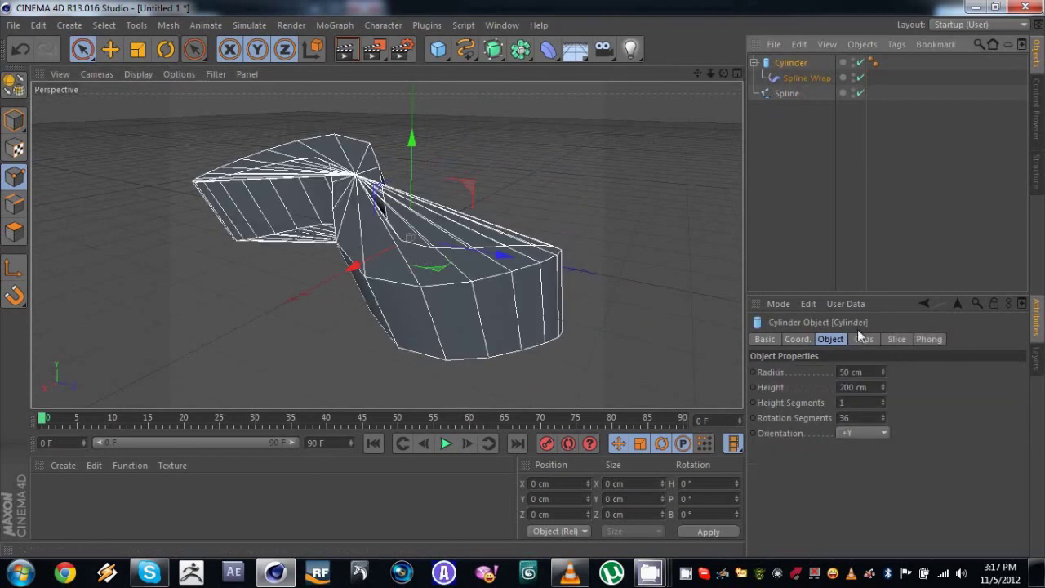
left_click(805, 78)
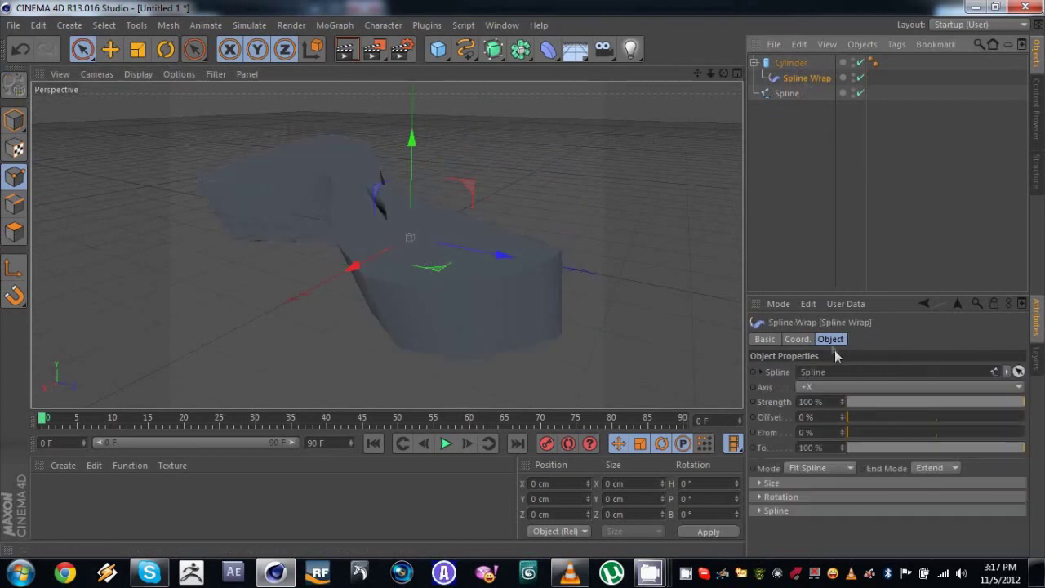
left_click(832, 383)
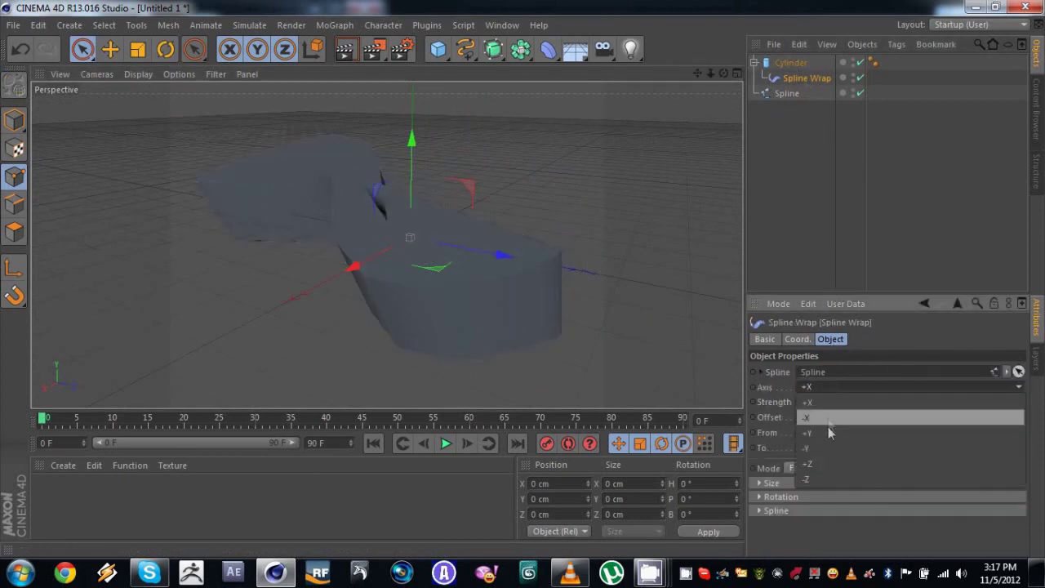
left_click(826, 433)
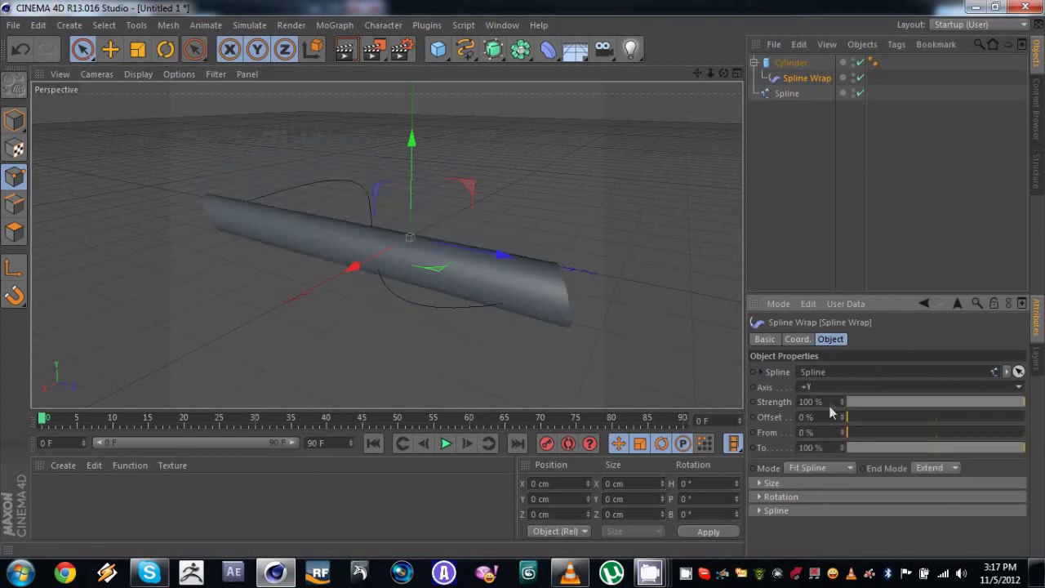
Step: Raise the cylinder's Height Segments to 20 to make it bend along the spline
left_click(789, 93)
left_click(790, 63)
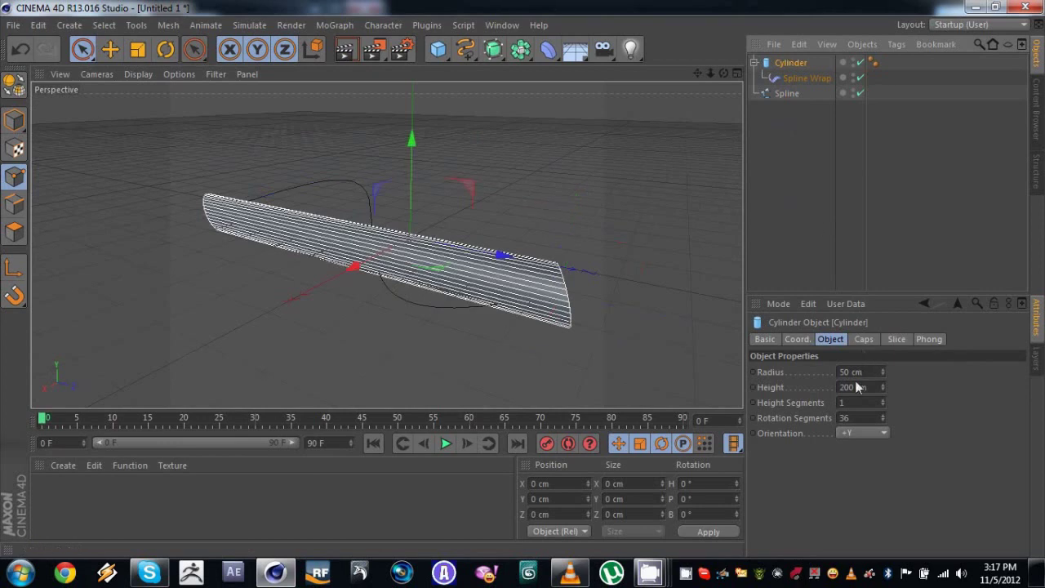
left_click_drag(289, 247, 332, 267, "alt")
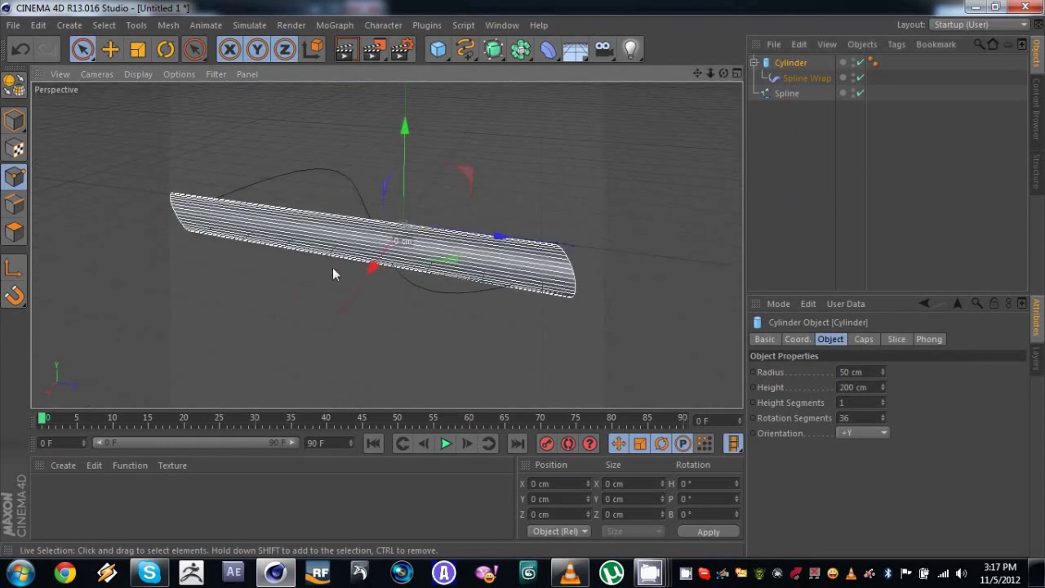
right_click_drag(332, 267, 417, 246, "alt")
left_click_drag(417, 246, 373, 285, "alt")
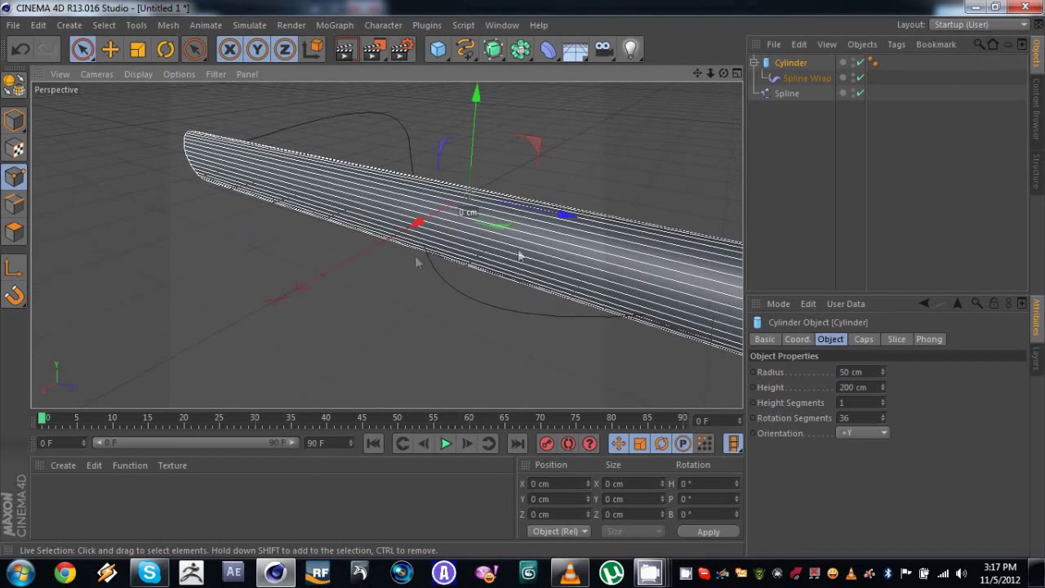
left_click(881, 398)
left_click(880, 399)
left_click(881, 398)
left_click(881, 399)
left_click(881, 398)
left_click(881, 398)
left_click(880, 398)
left_click_drag(881, 398, 881, 399)
left_click_drag(549, 246, 457, 240, "alt")
scroll(529, 268, "down", 3)
scroll(547, 252, "up", 2)
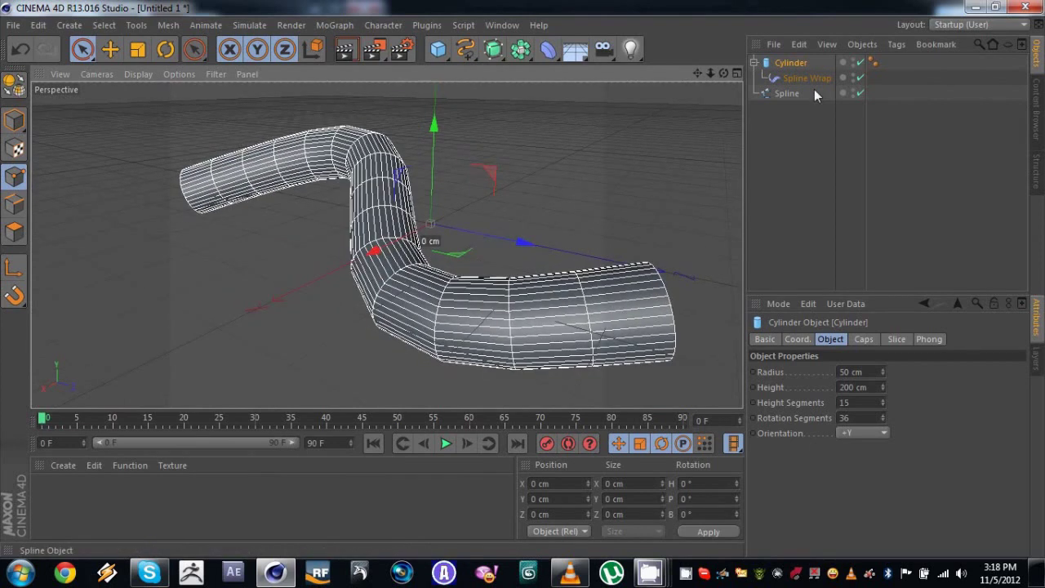
left_click(881, 399)
left_click(881, 398)
left_click(880, 399)
left_click(881, 399)
left_click(880, 398)
middle_click_drag(513, 212, 494, 202, "alt")
Step: Set the cylinder's Rotation Segments to 16
left_click_drag(882, 421, 884, 417)
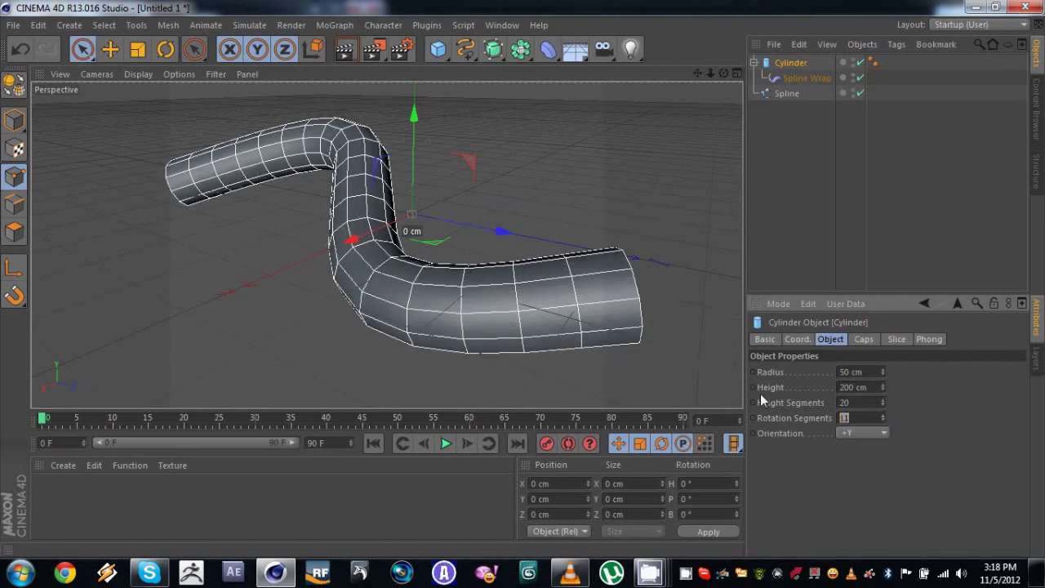
type("6")
key("Return")
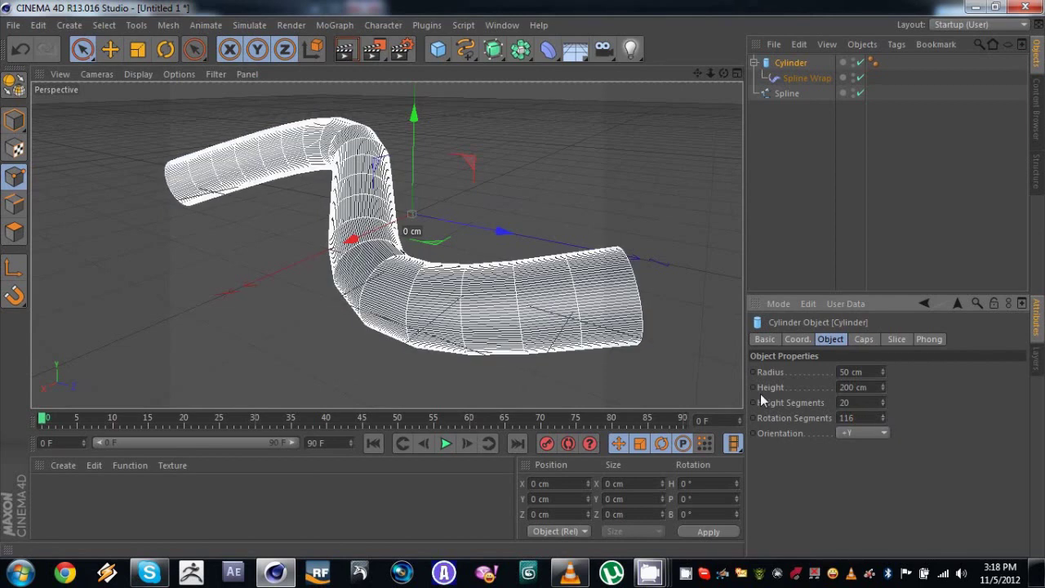
key("Return")
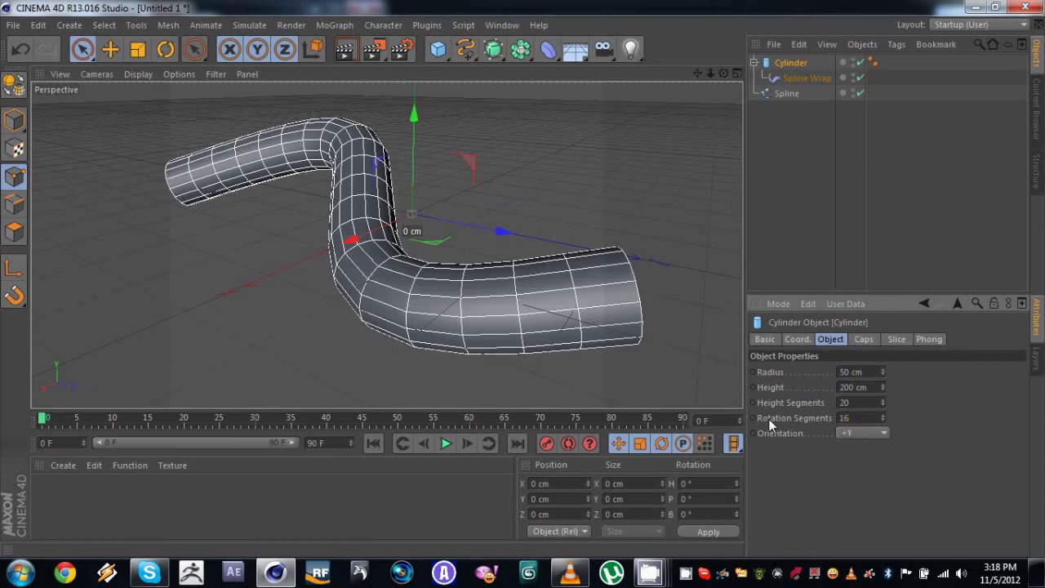
left_click_drag(593, 339, 457, 222, "alt")
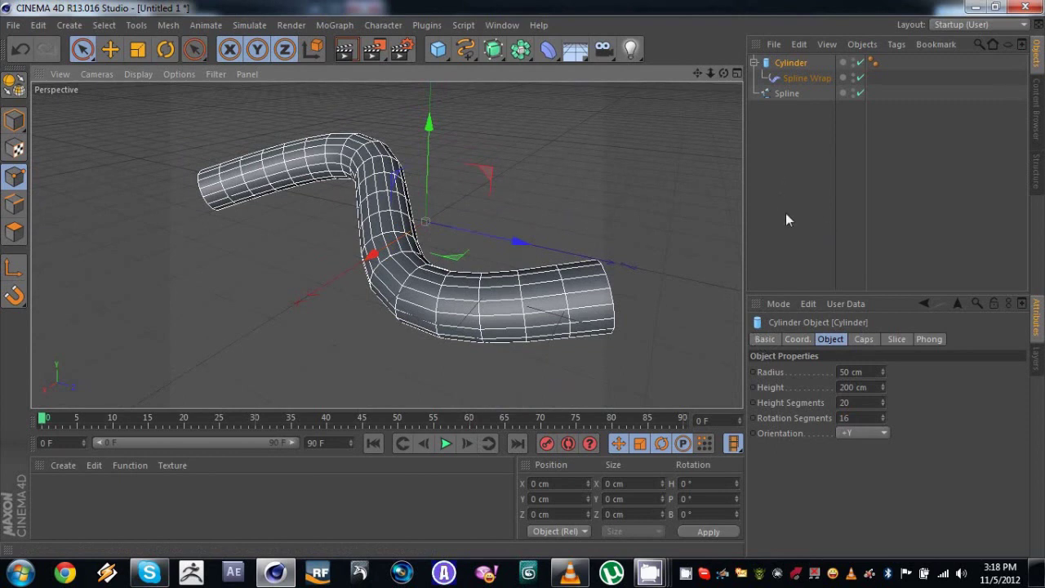
Step: Group the cylinder with its Spline Wrap in a null, and expand and select the null
left_click(786, 66)
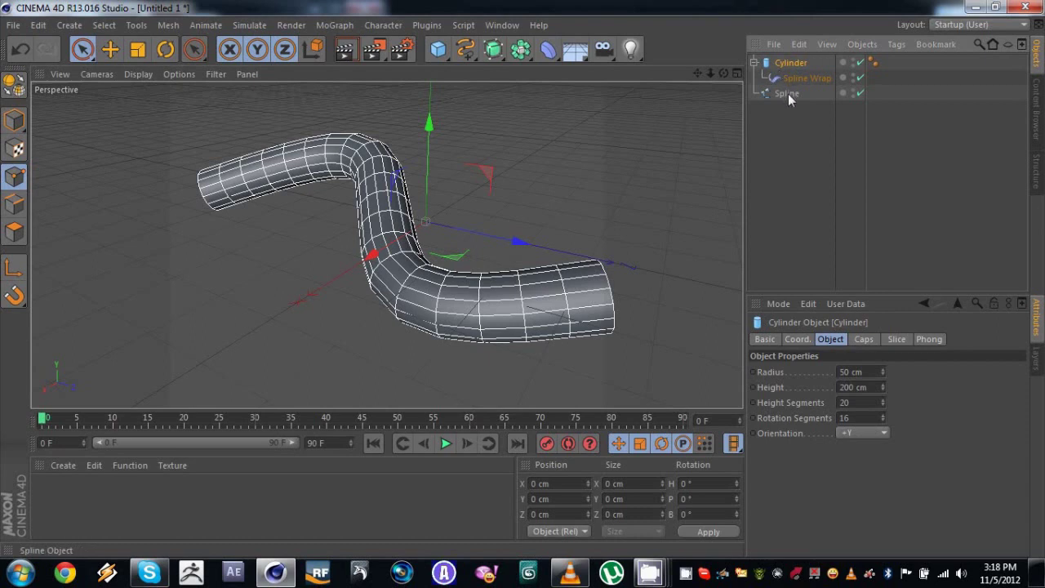
key("alt+g")
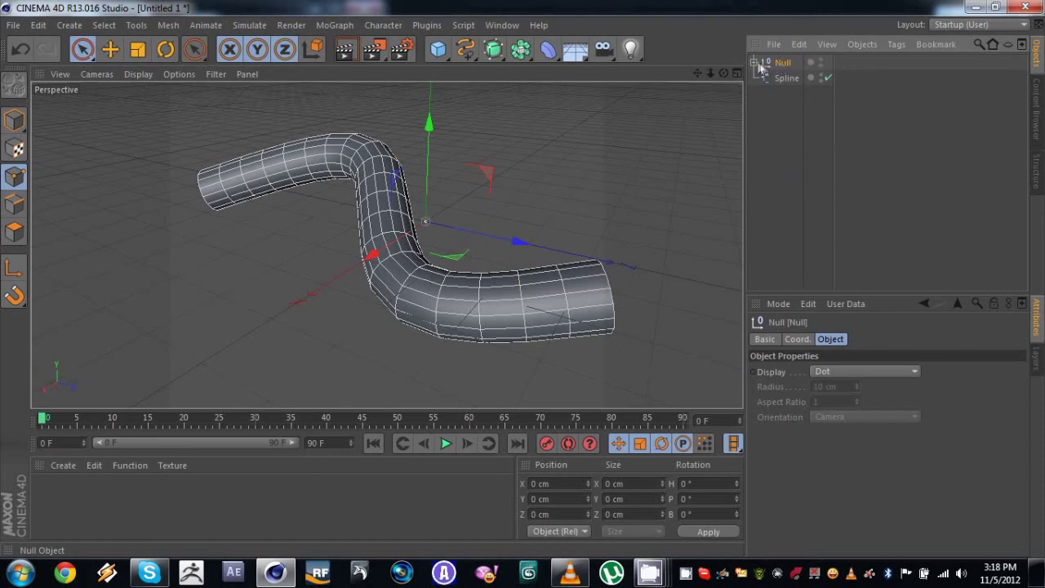
left_click(753, 63)
left_click(753, 62)
left_click(754, 63)
left_click(782, 63)
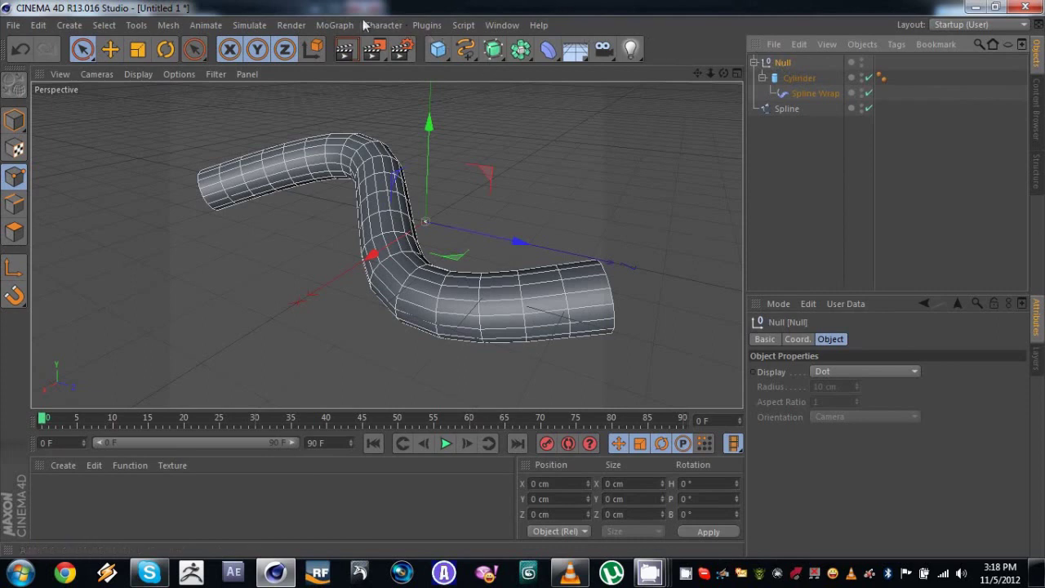
Step: Add a MoGraph Random effector and place it inside the null above the cylinder
left_click(335, 26)
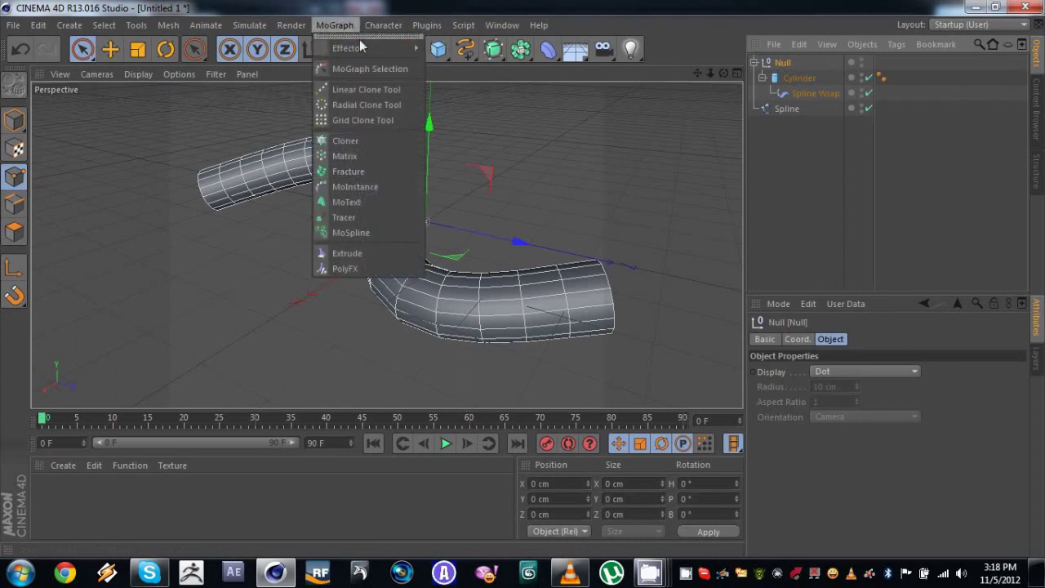
mouse_move(366, 50)
left_click(466, 165)
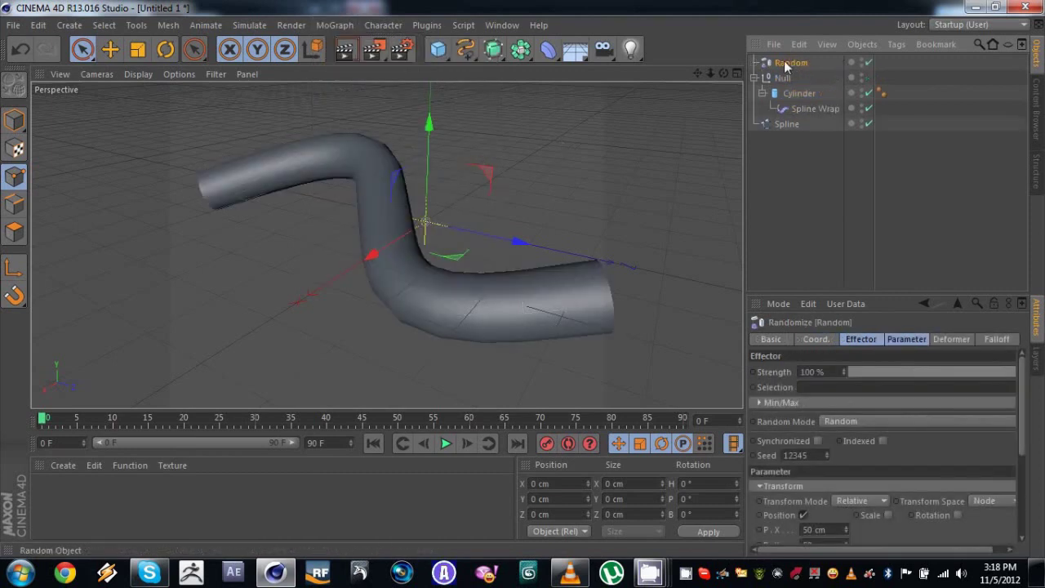
left_click_drag(782, 91, 782, 92)
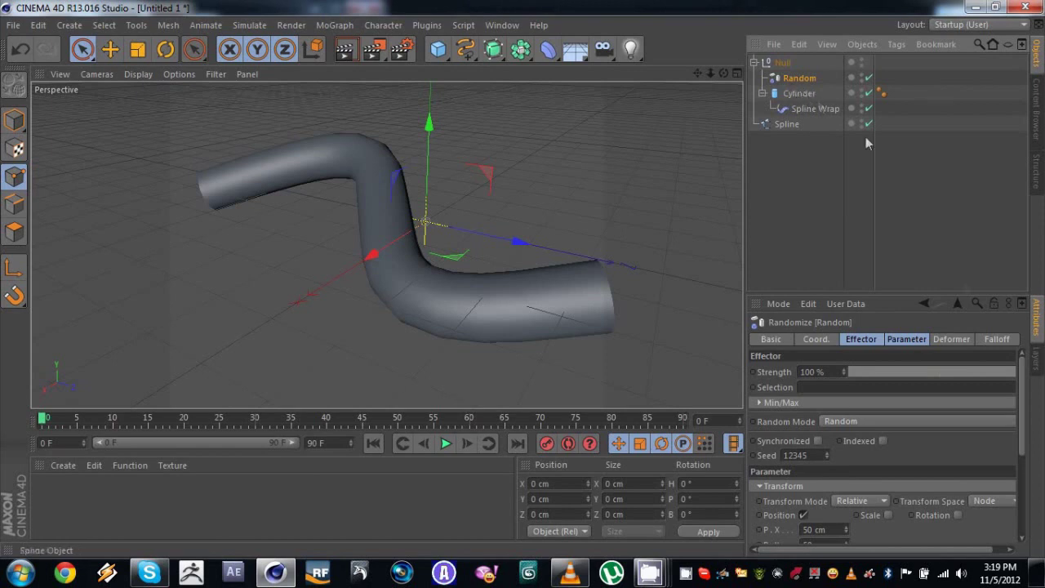
Step: Set the Random effector's Deformation to Point
left_click(890, 339)
left_click(957, 341)
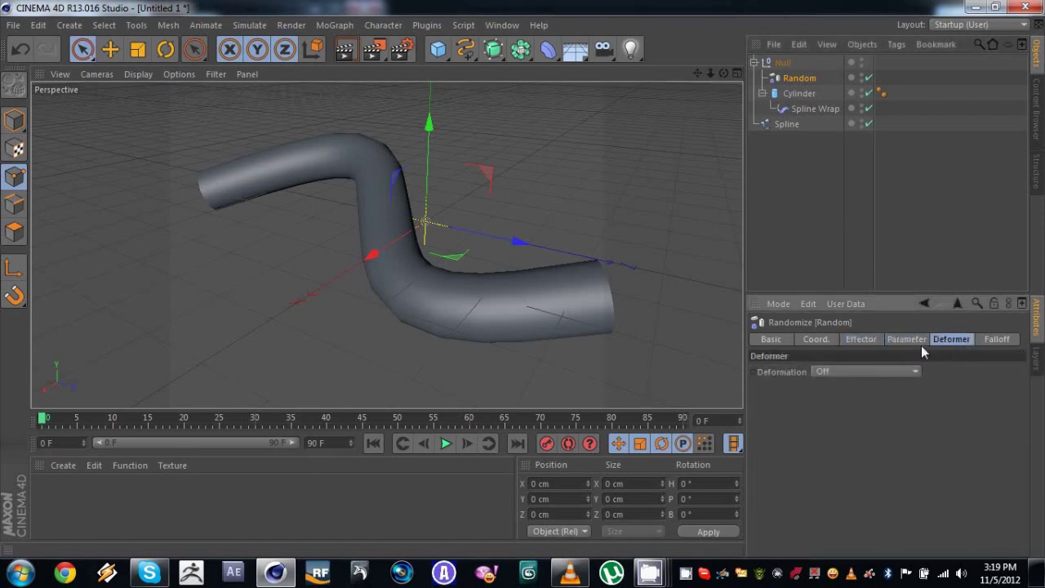
left_click(860, 371)
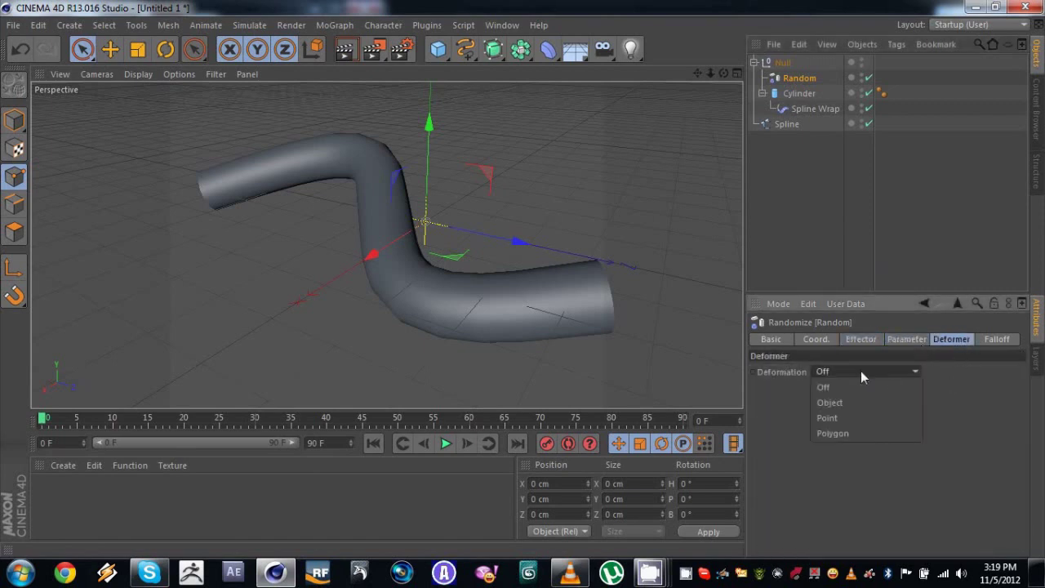
left_click(848, 417)
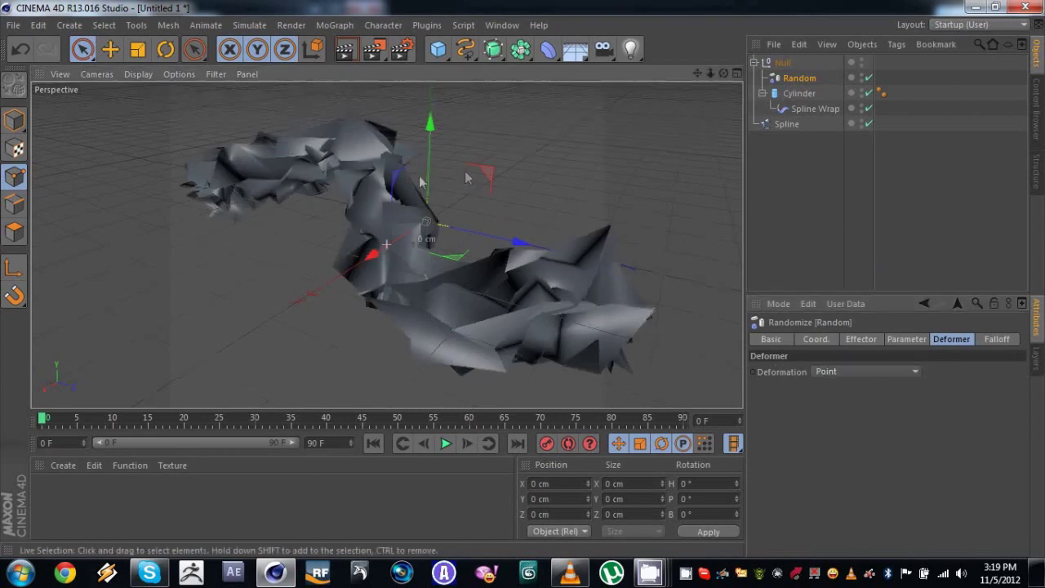
Step: Set the Random effector's position variation to 5 cm in X, Y and Z
left_click_drag(420, 177, 432, 155, "alt")
left_click(793, 80)
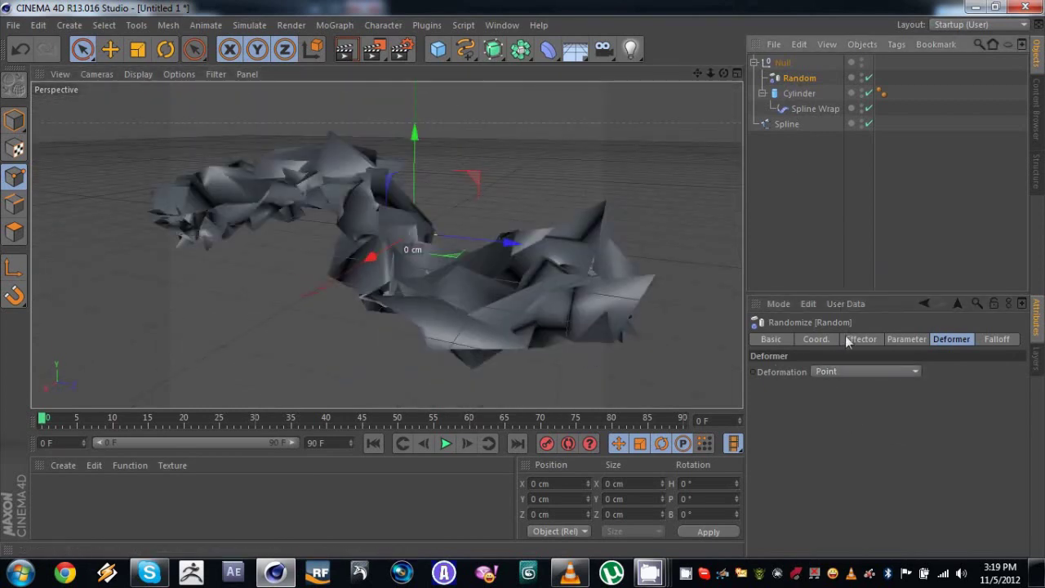
left_click(833, 339)
left_click(860, 340)
left_click(901, 341)
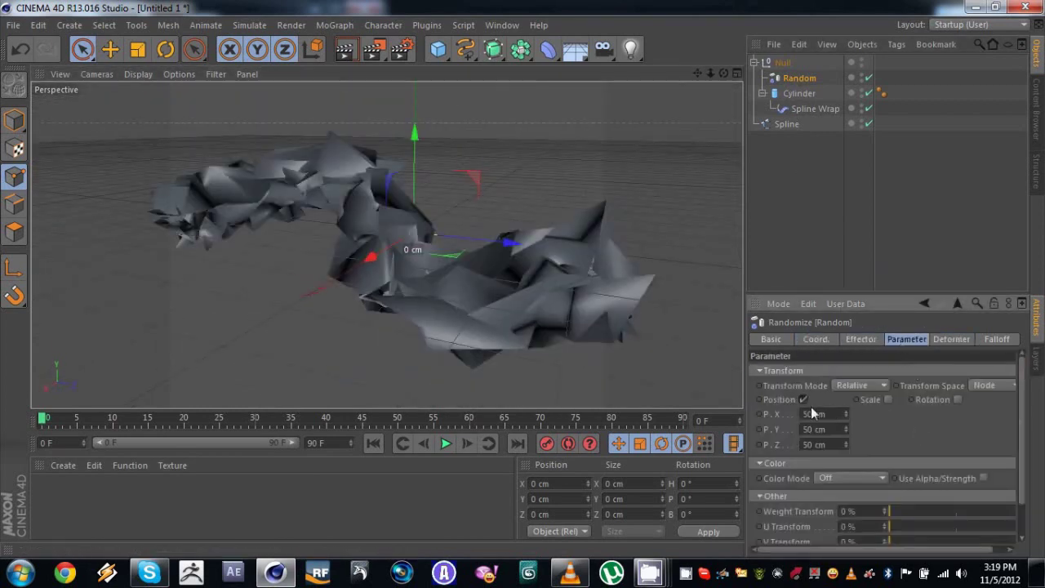
left_click(830, 414)
type("5")
key("Tab")
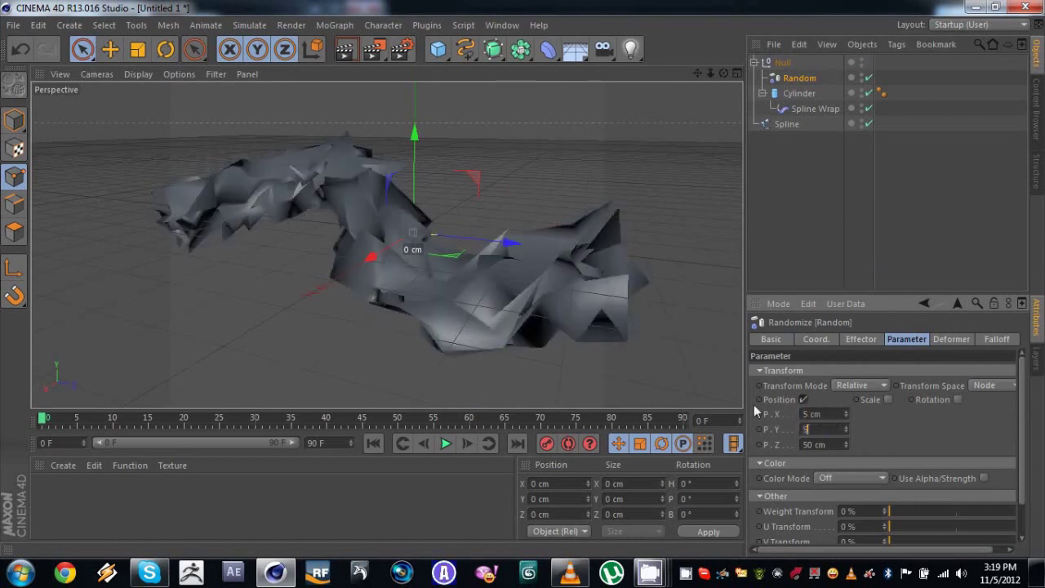
type("5")
key("Tab")
type("5")
key("Return")
left_click_drag(441, 225, 395, 233, "alt")
left_click_drag(319, 211, 351, 201, "alt")
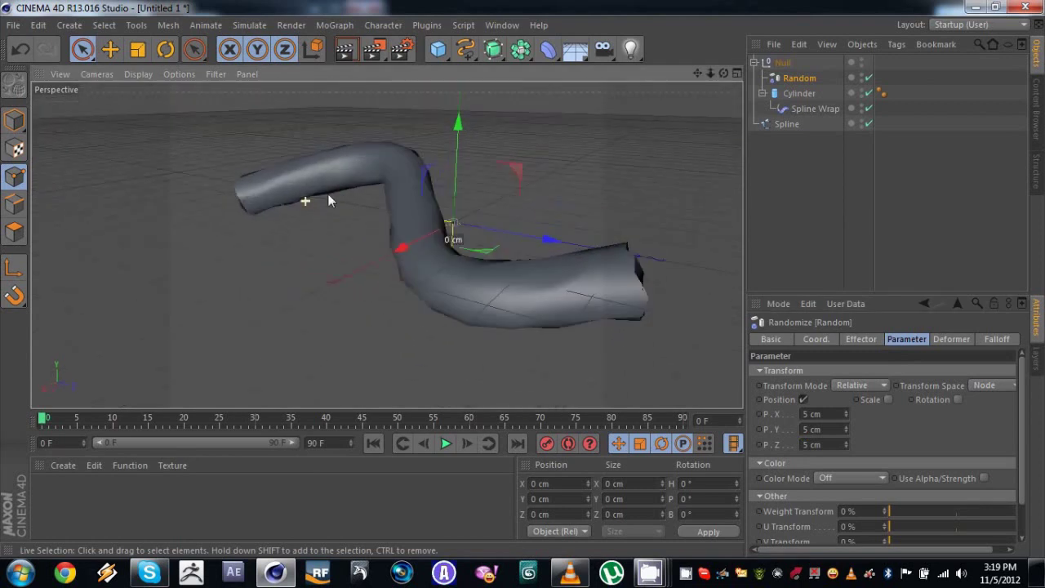
right_click_drag(350, 200, 422, 191, "alt")
Step: Inspect the cylinder's mesh, add a HyperNURBS object and place the null holding the cylinder inside it
left_click(799, 93)
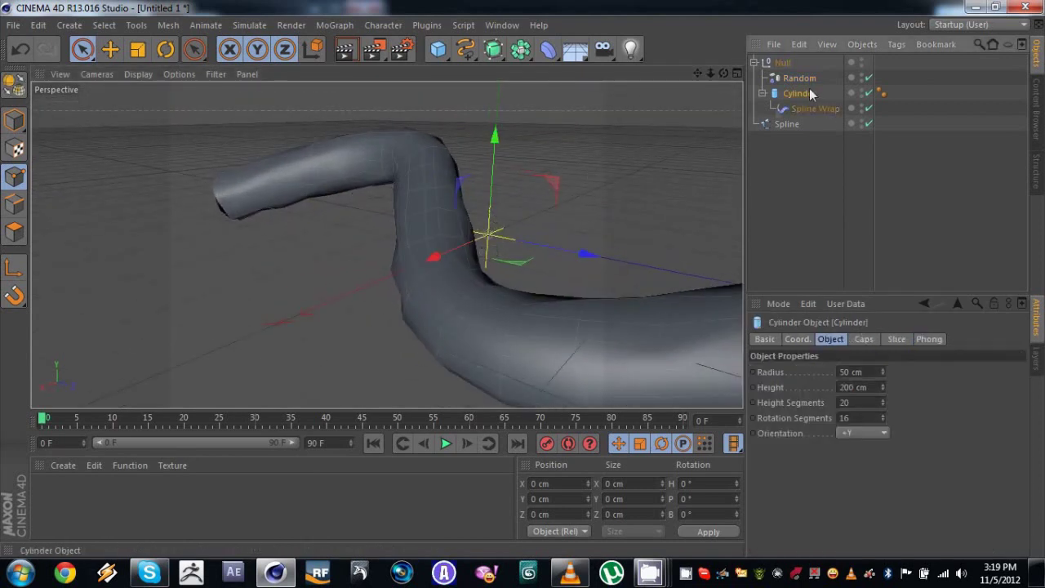
mouse_move(471, 167)
left_mouse_down("alt")
mouse_move(429, 188)
mouse_move(563, 176)
left_mouse_up("alt")
left_click_drag(468, 219, 415, 209, "alt")
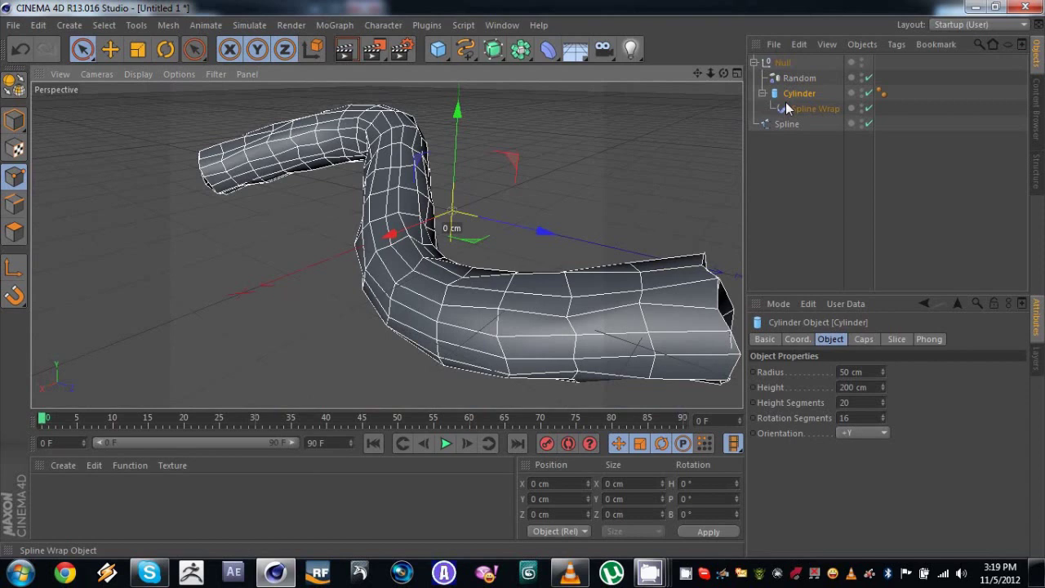
left_click_drag(456, 168, 416, 176, "alt")
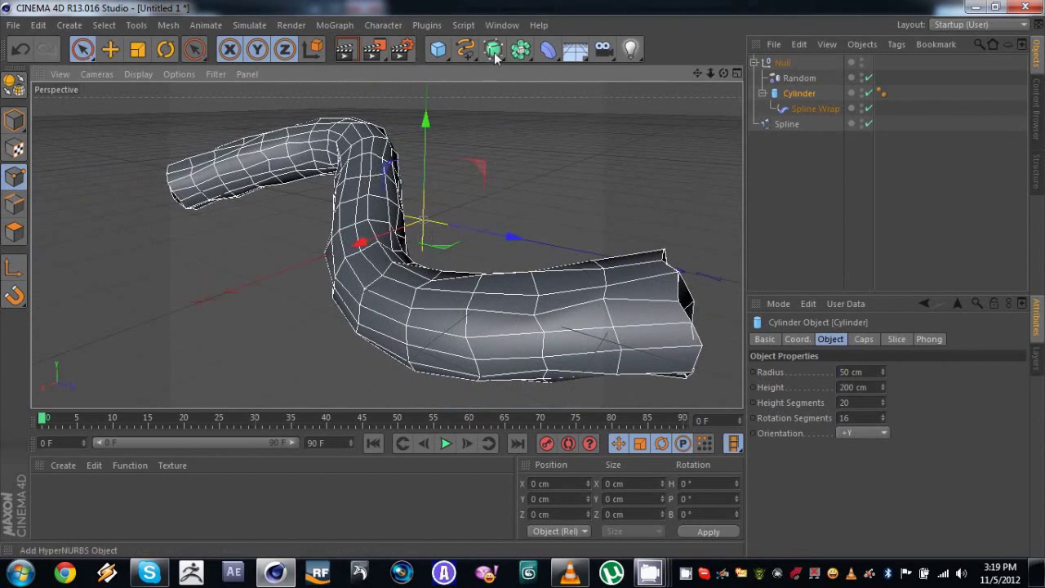
left_click_drag(495, 56, 544, 62)
left_click_drag(788, 61, 792, 62)
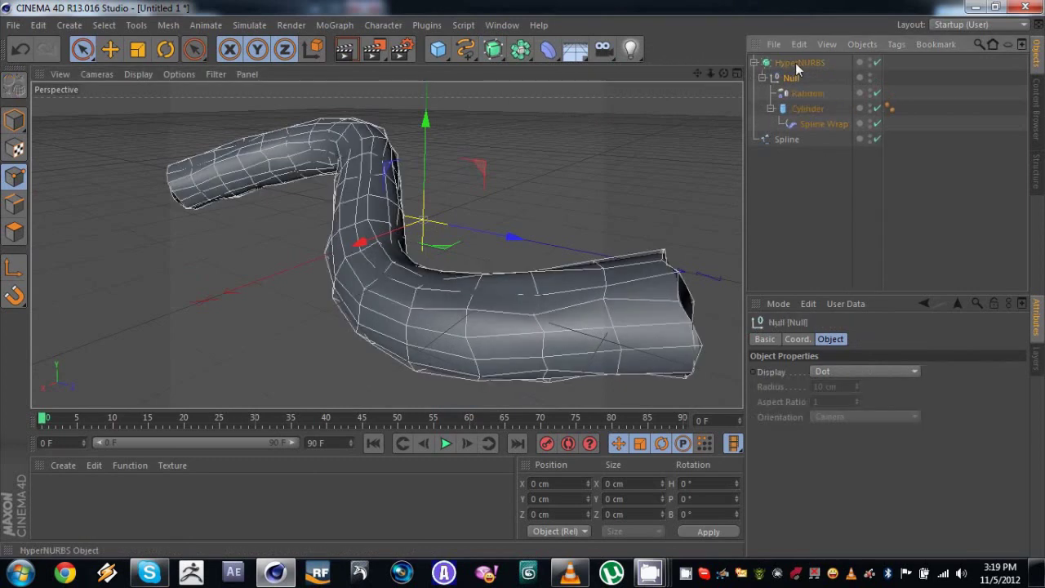
Step: Set both the editor and renderer subdivision of the HyperNURBS to 1, and deselect it to check the smoothed surface
type("1")
left_click_drag(856, 402, 695, 414)
type("1")
left_click_drag(420, 210, 489, 214, "alt")
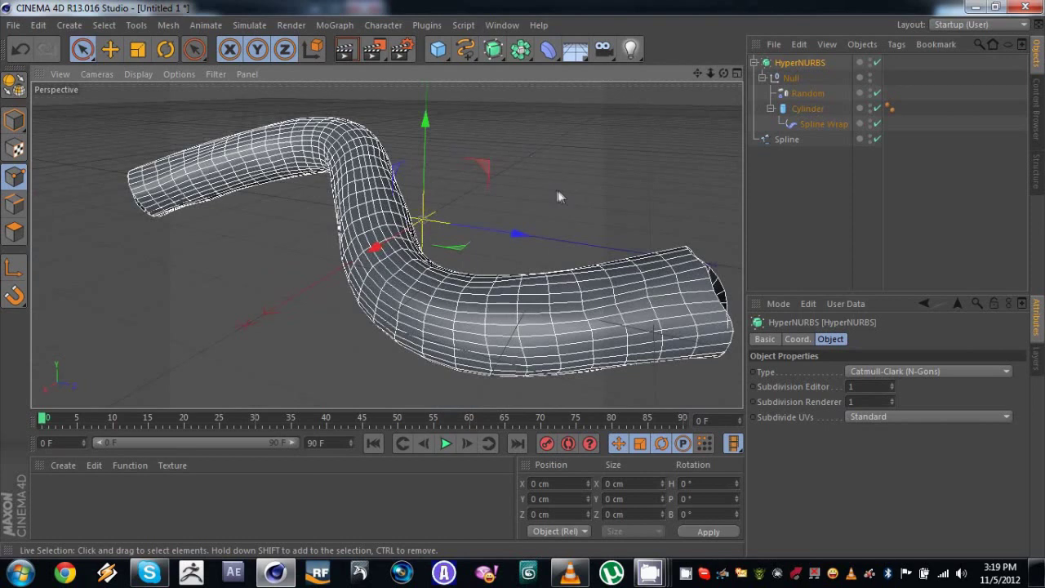
left_click(829, 191)
left_click_drag(387, 243, 708, 131, "alt")
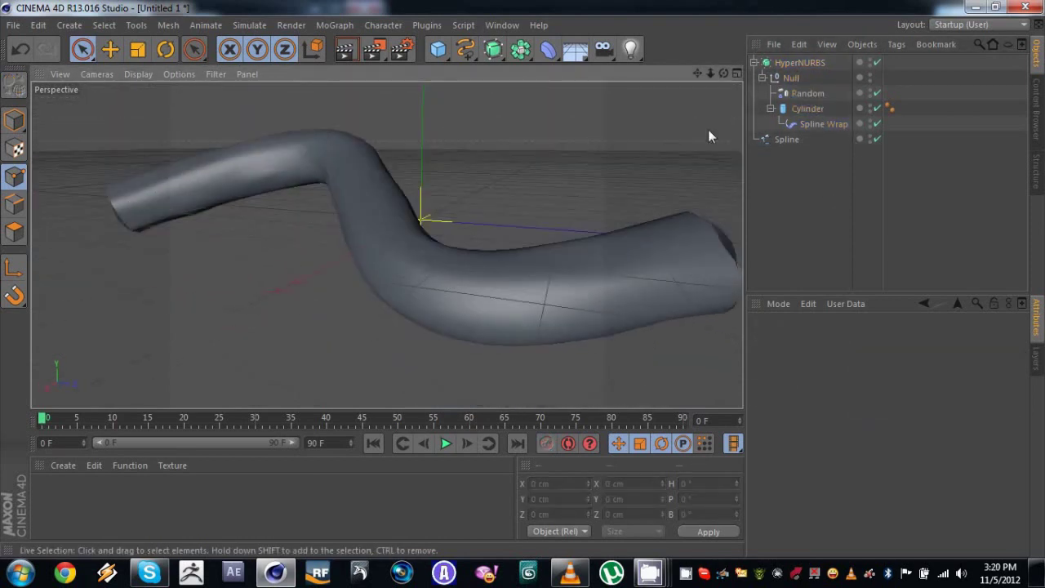
Step: Raise the Random effector's position variation to 27 cm in X, 19 cm in Y and 14 cm in Z
left_click(807, 93)
left_click_drag(845, 410, 844, 441)
left_click(846, 422)
left_click(845, 426)
left_click_drag(382, 253, 356, 276, "alt")
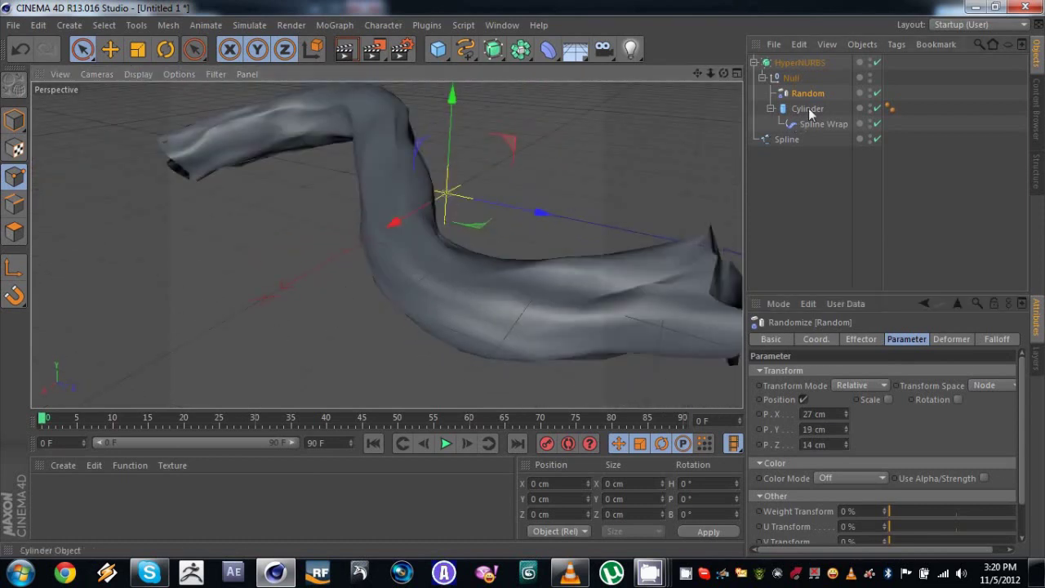
Step: Set the cylinder's Height Segments to 25 and its Rotation Segments to 32
left_click(807, 108)
left_click(869, 401)
type("25")
key("Return")
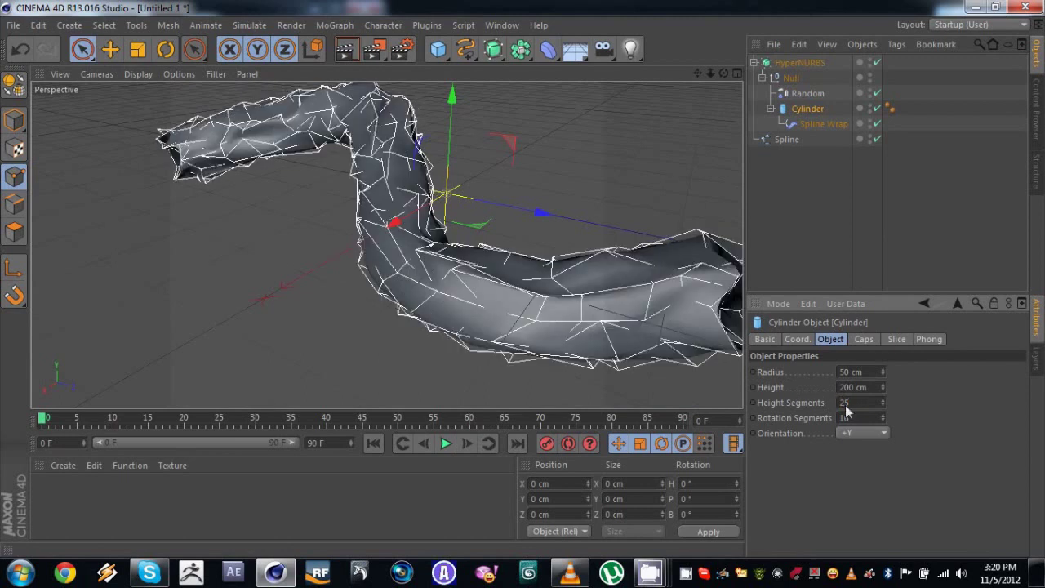
type("32")
key("Return")
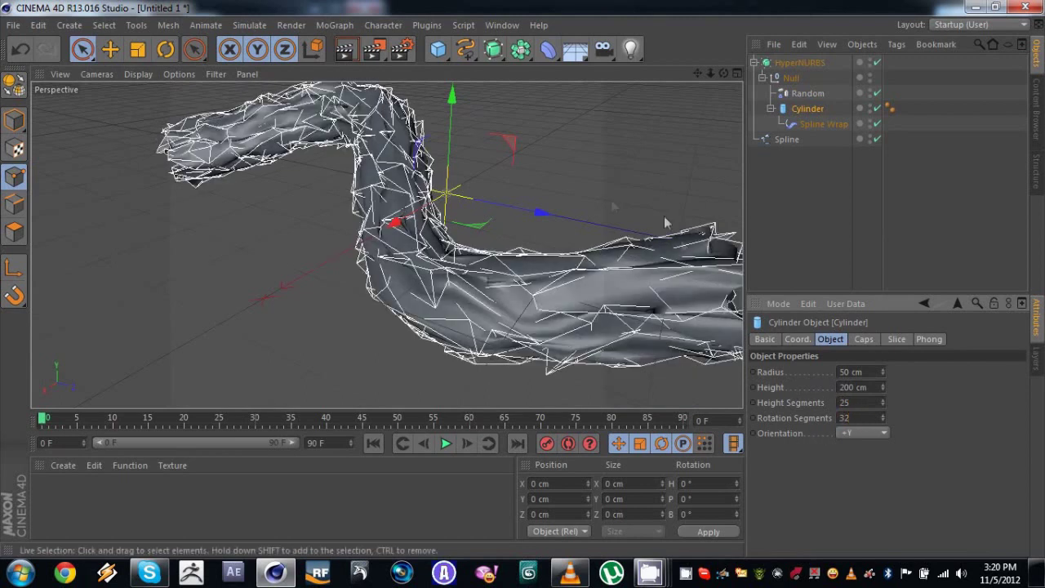
left_click_drag(684, 245, 537, 148, "alt")
Step: Reduce the Random effector's position variation to 12 cm in X, 10 cm in Y and 5 cm in Z
left_click(807, 93)
left_click_drag(555, 186, 502, 208, "alt")
left_click(824, 413)
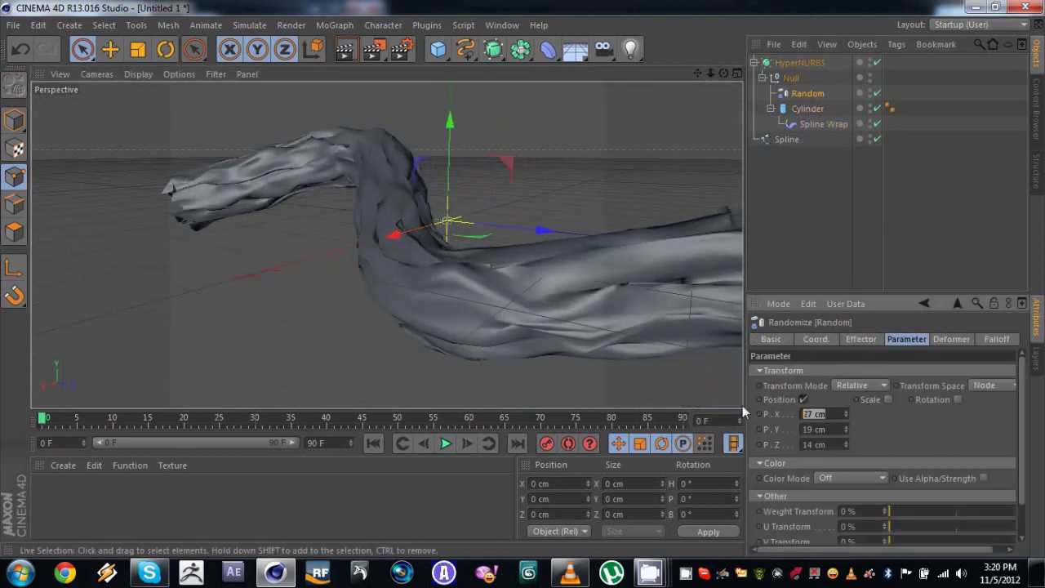
type("5")
key("Tab")
type("5")
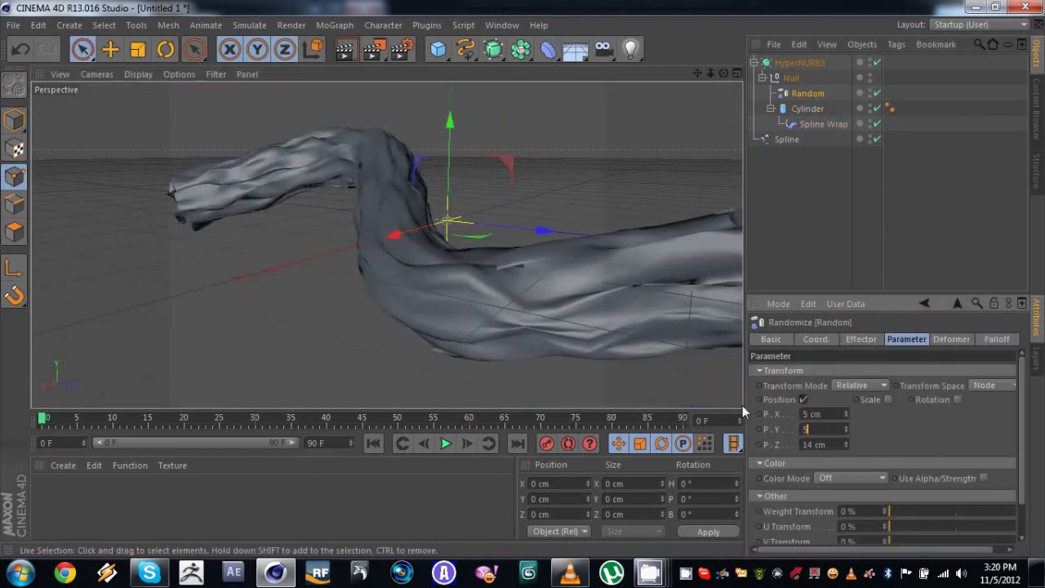
key("Tab")
type("5")
key("Return")
left_click_drag(844, 419, 845, 416)
left_click_drag(515, 252, 544, 269, "alt")
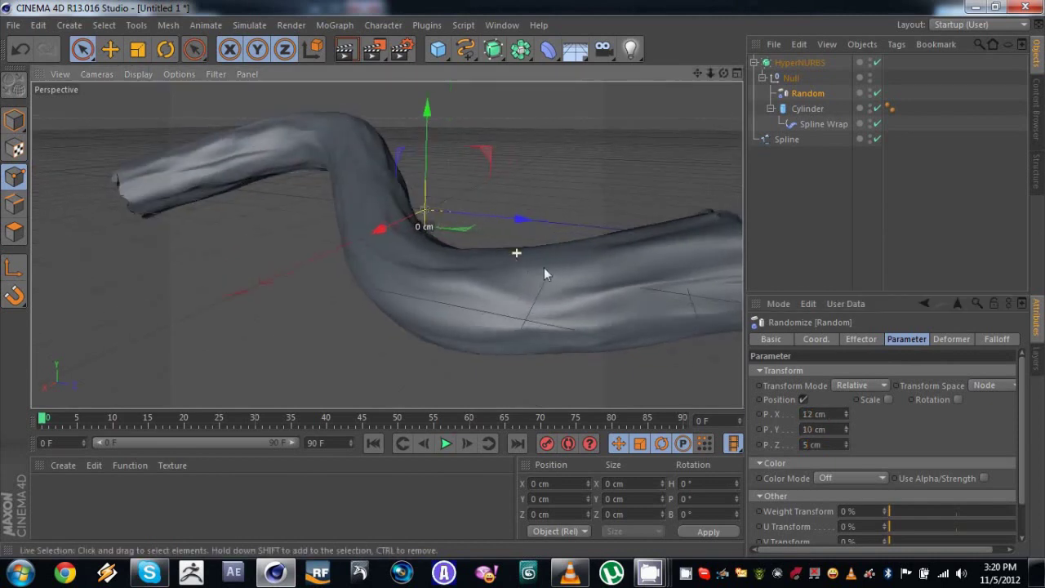
middle_click_drag(503, 174, 470, 167, "alt")
left_click_drag(471, 173, 383, 200, "alt")
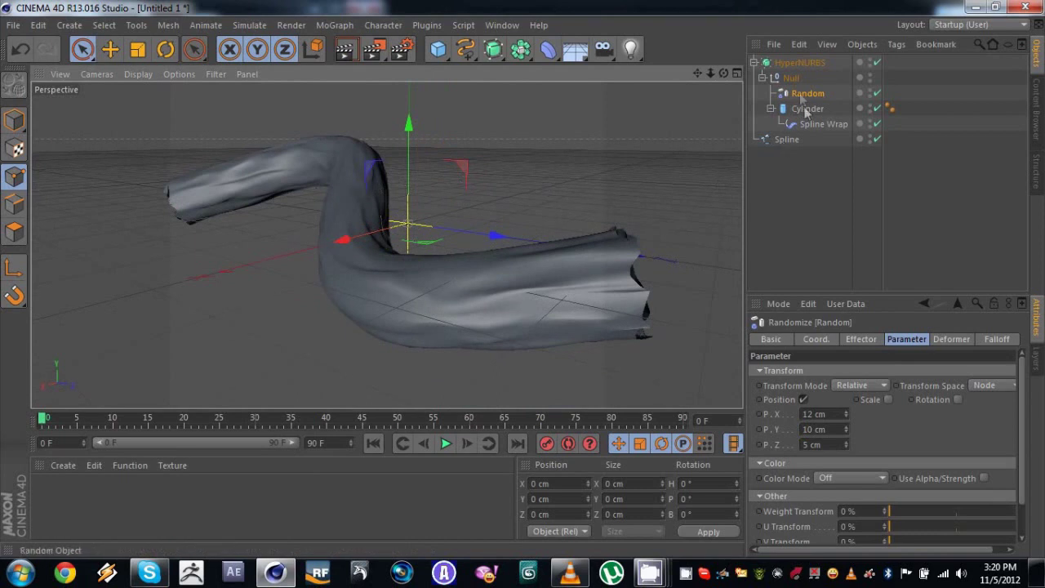
Step: Expand the Spline Wrap's Size settings and lower the size curve's start point close to zero to taper the branch
left_click(824, 123)
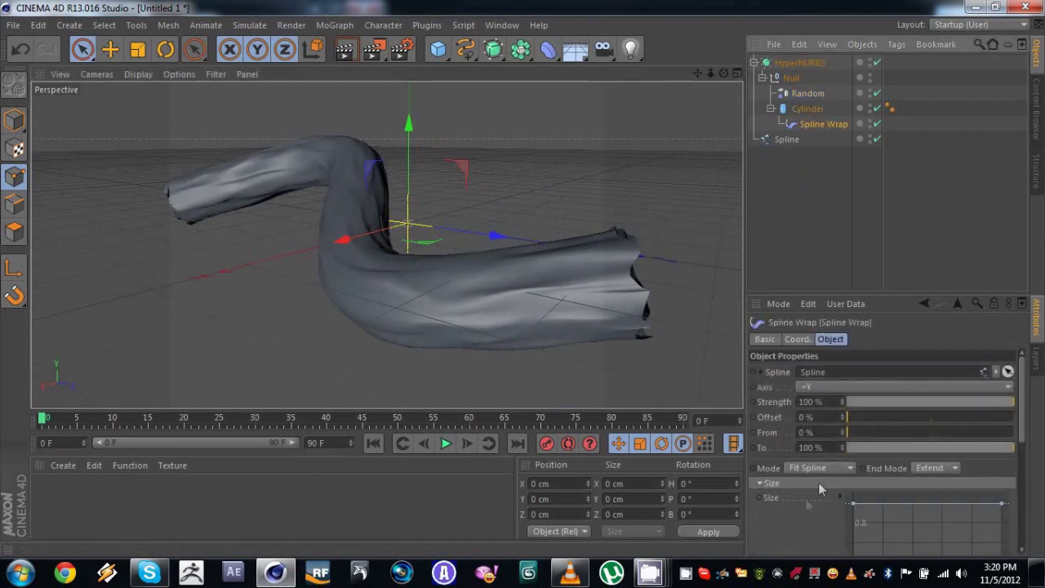
scroll(788, 490, "down", 2)
left_click(781, 444)
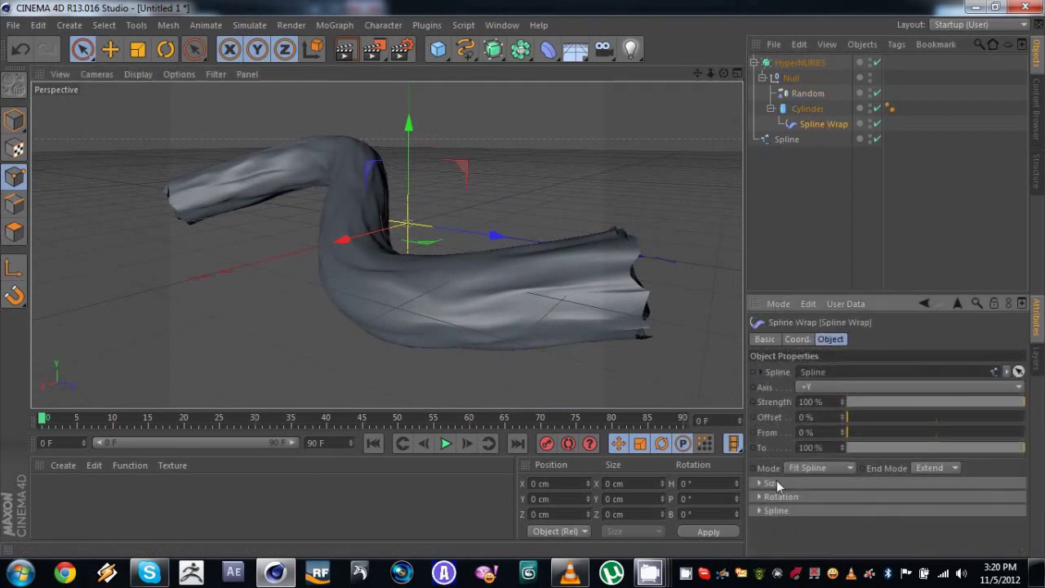
left_click(773, 482)
scroll(878, 436, "down", 2)
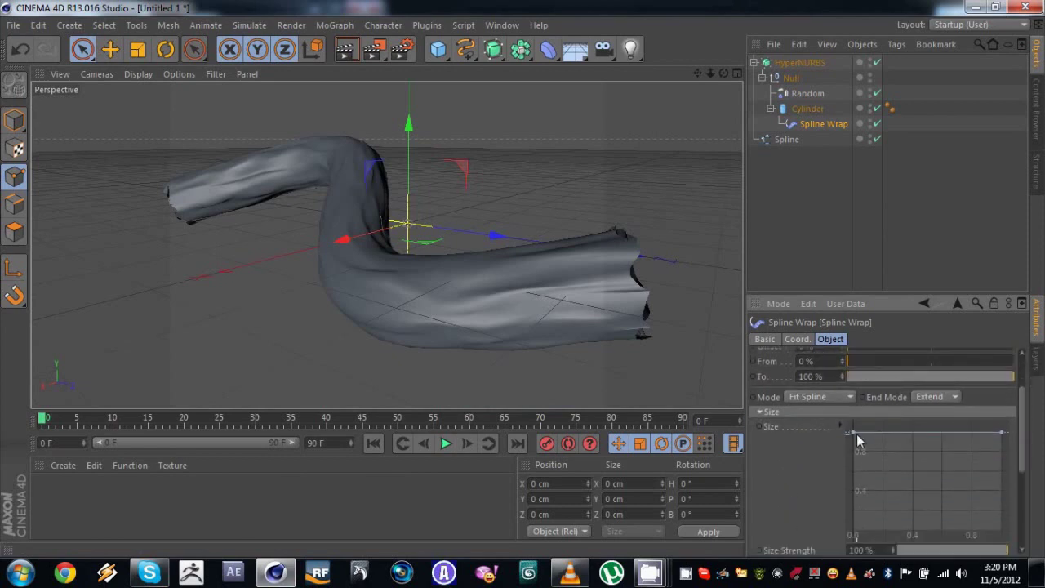
left_click_drag(853, 433, 852, 520)
left_click_drag(484, 322, 457, 286, "alt")
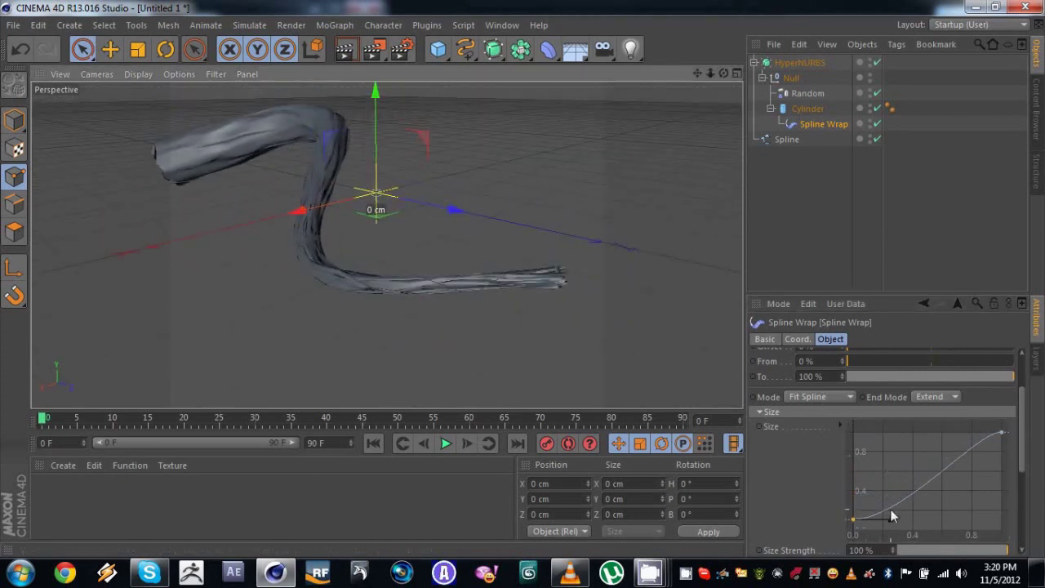
Step: Bow the start of the Spline Wrap's size curve upward with its tangent and lower the start point to zero
left_click_drag(890, 516, 875, 477)
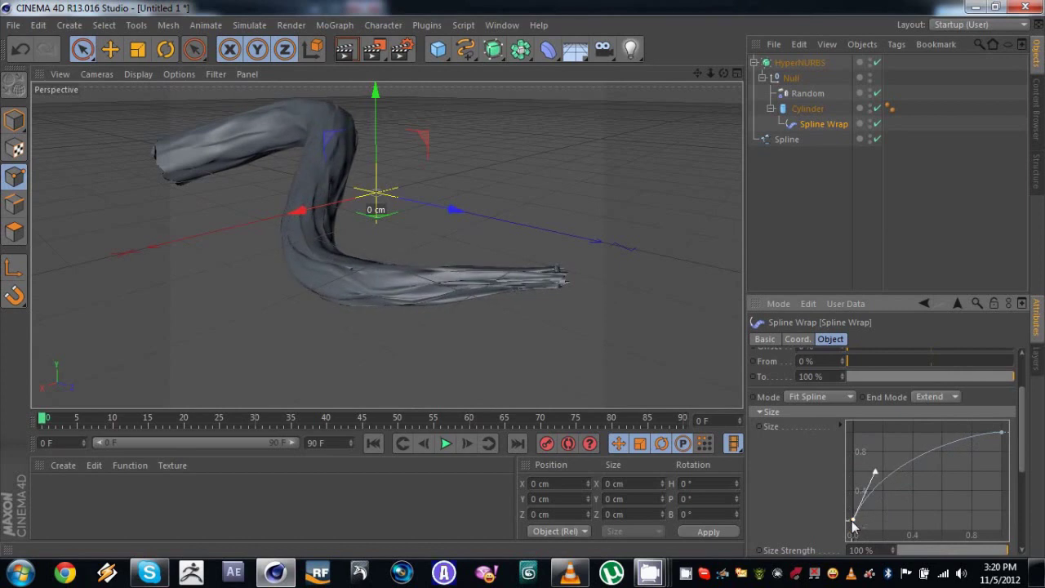
left_click_drag(853, 523, 854, 535)
left_click_drag(508, 325, 440, 296, "alt")
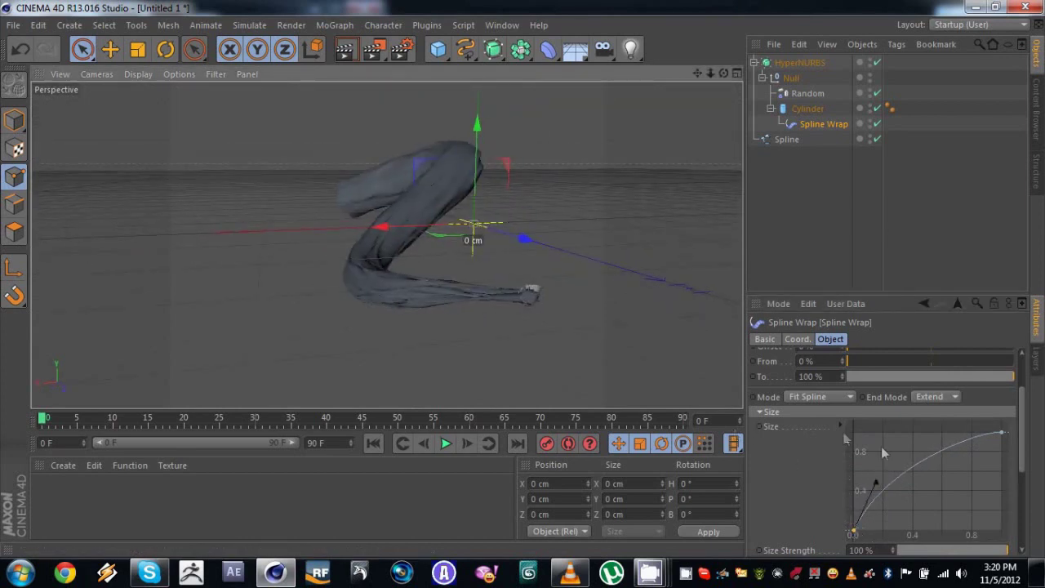
left_click_drag(879, 490, 870, 469)
left_click_drag(457, 298, 398, 164, "alt")
Step: Rename the HyperNURBS object as Main Branch
left_click(808, 63)
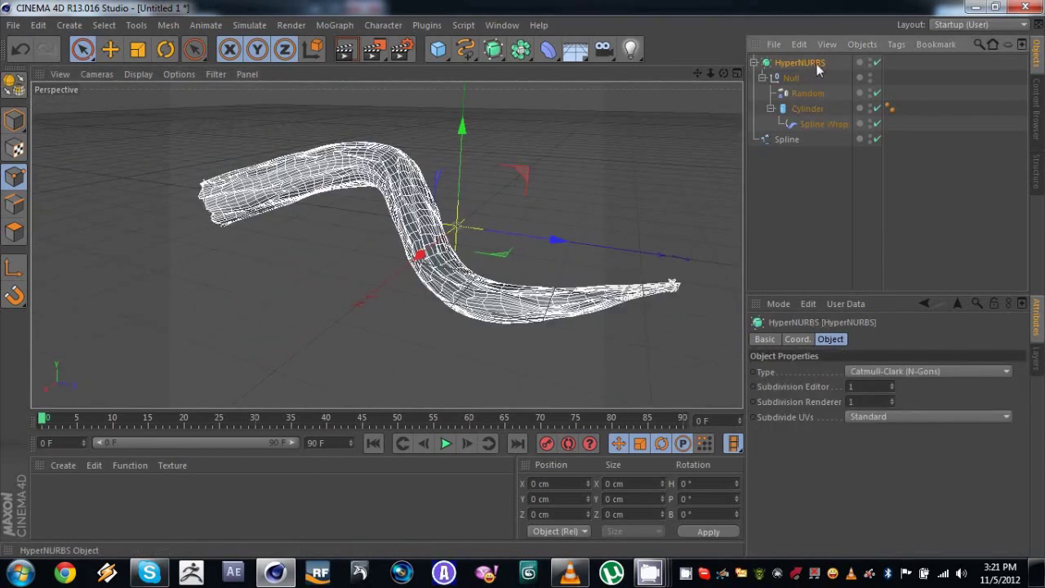
double_click(818, 64)
type("Main Branch")
key("Return")
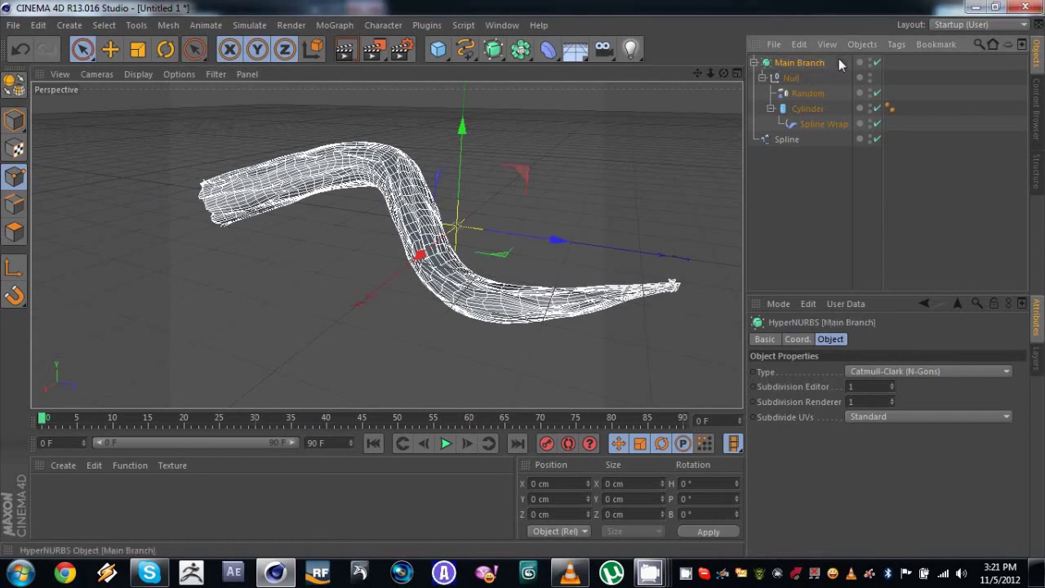
left_click_drag(489, 198, 454, 224, "alt")
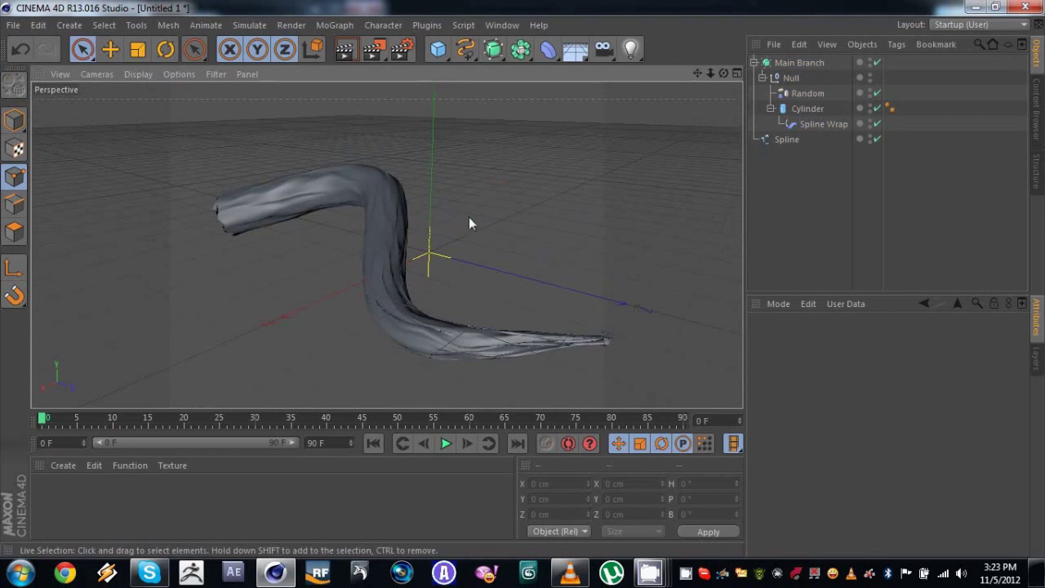
Step: Animate the Spline Wrap's From value from 100 % at frame 0 to 0 % at frame 40, and play the growth
left_click(817, 124)
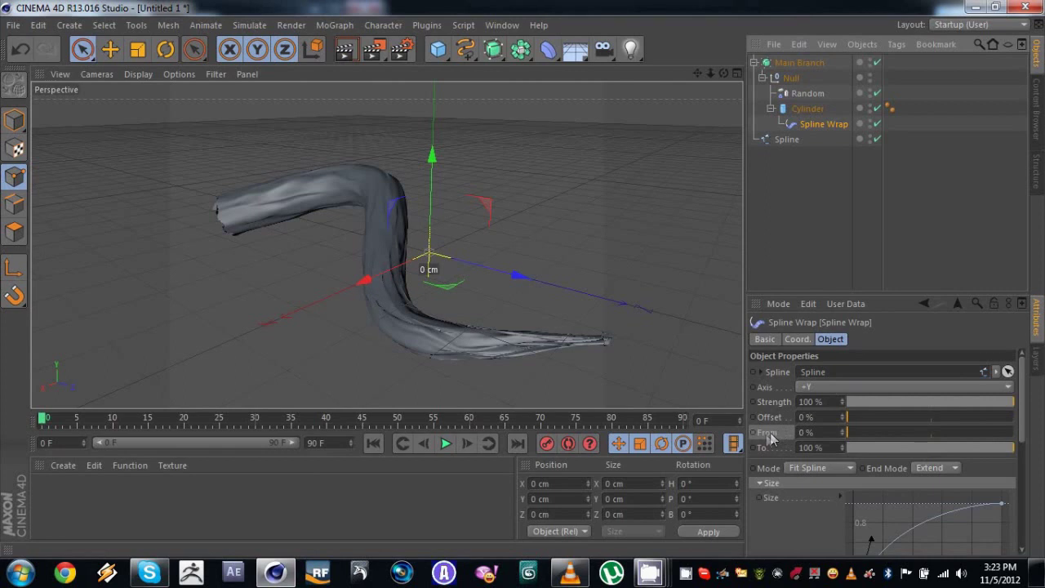
mouse_move(851, 433)
left_mouse_down()
mouse_move(1000, 436)
mouse_move(825, 438)
mouse_move(1033, 433)
mouse_move(832, 435)
left_mouse_up()
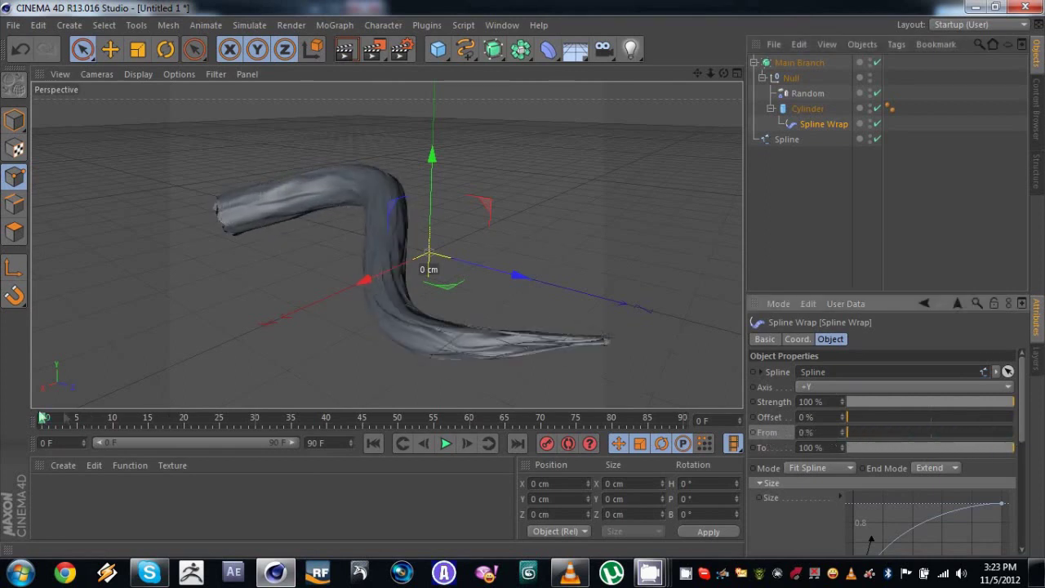
left_click_drag(845, 434, 1041, 433)
left_click(752, 432, "ctrl")
left_click_drag(174, 424, 325, 425)
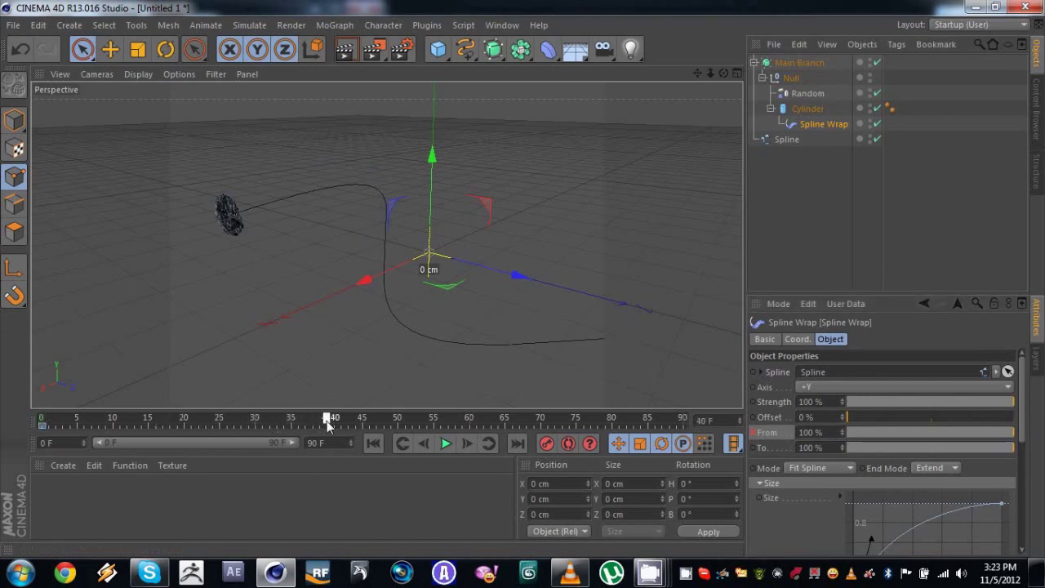
left_click_drag(908, 430, 806, 441)
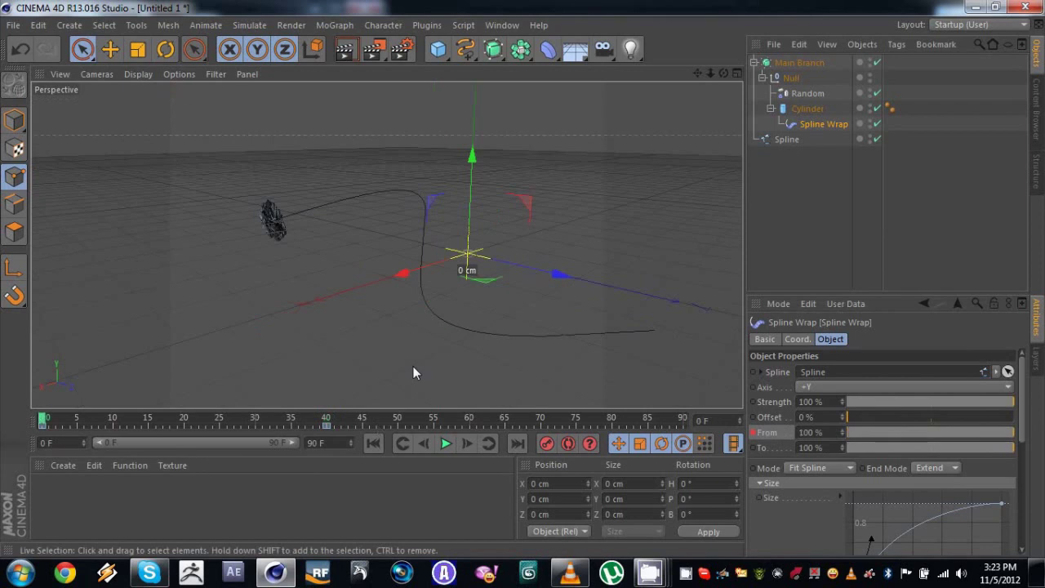
left_click(446, 443)
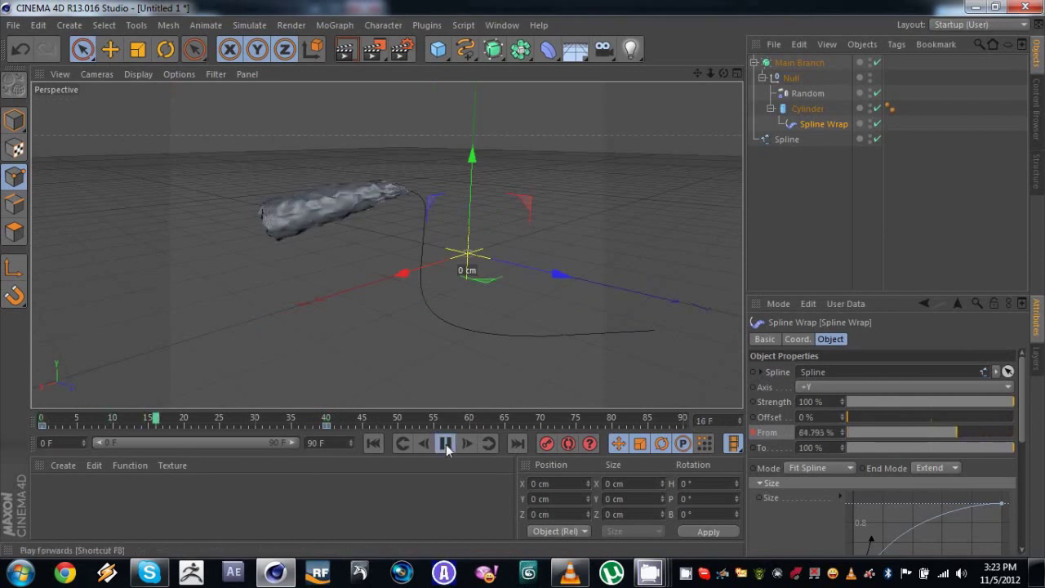
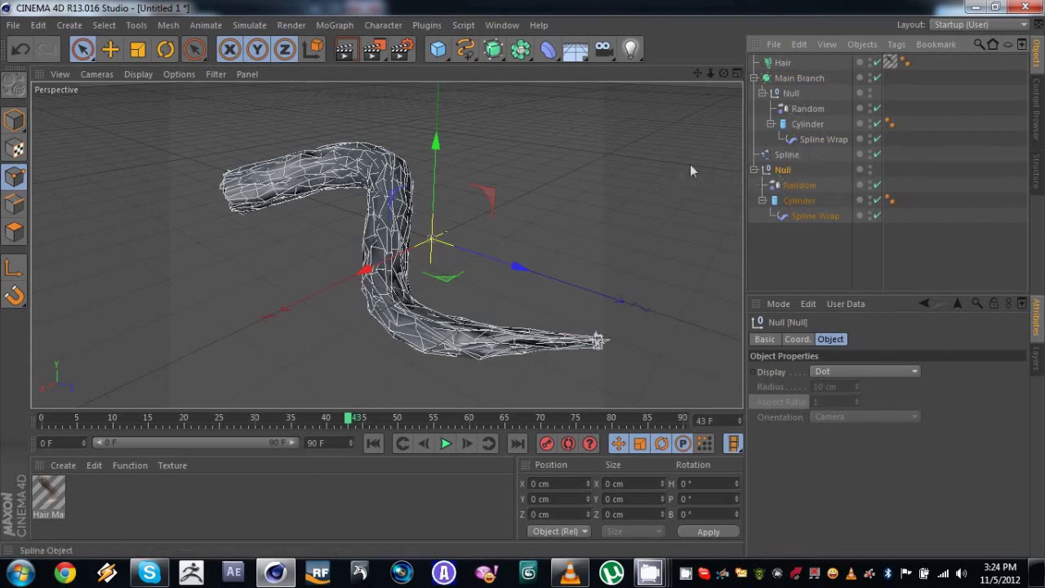
Step: Rename the duplicated null as Dummy Main Branch and run Current State to Object on it
double_click(783, 169)
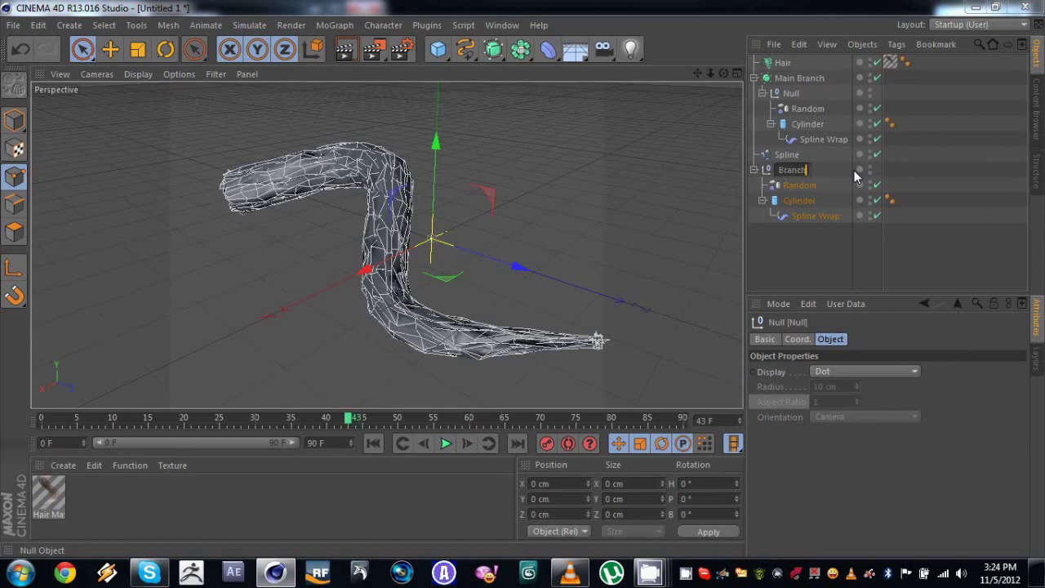
type("Dummy Main Branch")
key("Return")
right_click(806, 167)
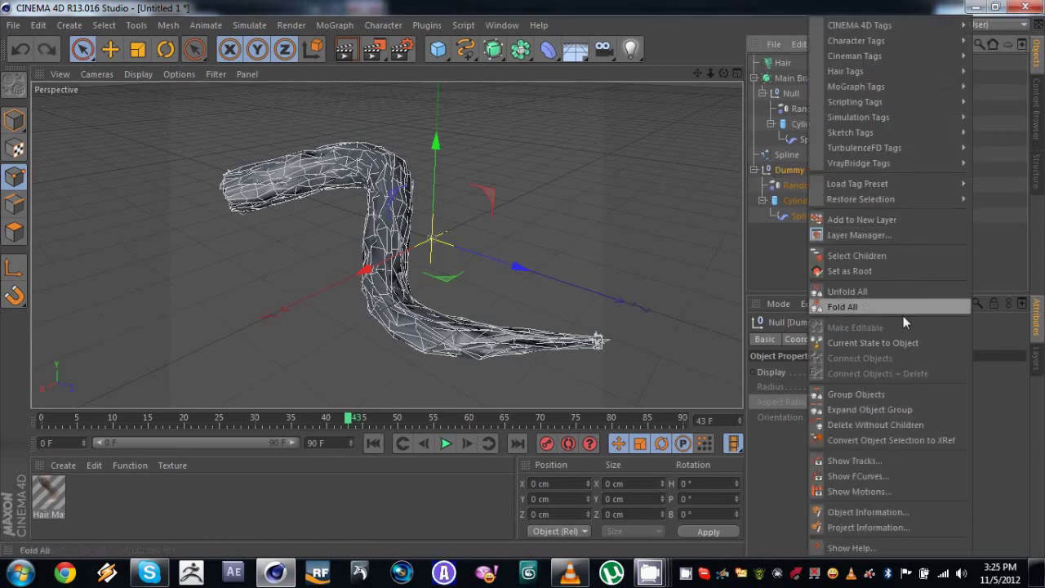
left_click(888, 343)
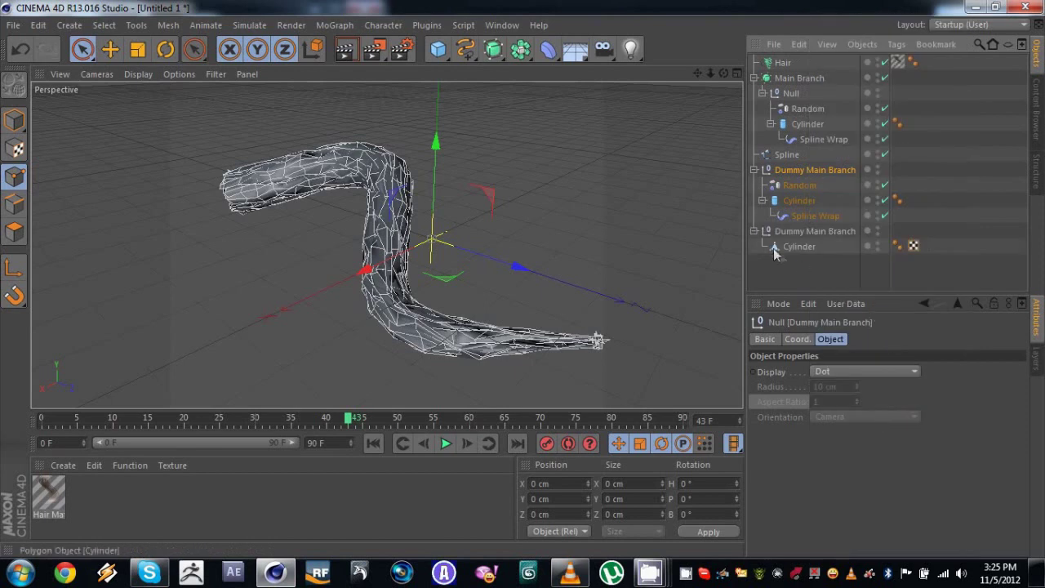
Step: Move the converted polygon cylinder out of its null, delete both Dummy Main Branch nulls, and switch to Model mode
key("Delete")
left_click_drag(799, 185, 795, 204)
left_click(794, 171)
key("Delete")
left_click(789, 170)
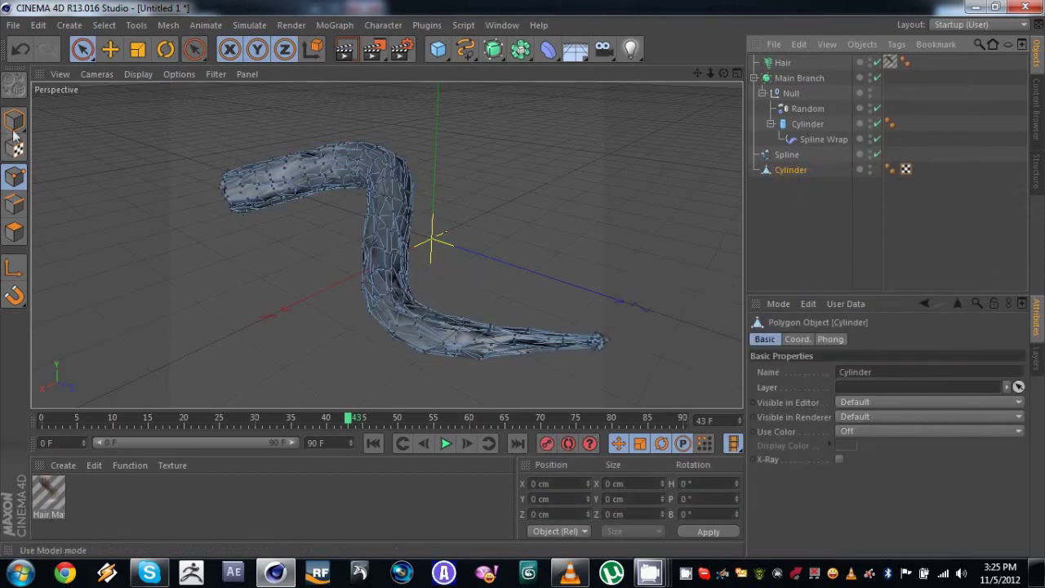
left_click(15, 120)
Step: Hide the Main Branch object in the editor and renderer, and scrub the timeline to check the static polygon copy
left_click_drag(275, 204, 301, 302, "alt")
left_click_drag(343, 420, 208, 418)
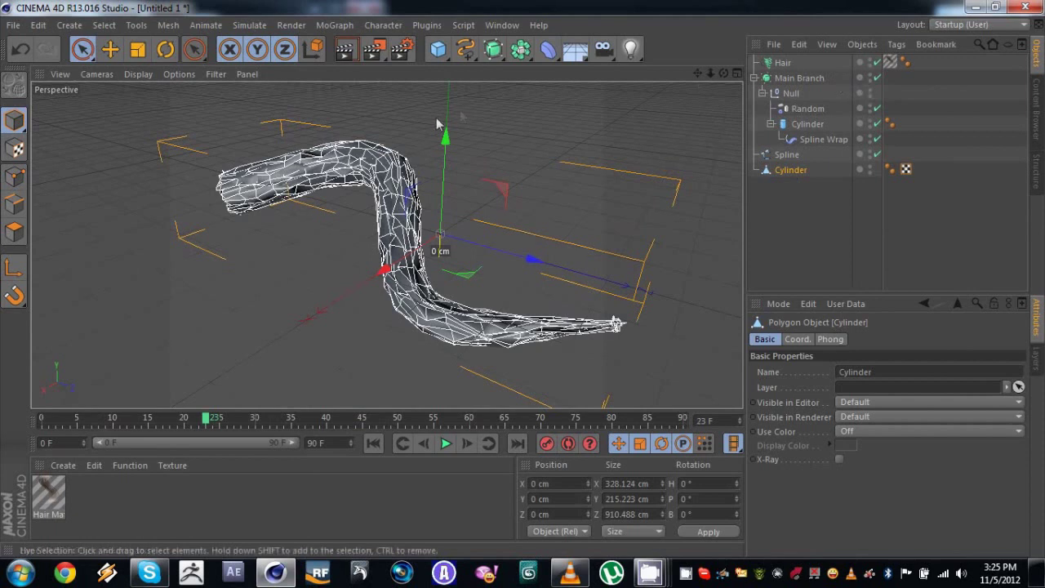
left_click(870, 75)
left_click_drag(207, 420, 163, 418)
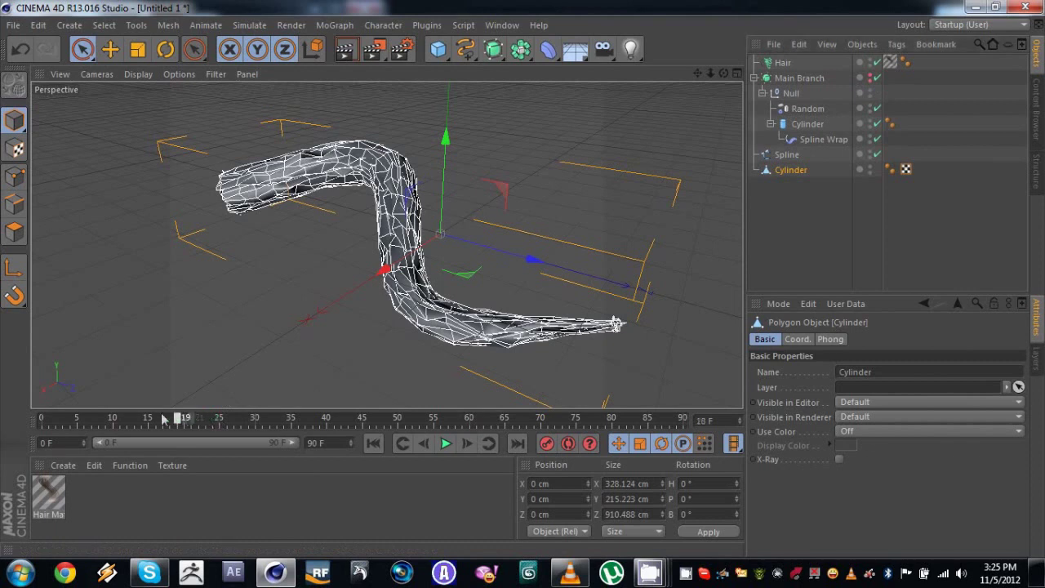
left_click(330, 356)
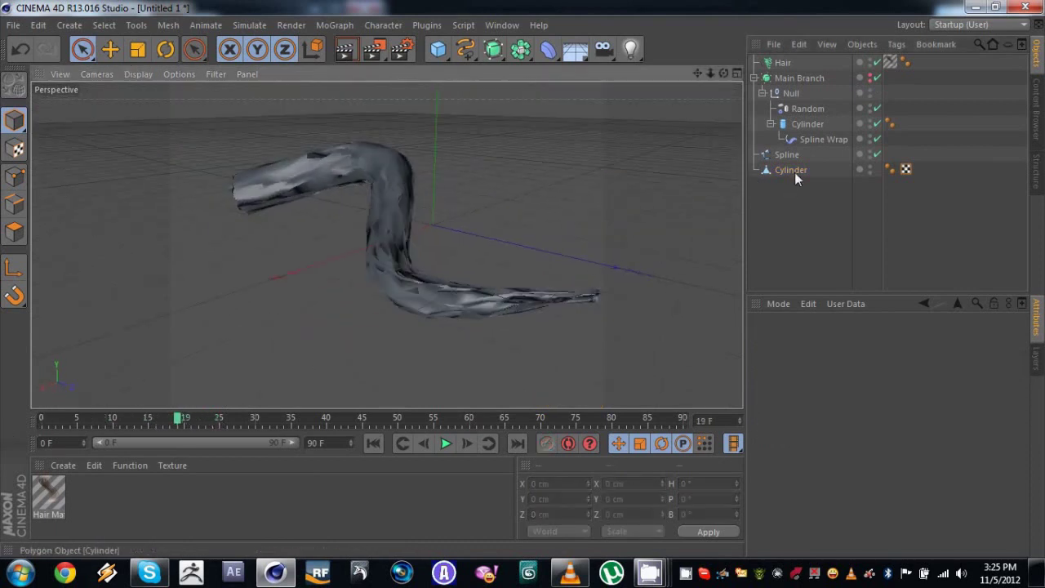
Step: Rename the polygon cylinder as Main branch dummy
double_click(793, 171)
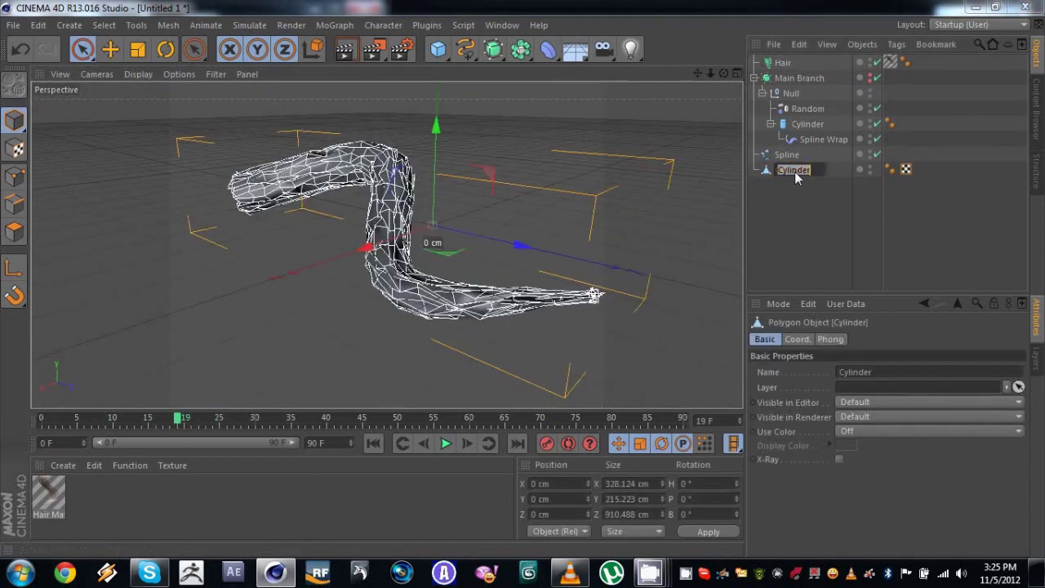
type("Main branch dummy")
key("Return")
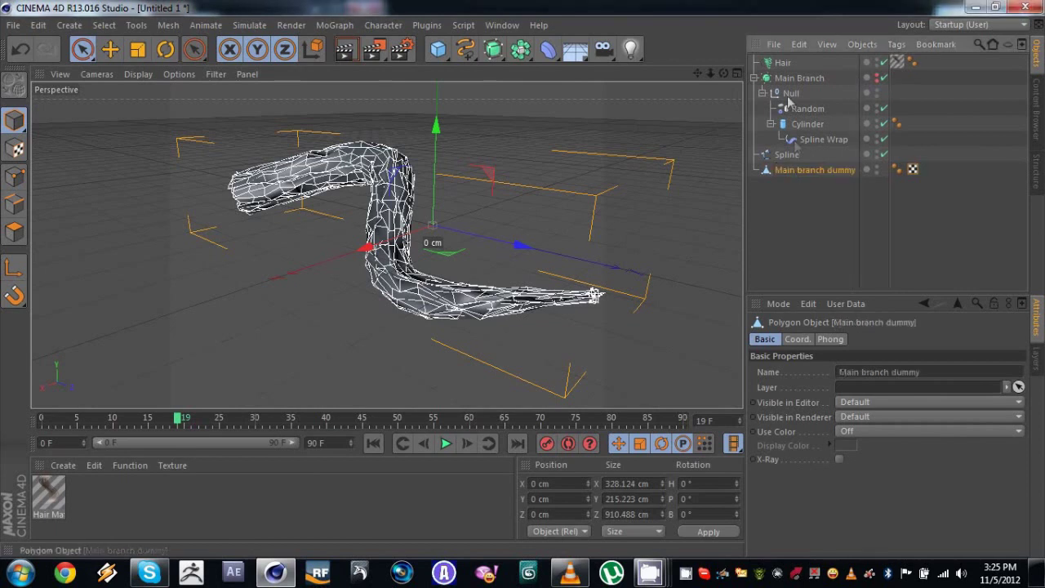
Step: Link the Hair object's guides to Main branch dummy and play the hair simulation from the first frame
left_click(785, 63)
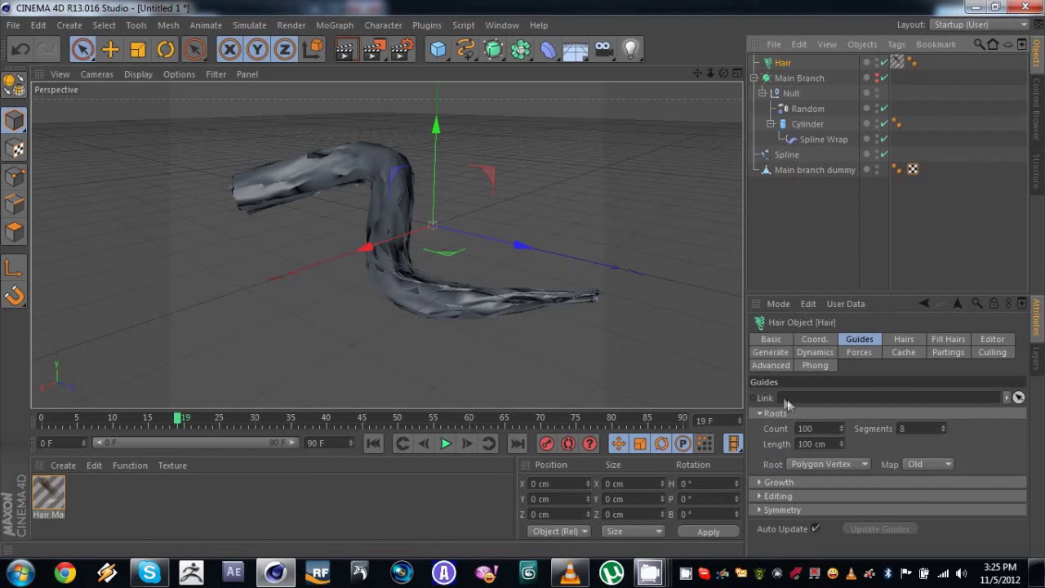
left_click_drag(797, 168, 802, 195)
left_click_drag(815, 380, 816, 396)
left_click_drag(473, 214, 462, 196, "alt")
left_click_drag(535, 188, 457, 179, "alt")
left_click(373, 442)
left_click(444, 442)
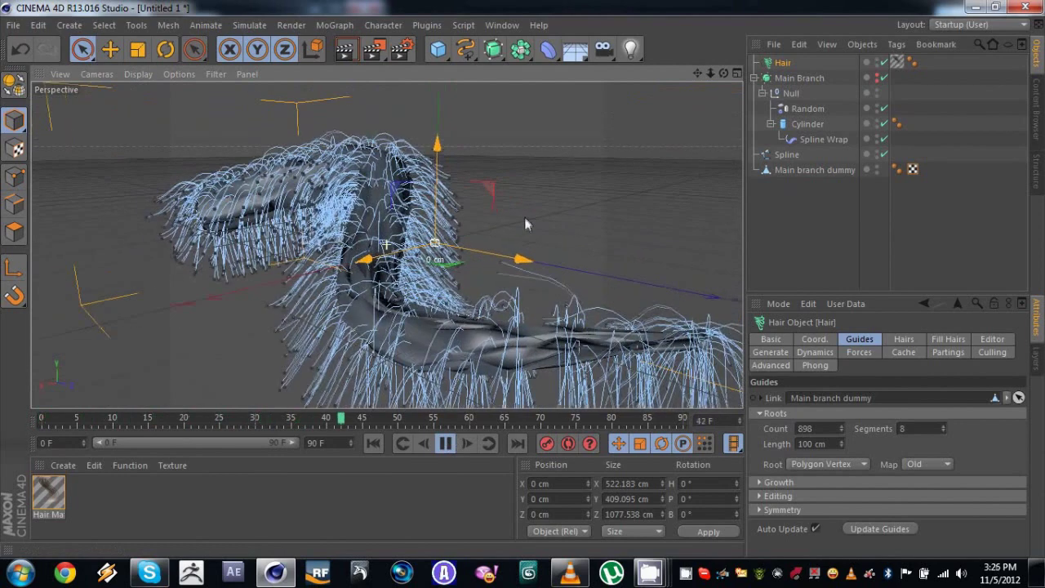
left_click_drag(449, 204, 459, 179, "alt")
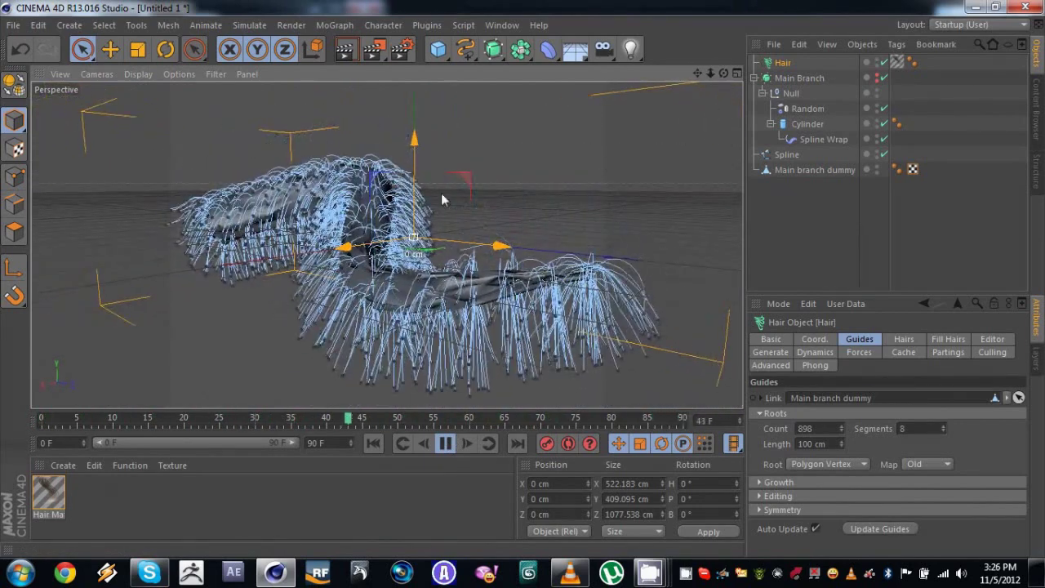
left_click(452, 441)
Step: Set the hair guides' Segments to 5 and play the simulation
left_click_drag(917, 431, 882, 432)
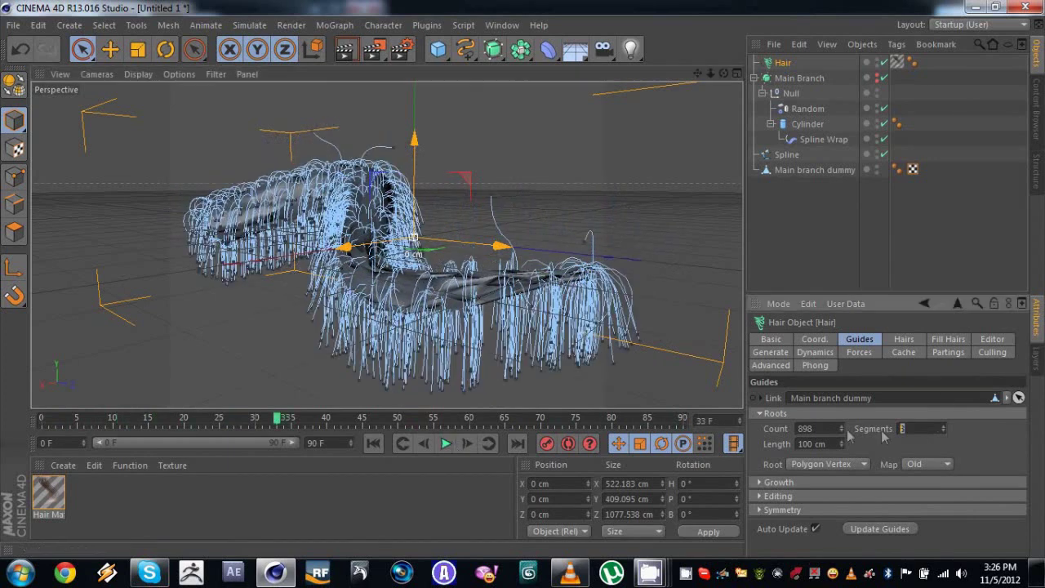
type("5")
key("Return")
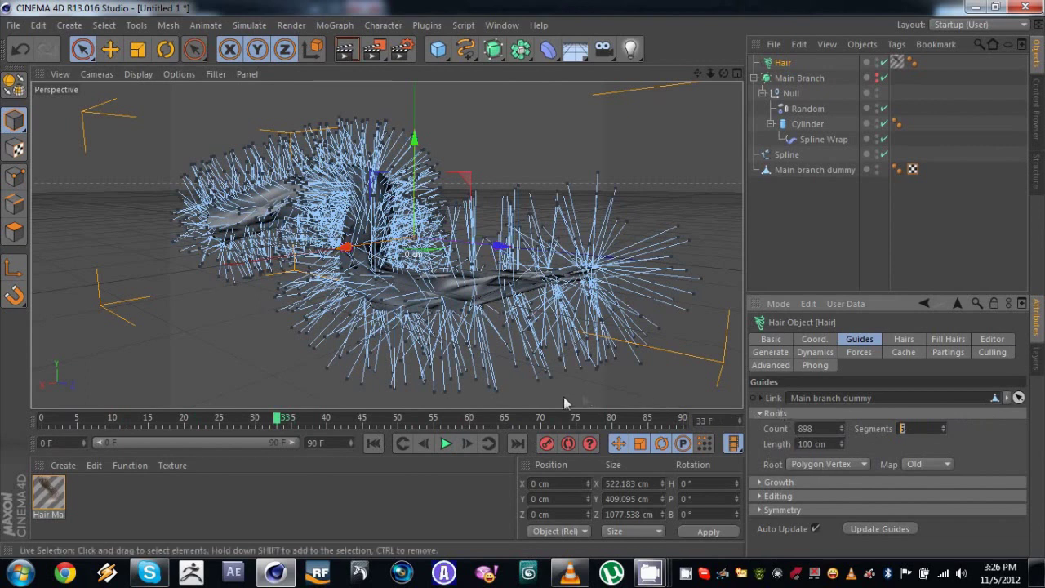
left_click(446, 443)
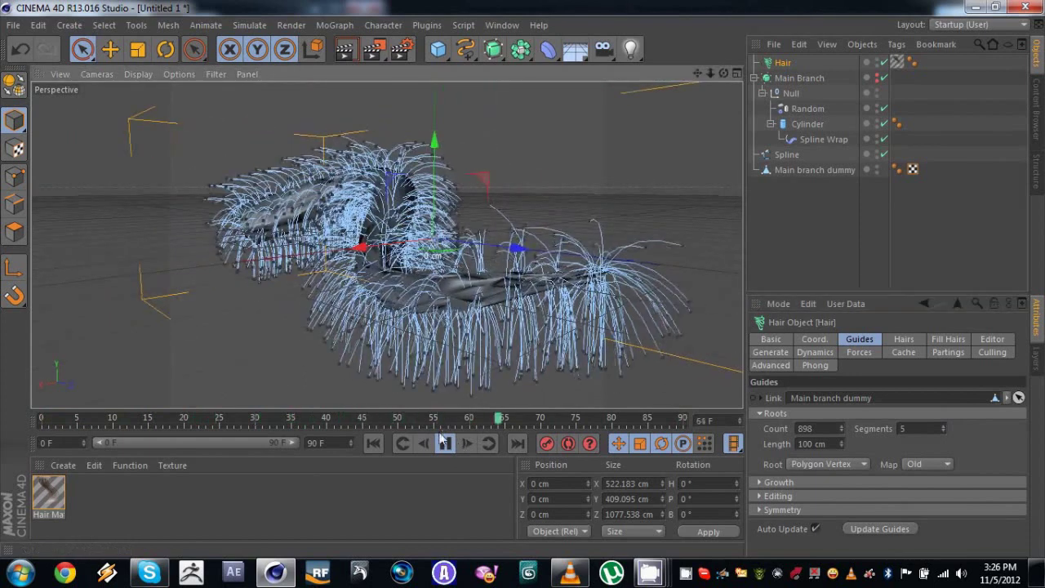
left_click(445, 442)
Step: Reduce the hair guides' Segments to 4 and play the simulation from the first frame
left_click(373, 443)
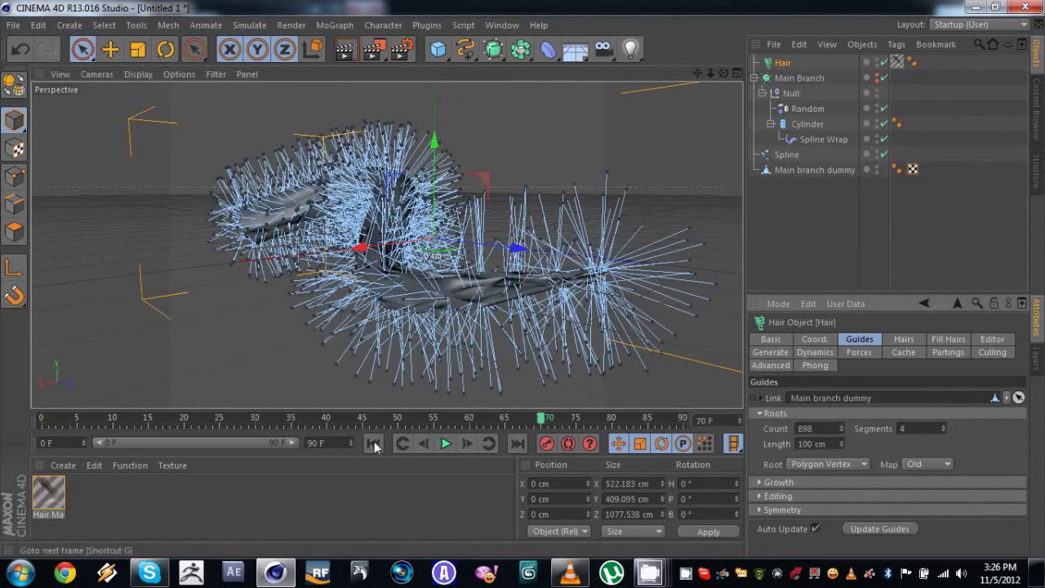
left_click(444, 443)
mouse_move(427, 310)
left_mouse_down("alt")
mouse_move(479, 321)
mouse_move(446, 322)
mouse_move(511, 321)
mouse_move(428, 312)
left_mouse_up("alt")
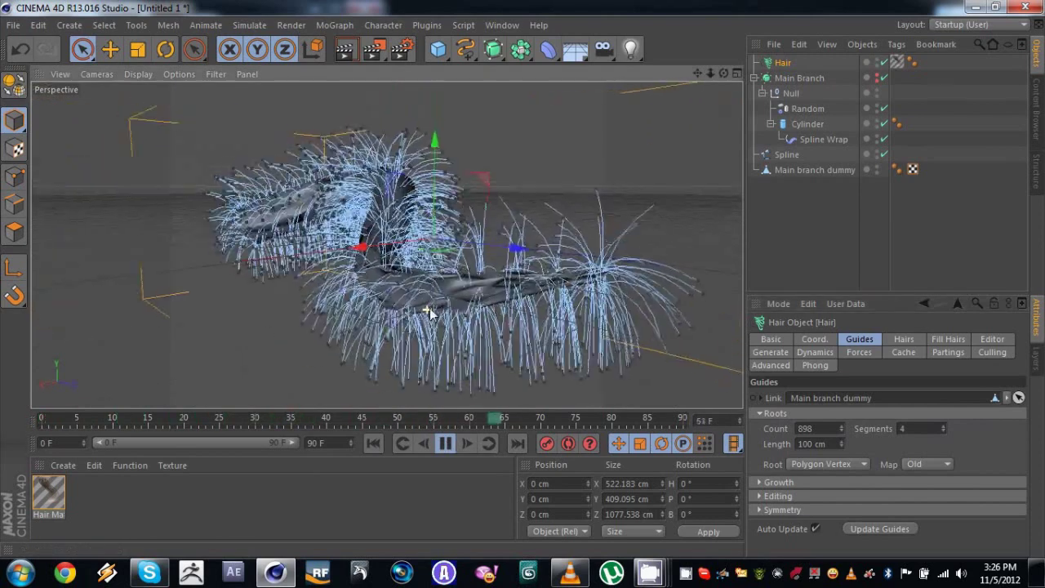
left_click(447, 442)
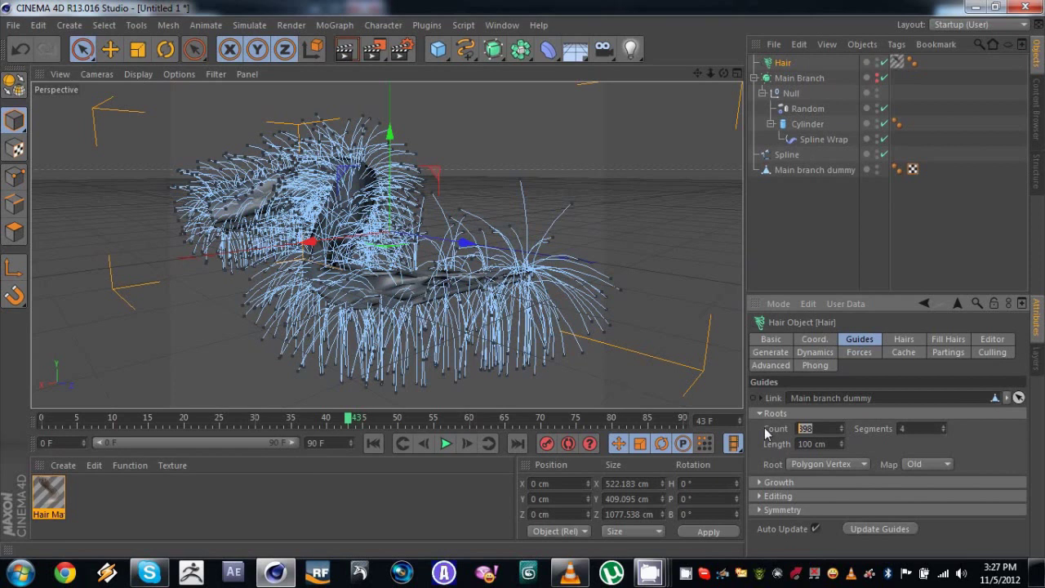
Step: Try hair guide counts of 100 and 150 on the branch
type("0")
key("Return")
left_click_drag(499, 320, 588, 272, "alt")
left_click_drag(828, 432, 772, 416)
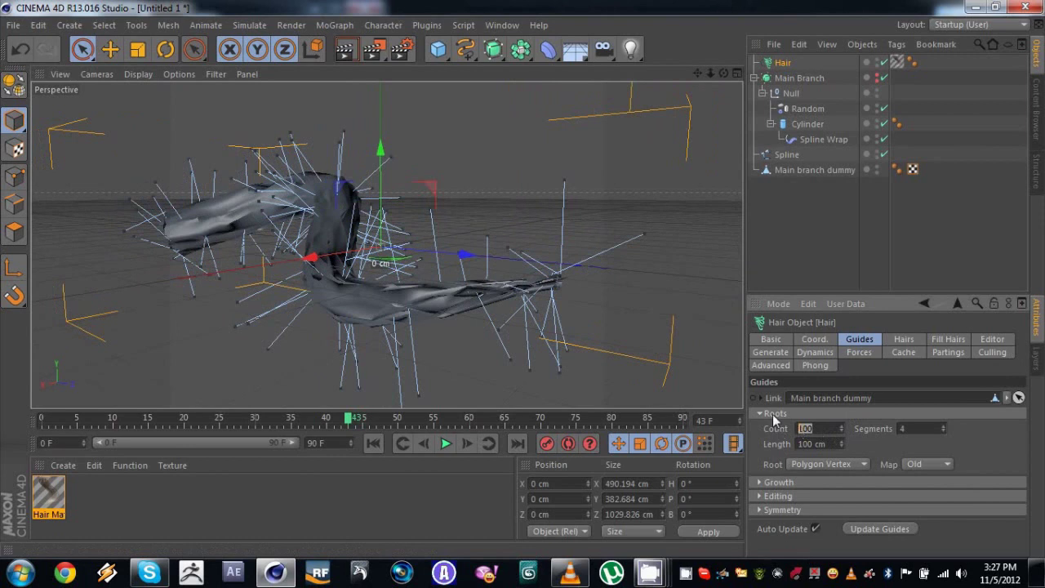
type("150")
key("Return")
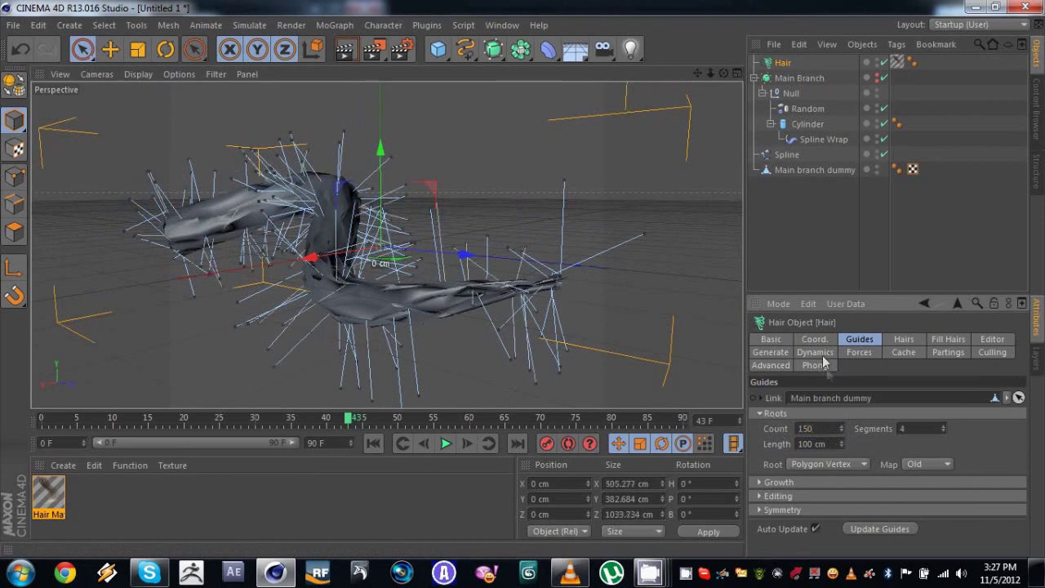
Step: Set the hair guides' Count to 250
type("250")
key("Return")
left_click_drag(539, 293, 345, 249, "alt")
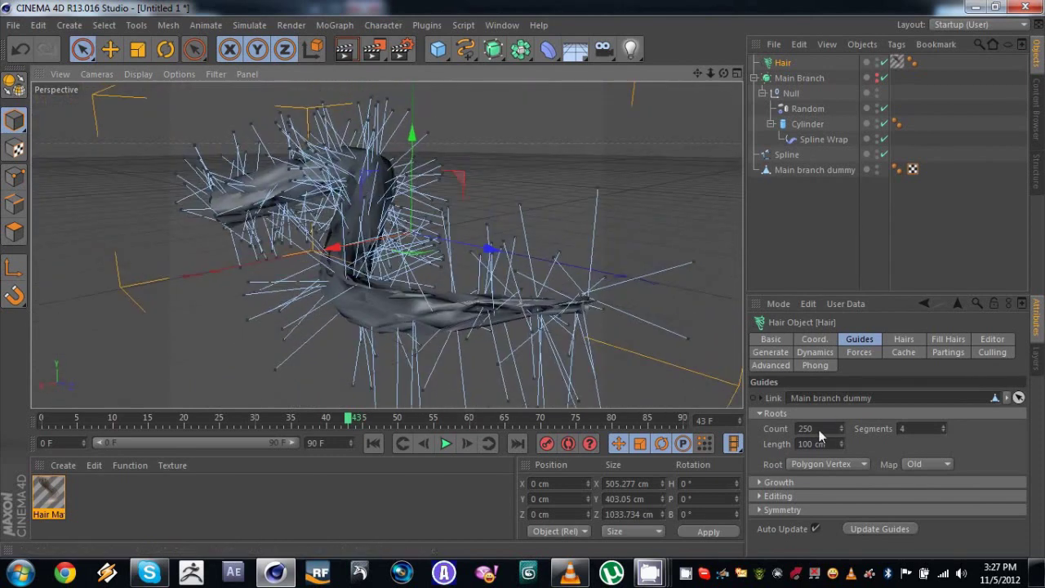
Step: Set the hair guides' Length to 125 cm
left_click_drag(842, 441, 842, 440)
left_click_drag(419, 280, 517, 300, "alt")
left_click_drag(832, 440, 698, 424)
type("1250")
key("BackSpace")
key("Return")
left_click_drag(704, 279, 604, 277, "alt")
left_click(778, 495)
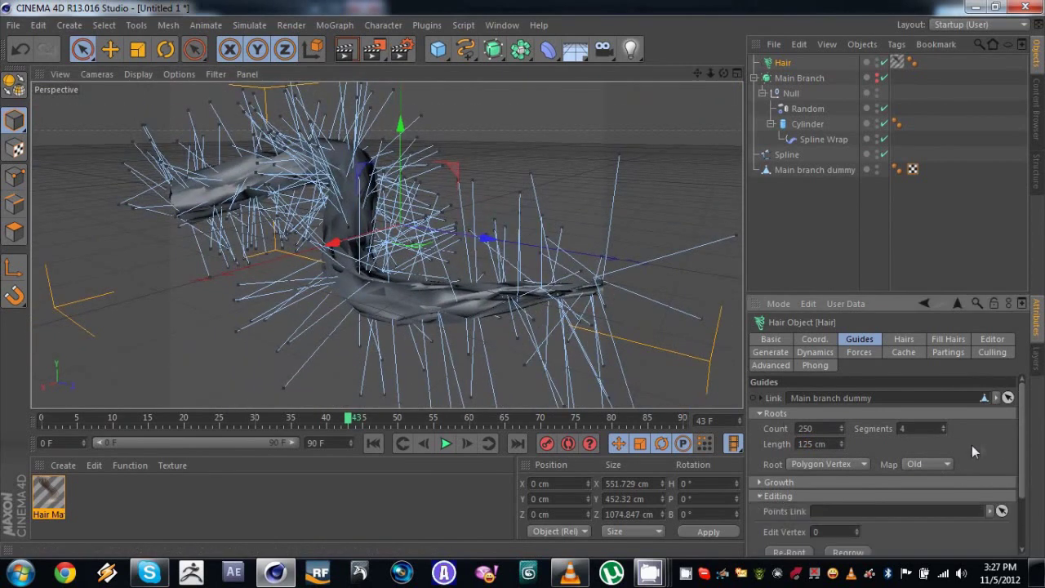
scroll(869, 473, "down", 2)
mouse_move(490, 286)
left_mouse_down("alt")
mouse_move(439, 285)
mouse_move(487, 288)
mouse_move(470, 290)
left_mouse_up("alt")
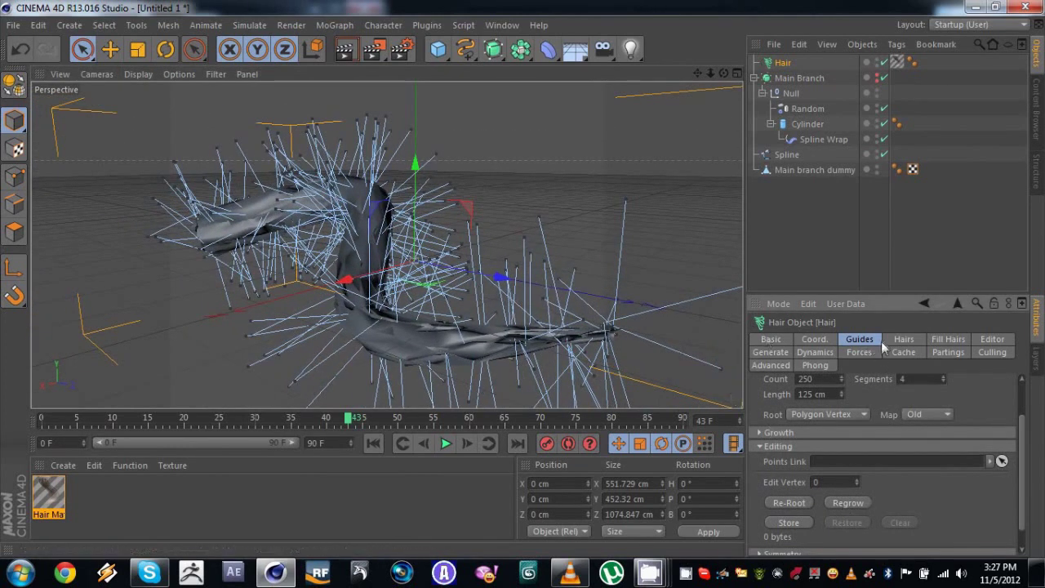
Step: Set the root placement of the Hair object's hairs to As Guides
left_click(902, 340)
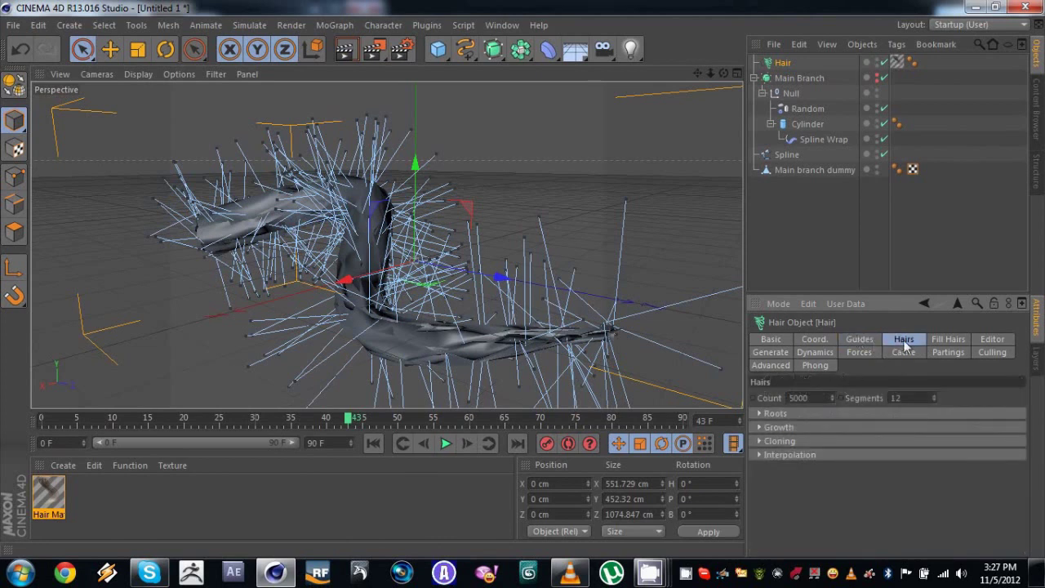
left_click(801, 413)
left_click(817, 428)
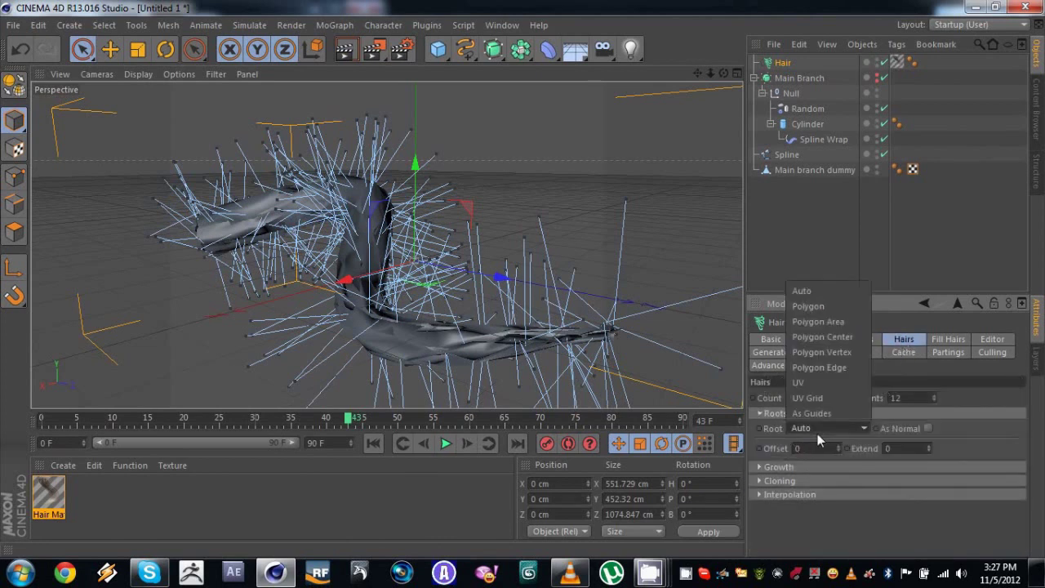
left_click(817, 414)
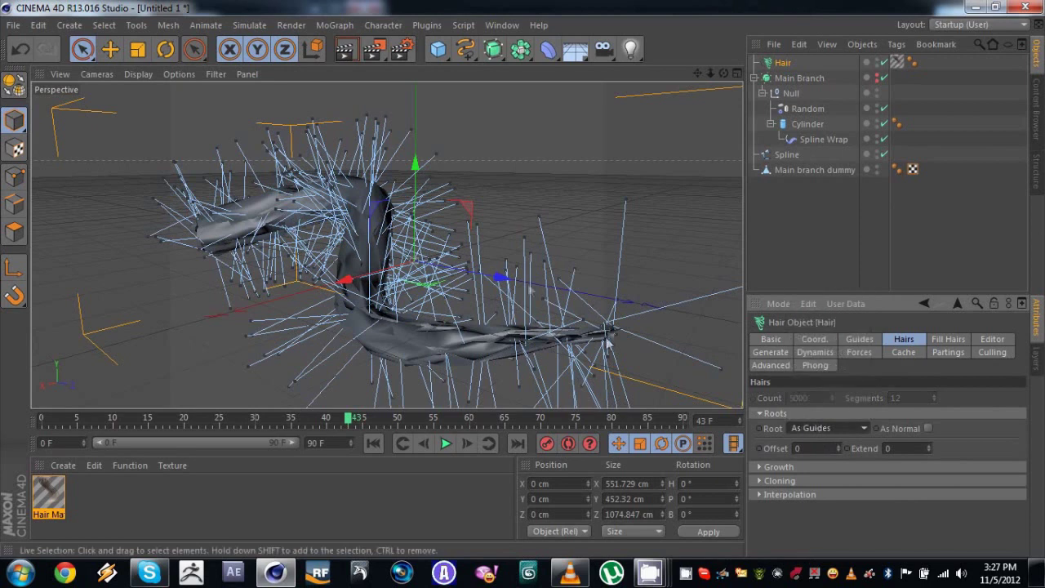
left_click_drag(584, 315, 564, 302, "alt")
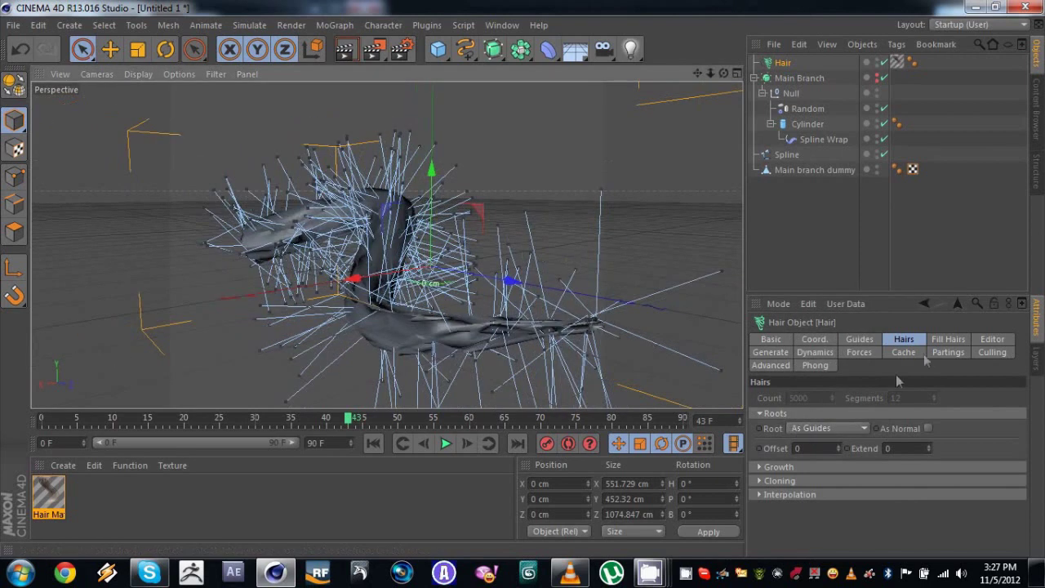
Step: Turn off Render Hairs for the Hair object and generate its hairs as Circle geometry
left_click(770, 353)
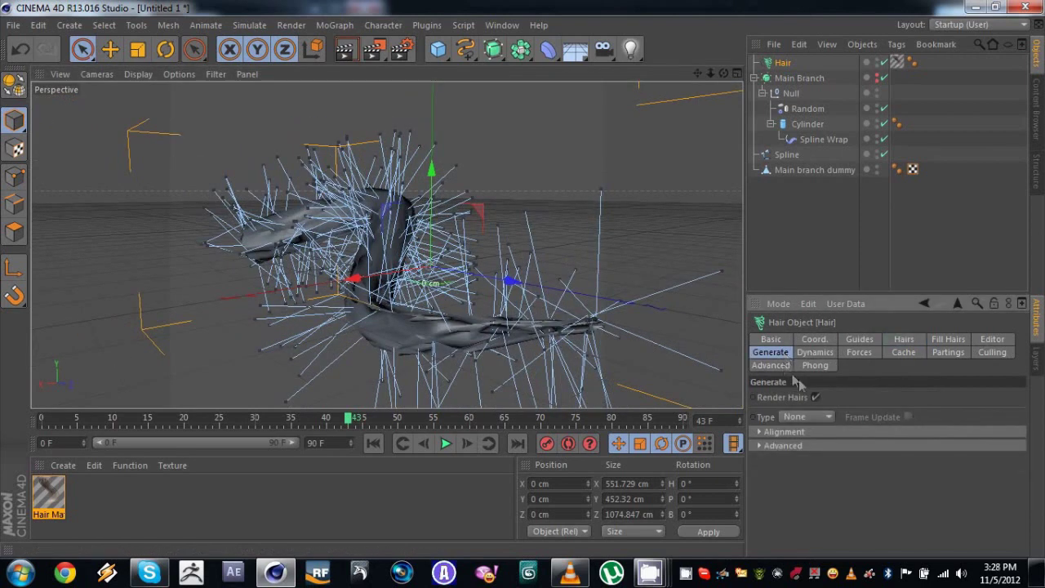
left_click(816, 397)
left_click(804, 417)
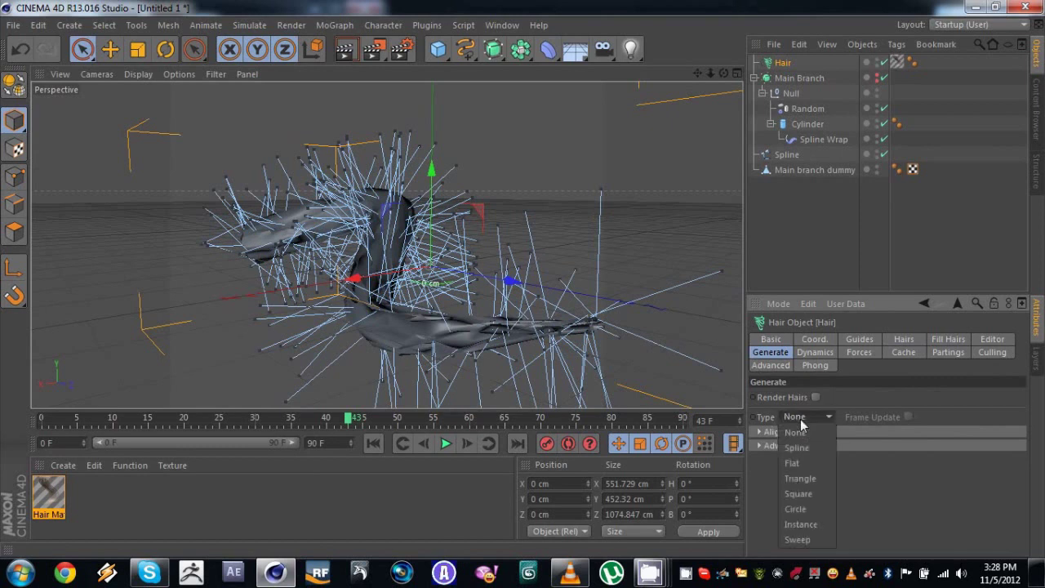
left_click(806, 507)
left_click_drag(510, 280, 607, 156, "alt")
left_click_drag(551, 266, 481, 271, "alt")
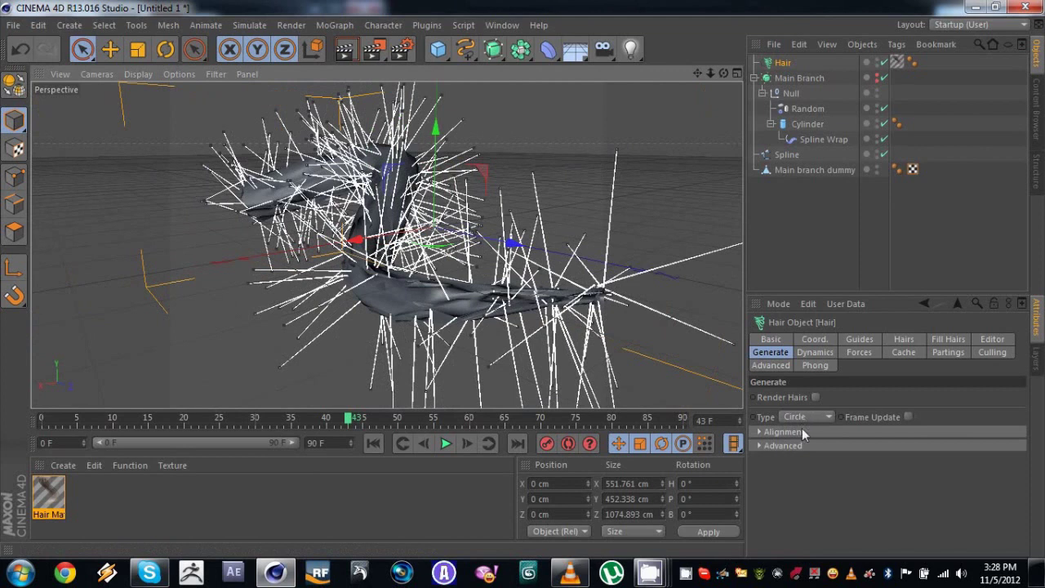
Step: Review the Hair object's fill, root and generate settings, and examine the generated circular hairs around the branch
left_click(994, 341)
left_click(939, 339)
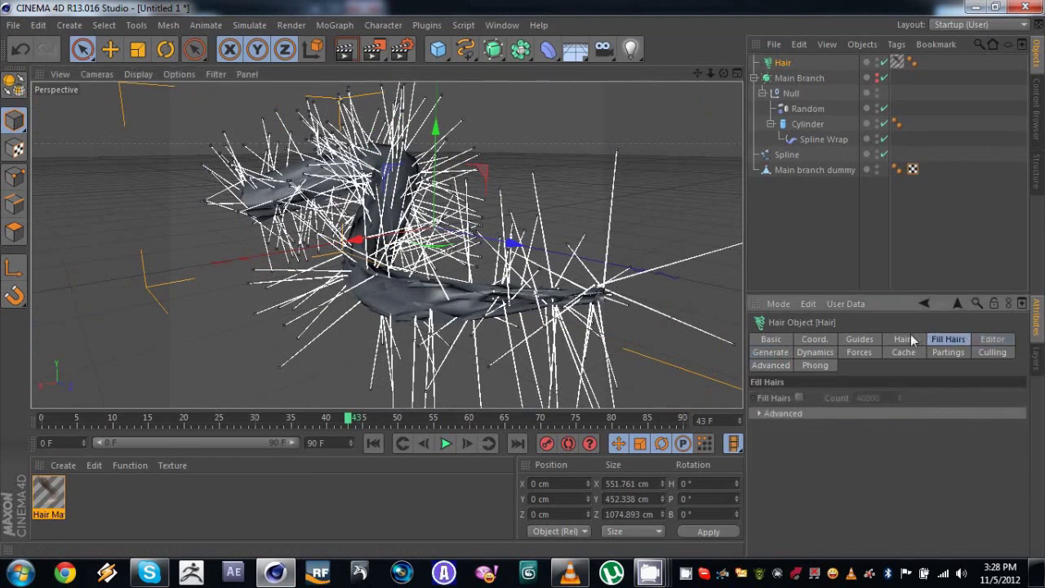
left_click(904, 339)
left_click(813, 426)
left_click(813, 426)
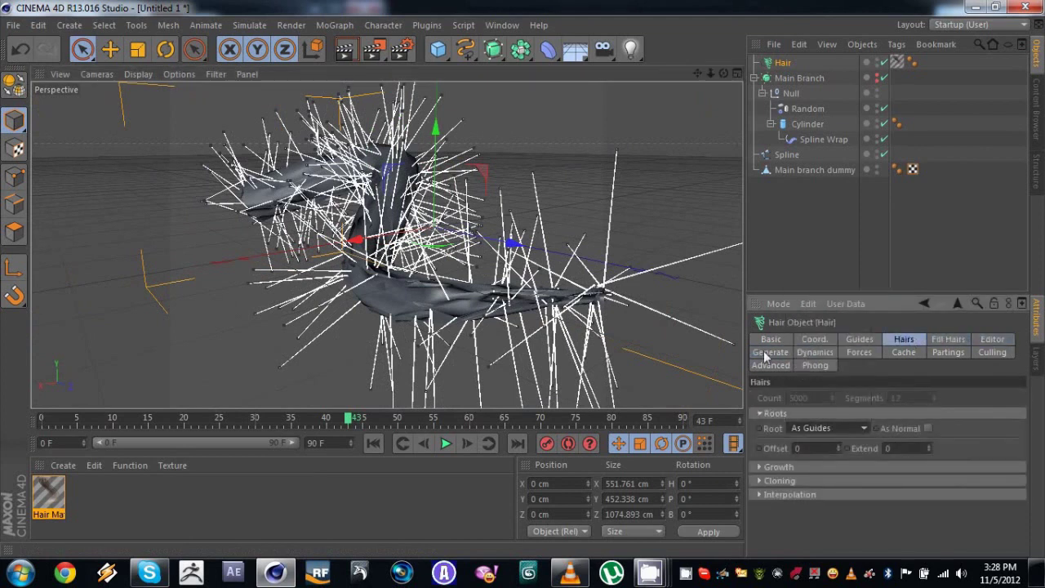
left_click(769, 353)
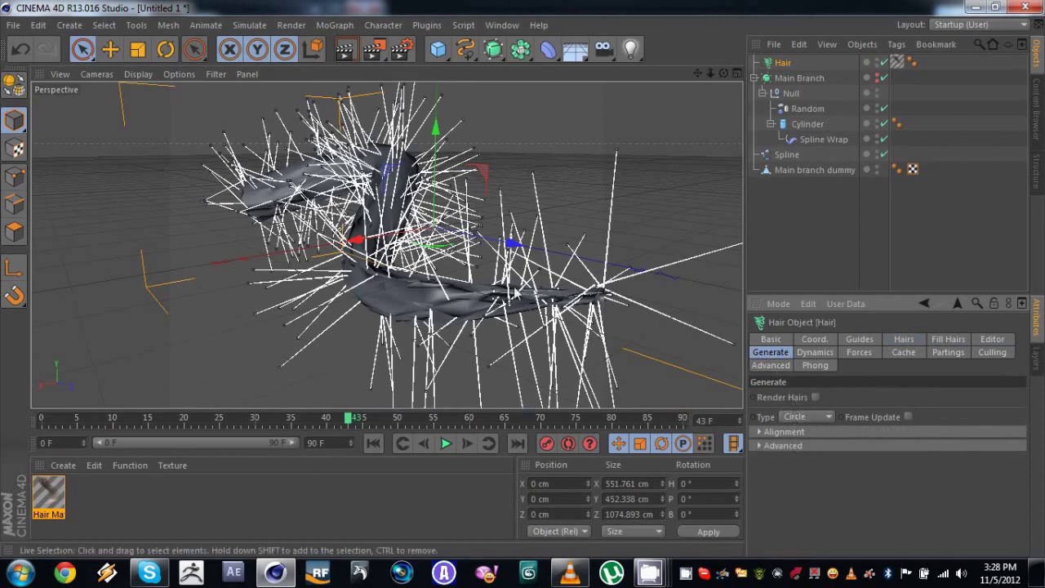
left_click_drag(561, 287, 535, 263, "alt")
middle_click_drag(534, 263, 482, 250, "alt")
left_click_drag(483, 251, 527, 295, "alt")
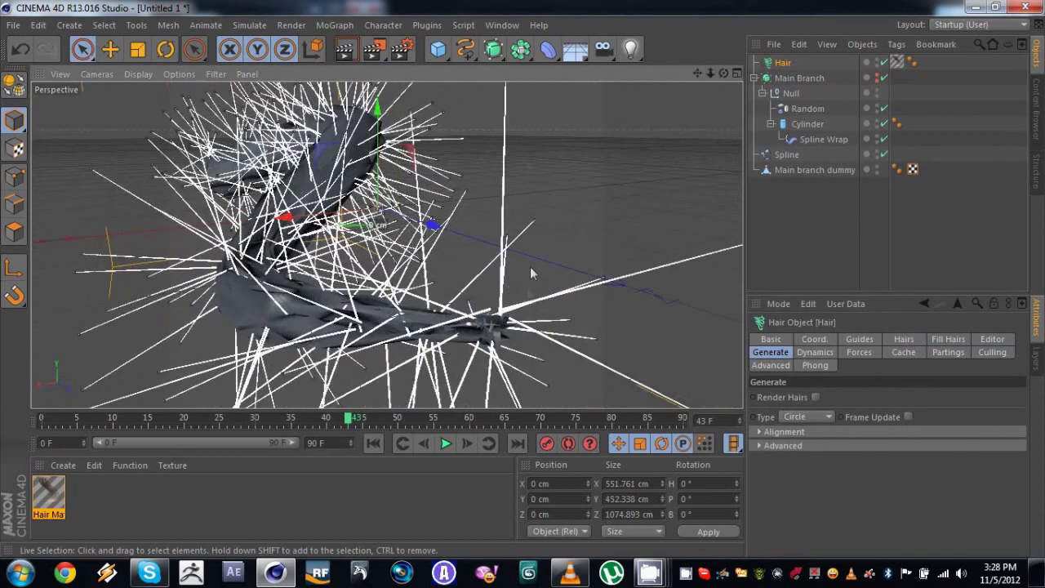
left_click_drag(394, 206, 425, 216, "alt")
Step: Enable Kink in the Hair Mat material and inspect the bent hairs around the branch
double_click(48, 496)
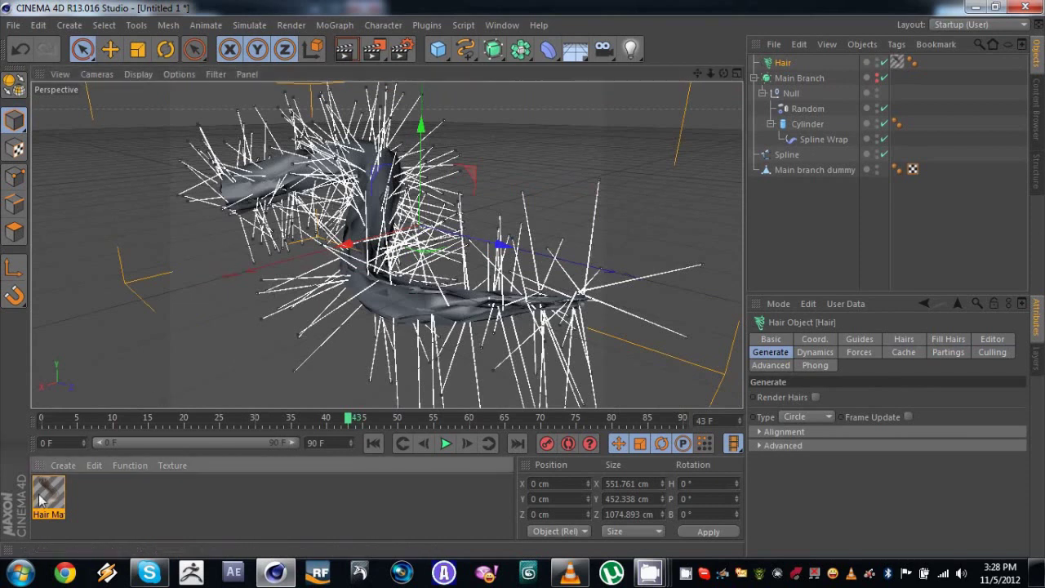
left_click_drag(338, 116, 665, 112)
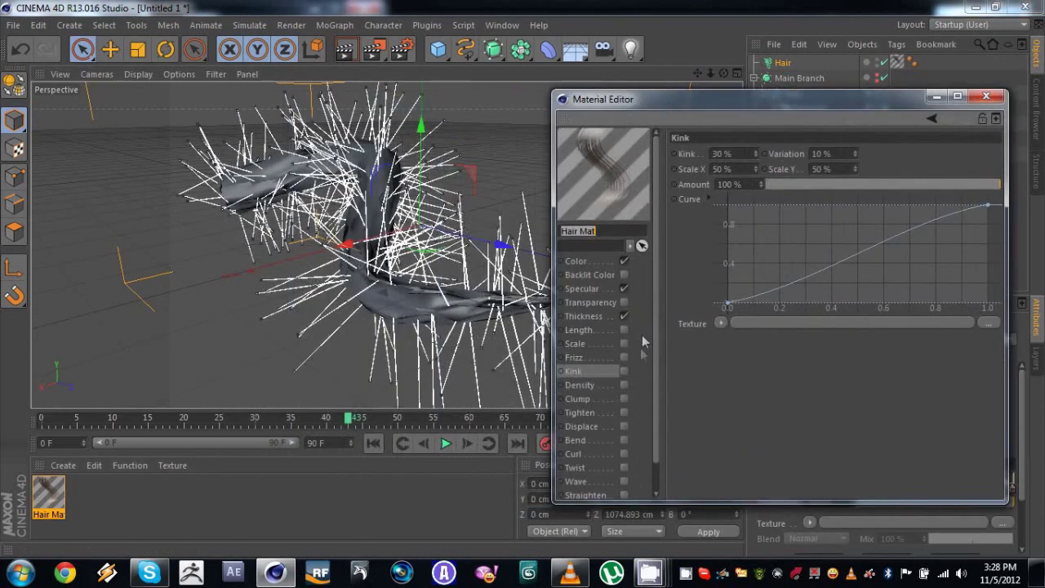
left_click(624, 371)
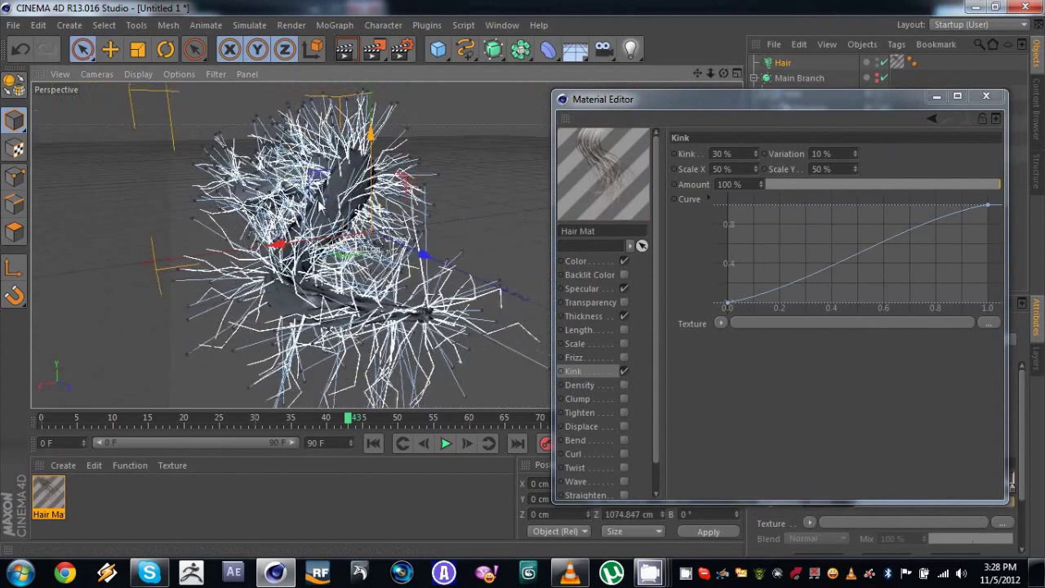
mouse_move(478, 270)
left_mouse_down("alt")
mouse_move(506, 278)
mouse_move(457, 266)
mouse_move(478, 269)
left_mouse_up("alt")
left_click_drag(392, 244, 367, 185, "alt")
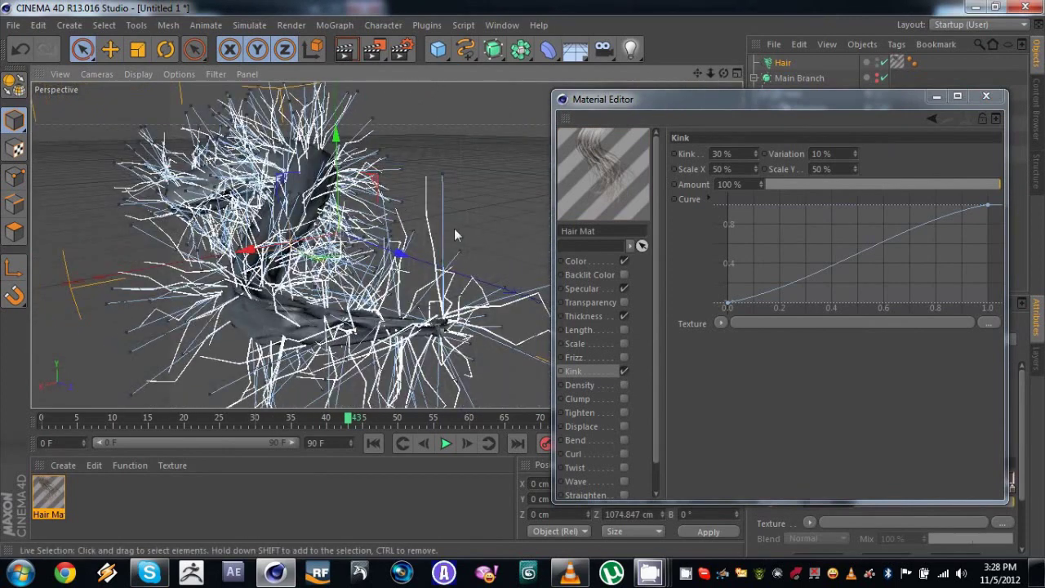
Step: Turn off Specular and Color in the Hair Mat material and open its Thickness settings
left_click(624, 288)
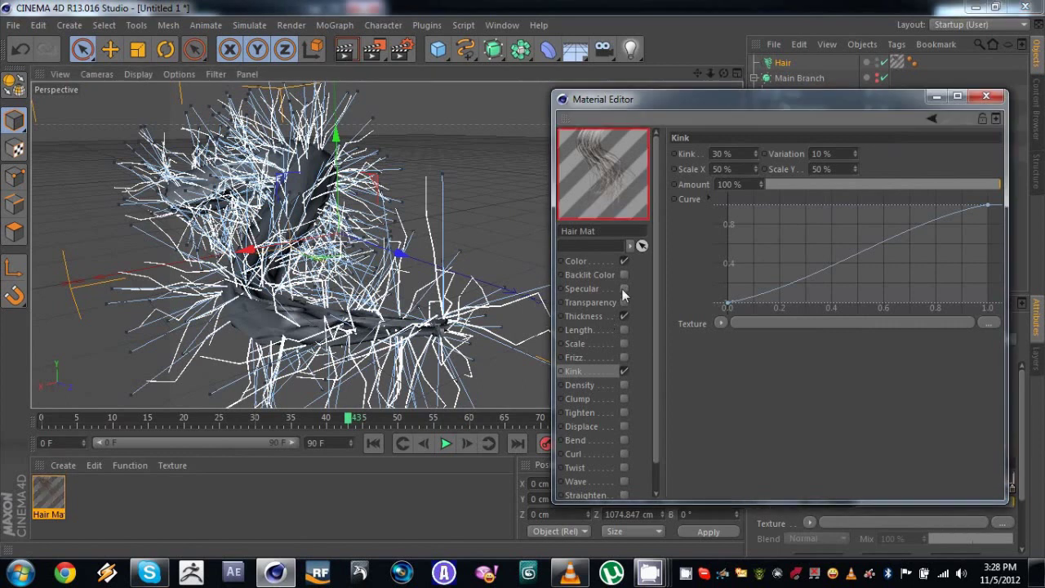
left_click(624, 260)
left_click(582, 316)
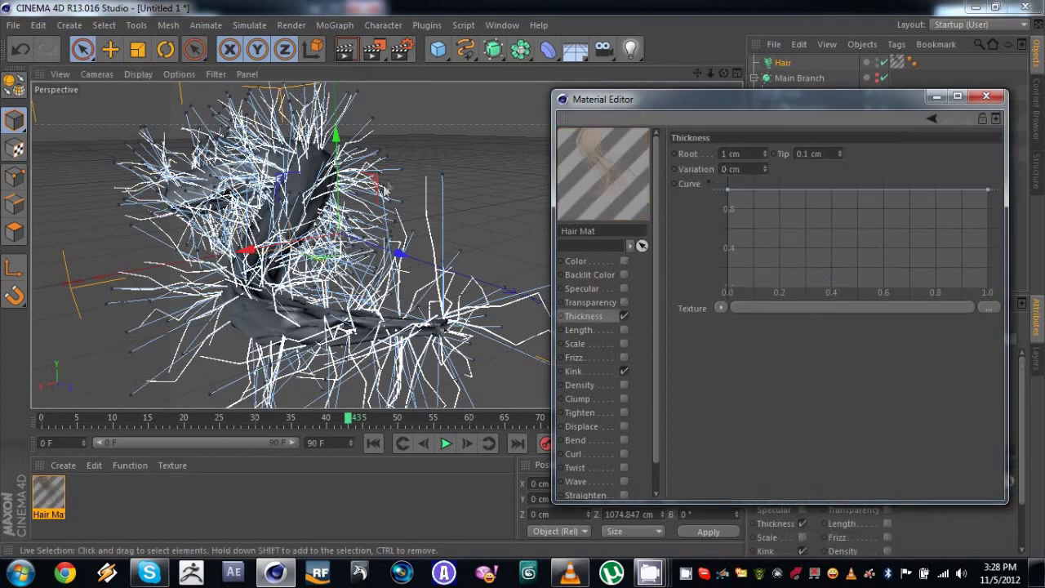
Step: Set the Hair Mat's root thickness to 10 cm so the hairs form thick, tapering twigs
left_click_drag(358, 196, 402, 174, "alt")
left_click_drag(764, 153, 765, 160)
left_click_drag(408, 204, 326, 211, "alt")
scroll(327, 210, "up", 4)
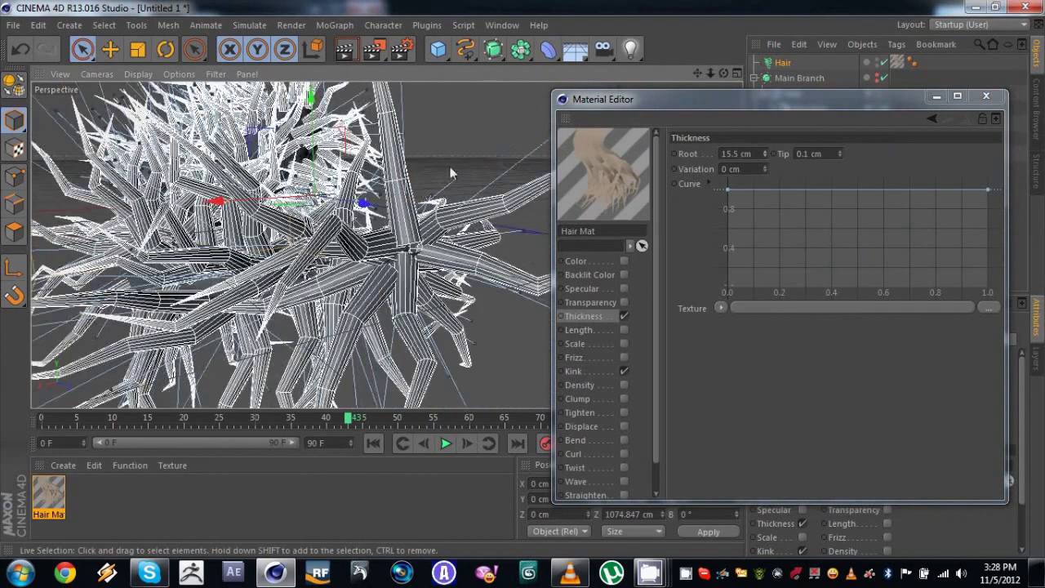
left_click_drag(764, 153, 764, 131)
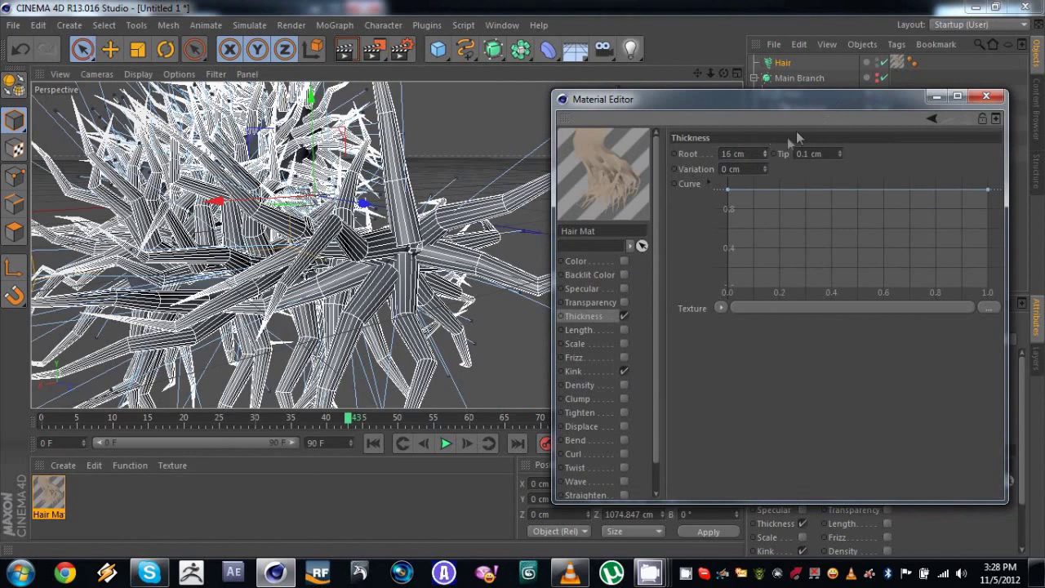
type("10")
key("Return")
left_click_drag(486, 145, 242, 196, "alt")
left_click_drag(293, 237, 359, 204, "alt")
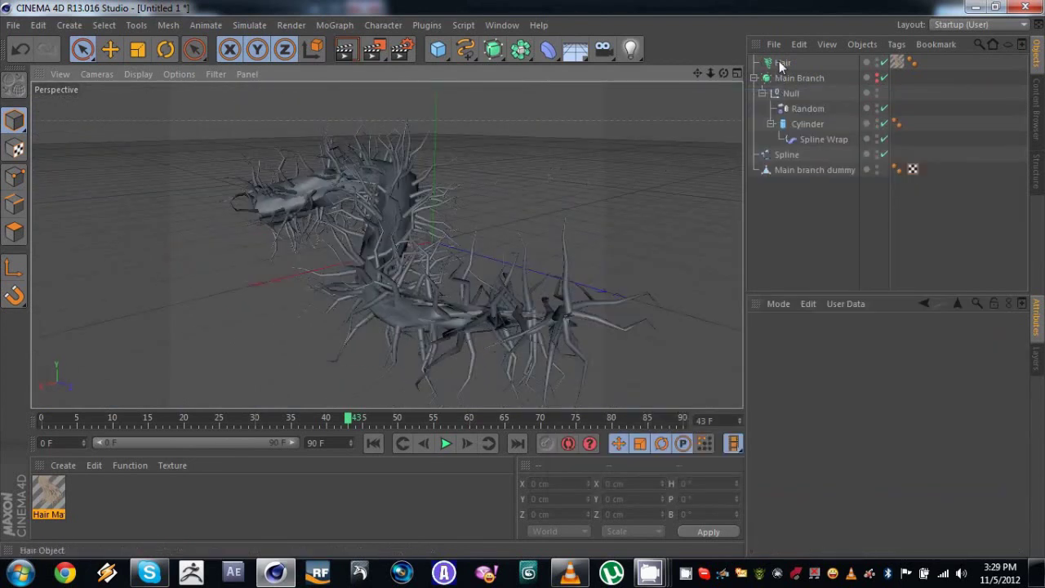
Step: Select the Hair object and detach the Hair Selection commands as a floating palette
left_click(779, 65)
left_click_drag(428, 250, 310, 164, "alt")
left_click(249, 25)
mouse_move(295, 149)
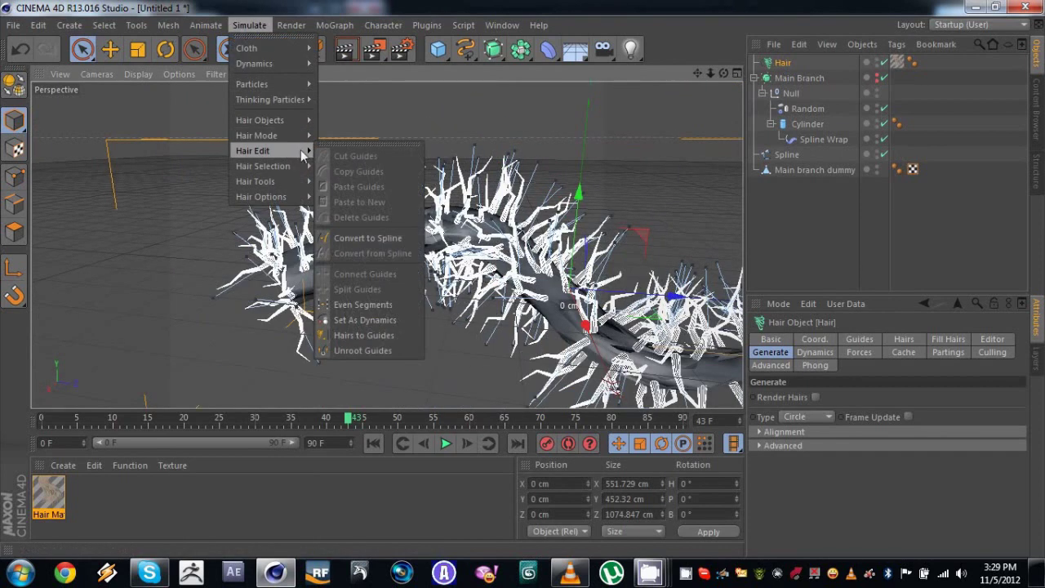
mouse_move(277, 166)
left_click(392, 161)
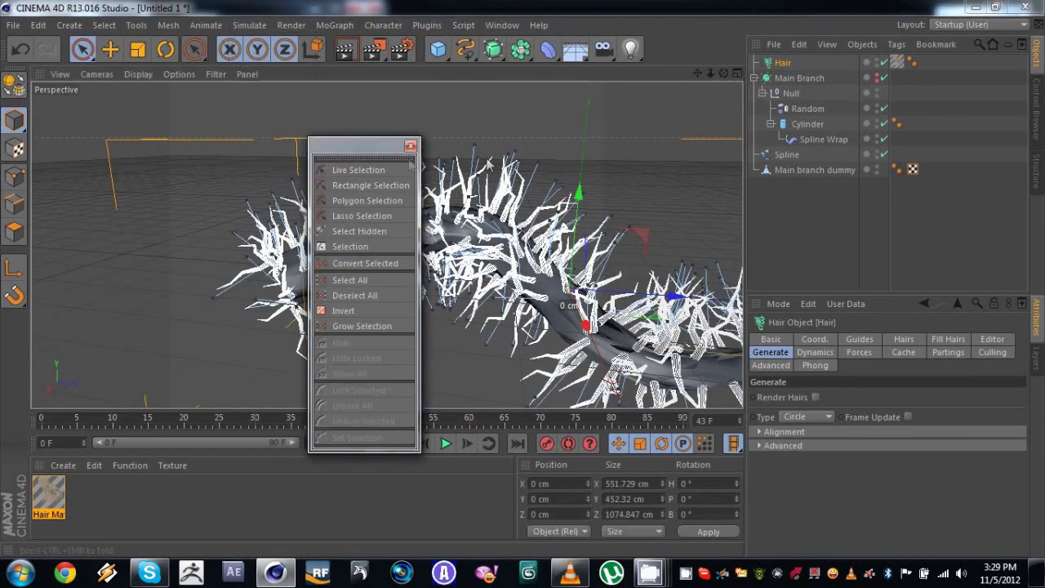
left_click_drag(372, 149, 576, 136)
Step: Detach the Hair Tools commands as a second floating palette and move both palettes clear of the branch
left_click(249, 24)
mouse_move(269, 181)
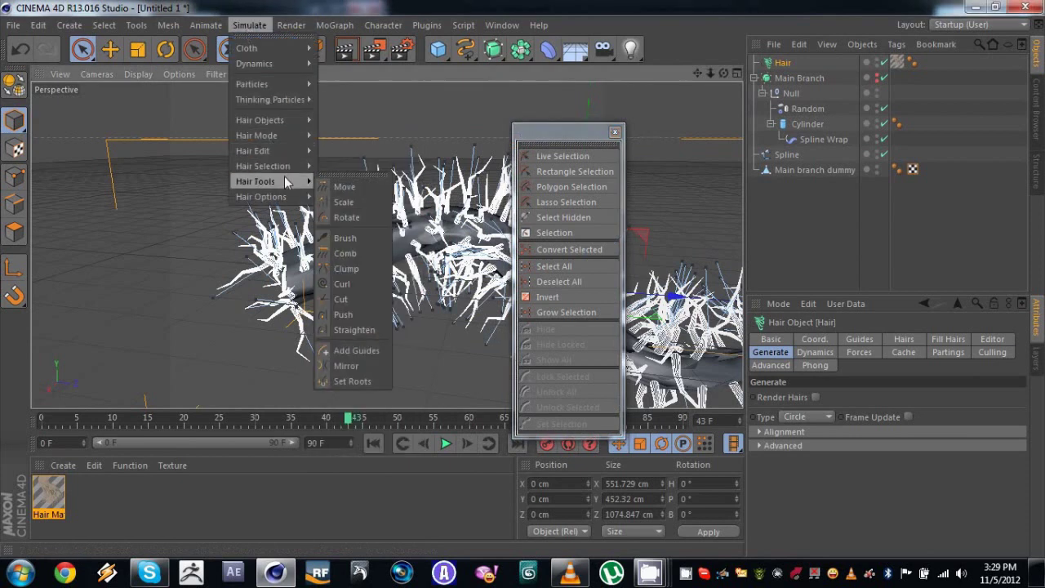
left_click(338, 179)
left_click_drag(342, 155, 57, 165)
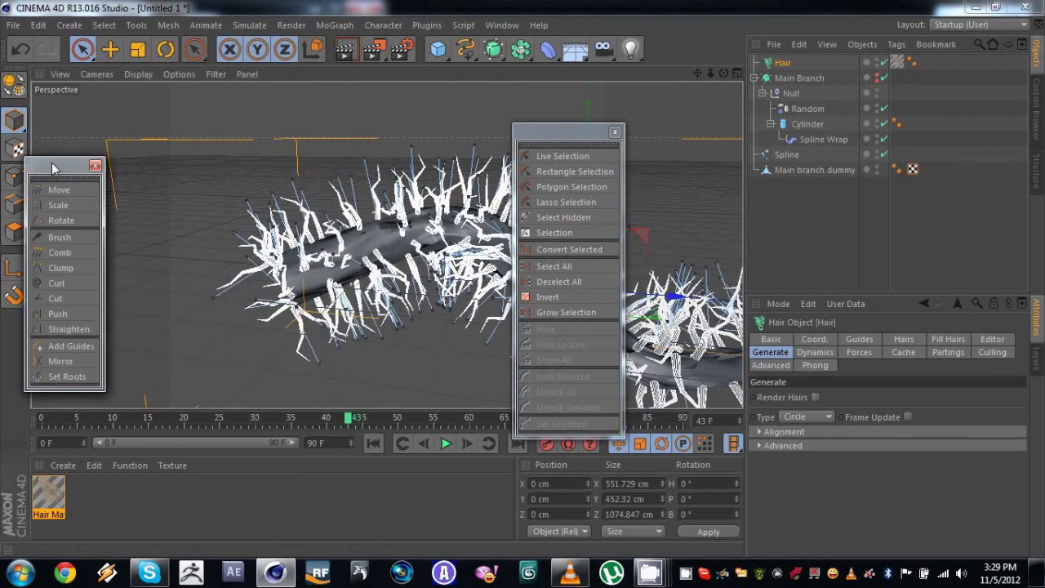
left_click(240, 26)
left_click(381, 218)
left_click_drag(307, 204, 349, 198, "alt")
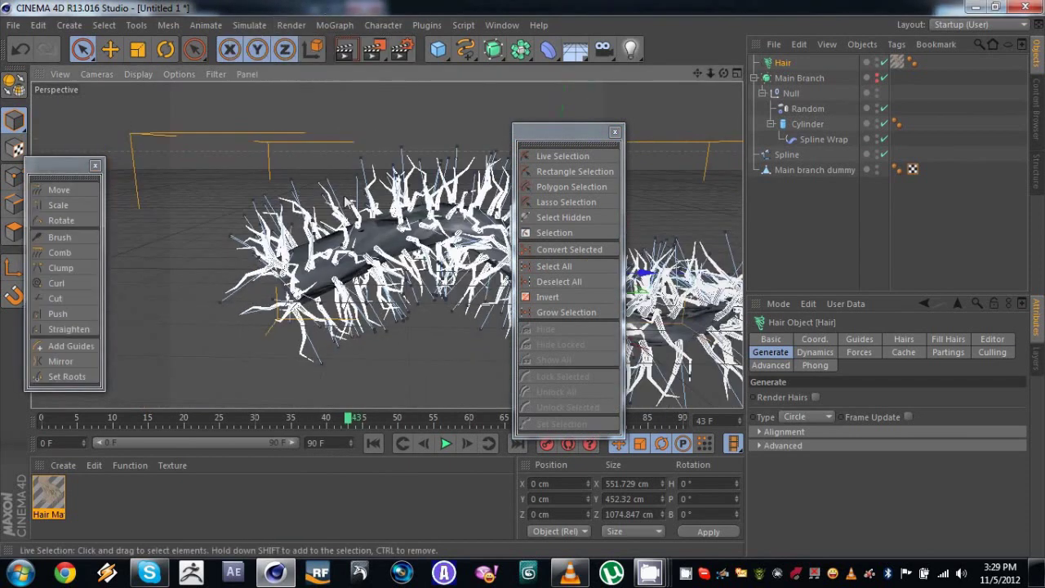
left_click_drag(563, 131, 714, 92)
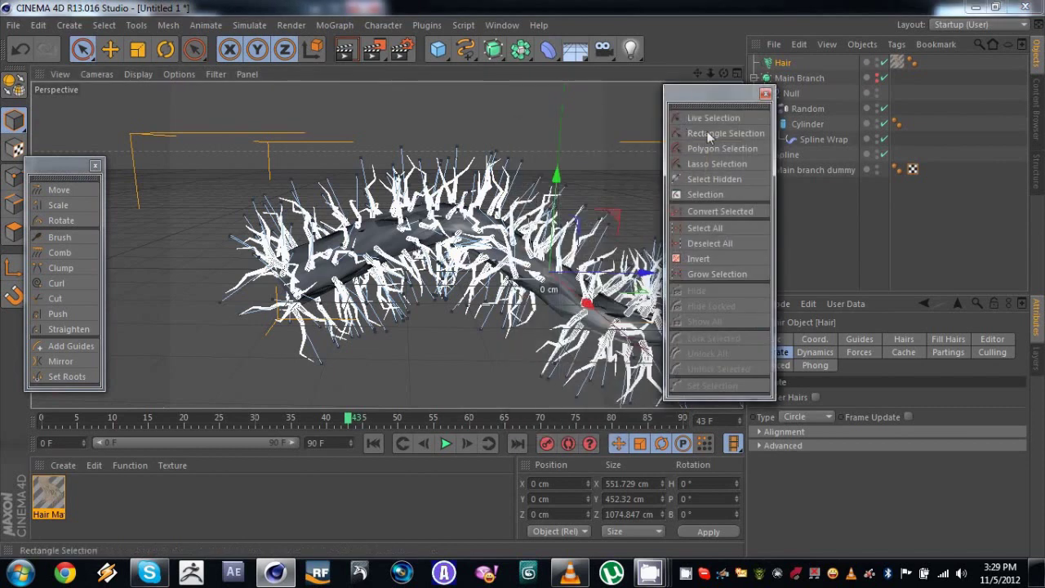
left_click_drag(714, 130, 772, 122)
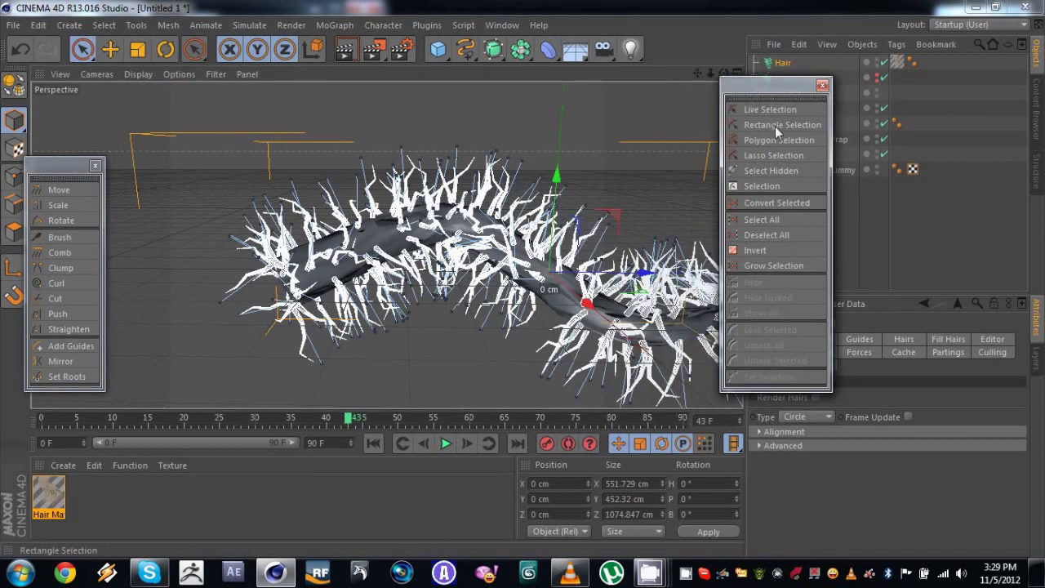
Step: Delete the hair guides around the branch's thick base end using rectangle selections
left_click(774, 125)
left_click_drag(669, 229, 571, 220, "alt")
left_click_drag(231, 146, 362, 360)
key("Delete")
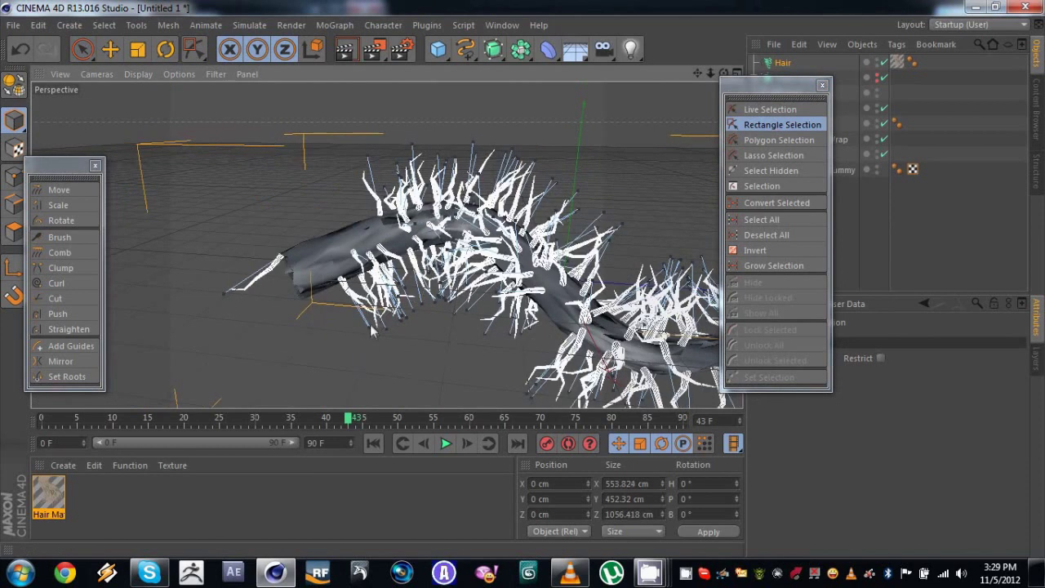
left_click_drag(201, 213, 398, 315)
key("Delete")
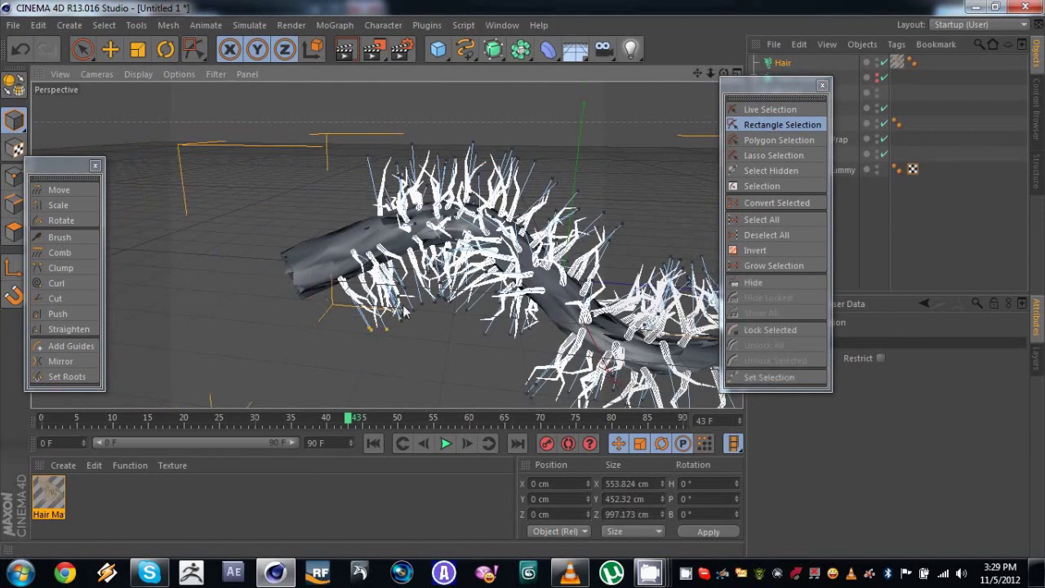
key("Delete")
left_click_drag(441, 245, 424, 235, "alt")
left_click_drag(273, 107, 384, 326)
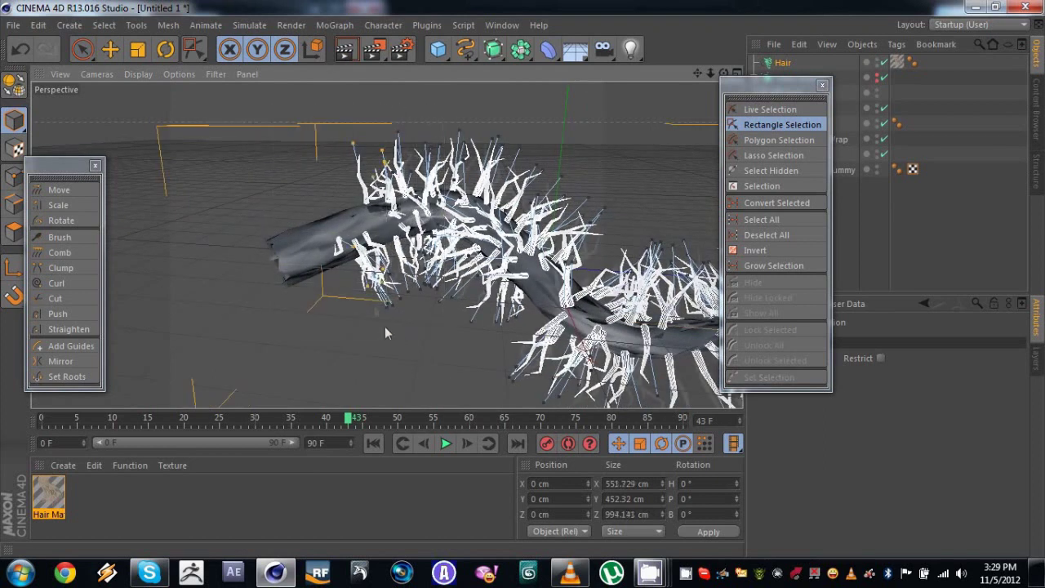
key("Delete")
Step: Scale down the group of hair guides next to the cleared base of the branch
left_click_drag(320, 120, 459, 298)
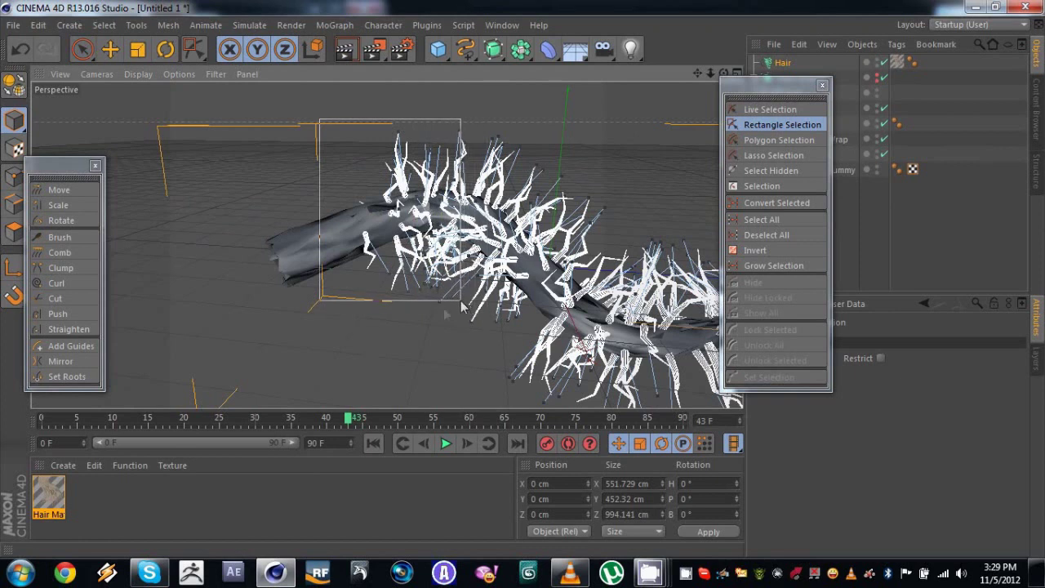
left_click(60, 202)
left_click_drag(334, 158, 449, 151)
left_click(70, 192)
Step: Rectangle-select the hair guides around the branch's thin tip and scale them up
left_click(771, 109)
middle_click_drag(622, 172, 494, 181, "alt")
left_click(772, 125)
left_click_drag(452, 170, 601, 298)
left_click_drag(462, 237, 605, 171, "alt")
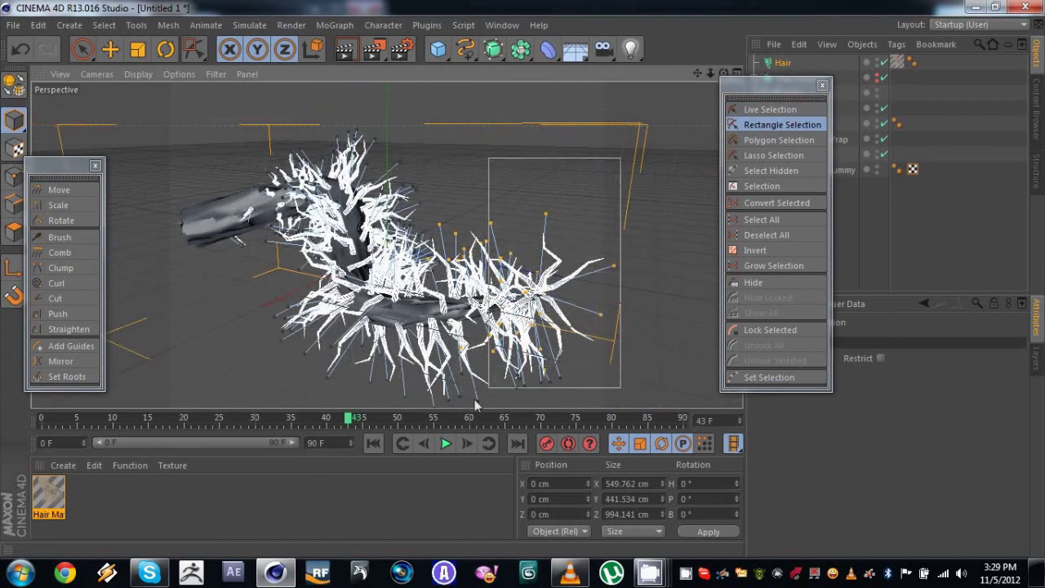
left_click_drag(564, 212, 533, 243, "alt")
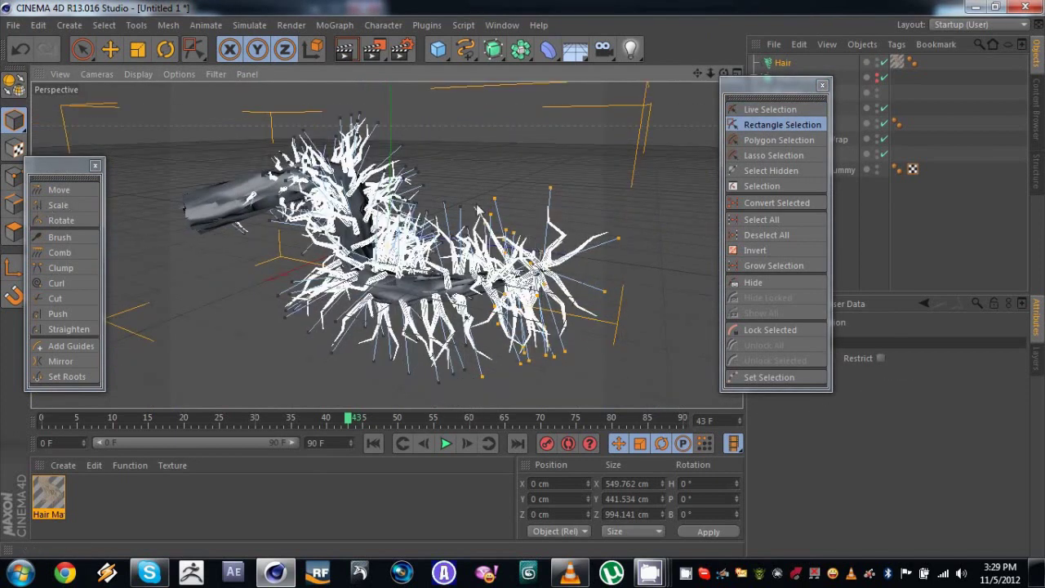
left_click(65, 207)
left_click_drag(523, 269, 577, 270)
Step: Delete the stray hair guides left under the base end of the branch and close the floating palettes
left_click_drag(406, 162, 394, 134, "alt")
right_click_drag(427, 158, 373, 177, "alt")
left_click_drag(372, 177, 524, 123, "alt")
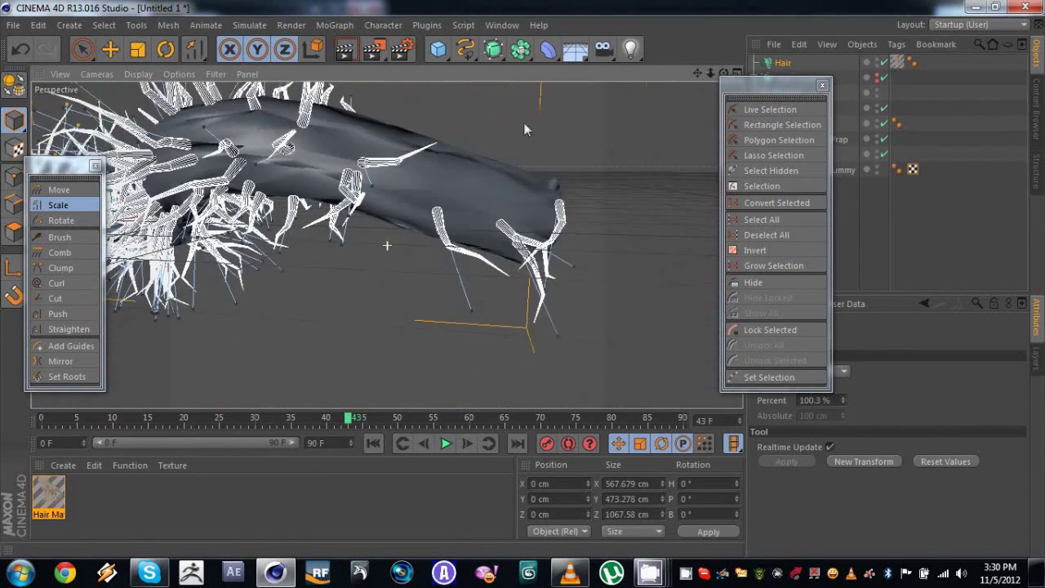
left_click(781, 124)
left_click_drag(436, 354, 623, 204)
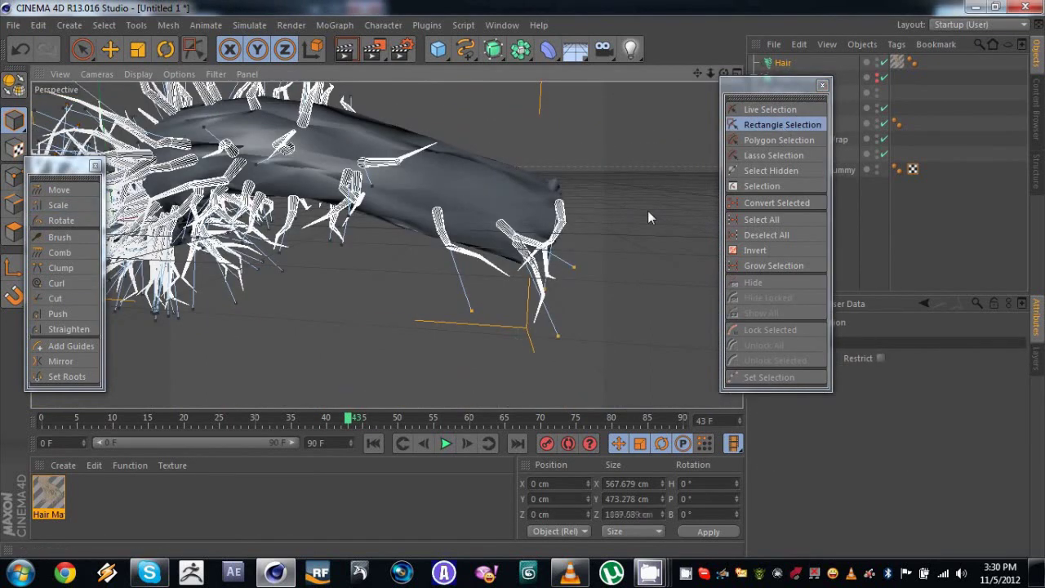
key("Delete")
left_click_drag(533, 160, 587, 208, "alt")
left_click_drag(387, 245, 688, 135, "alt")
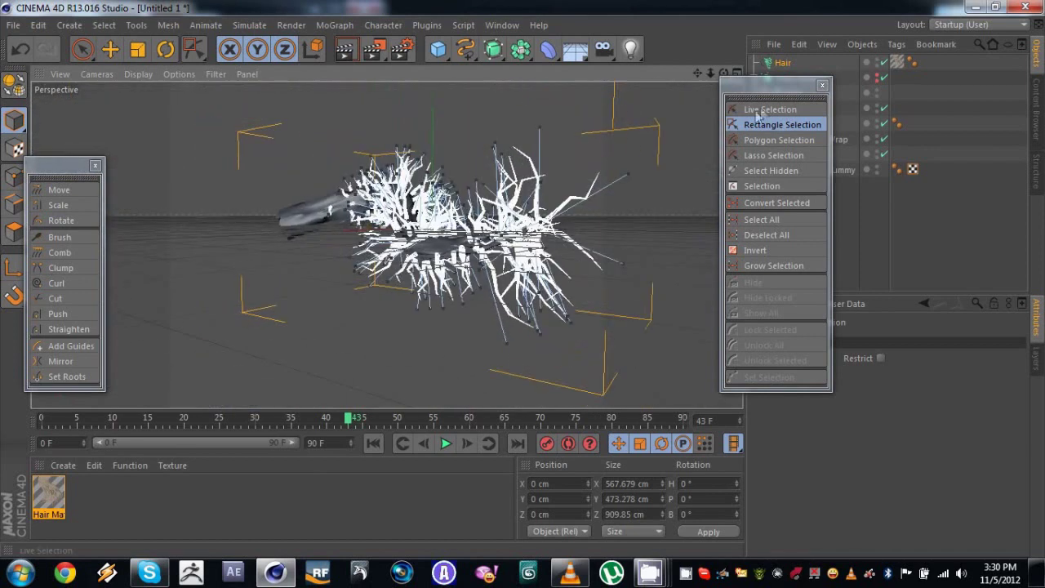
left_click(821, 86)
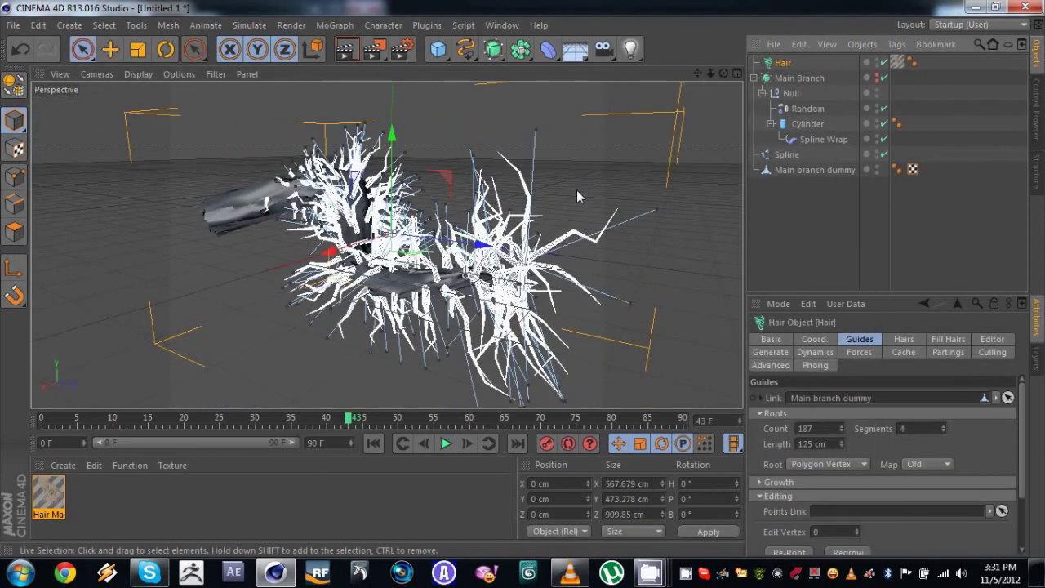
Step: Rename the Hair object as Small branches
double_click(783, 63)
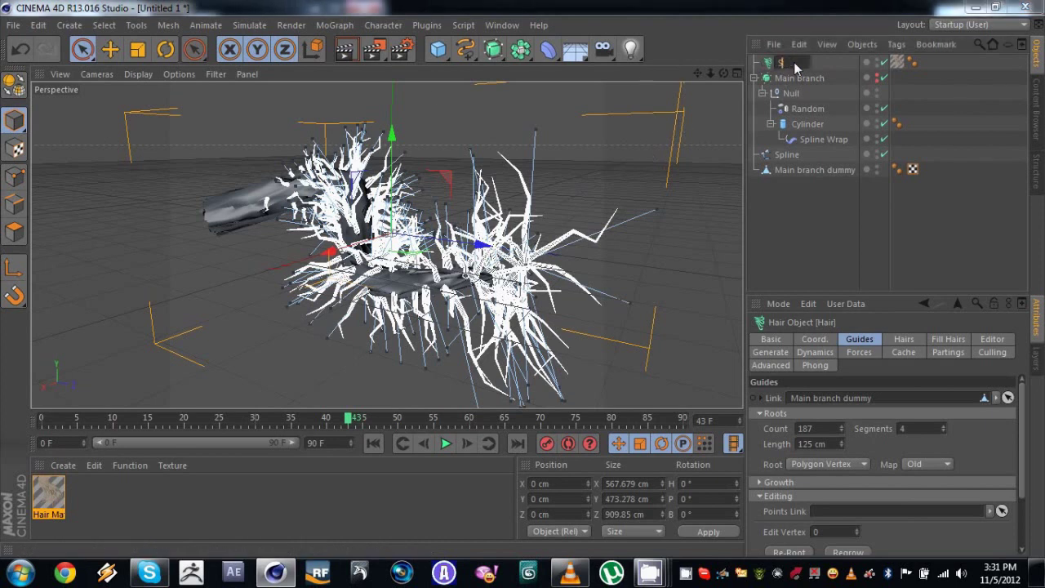
type("Small branches")
key("Return")
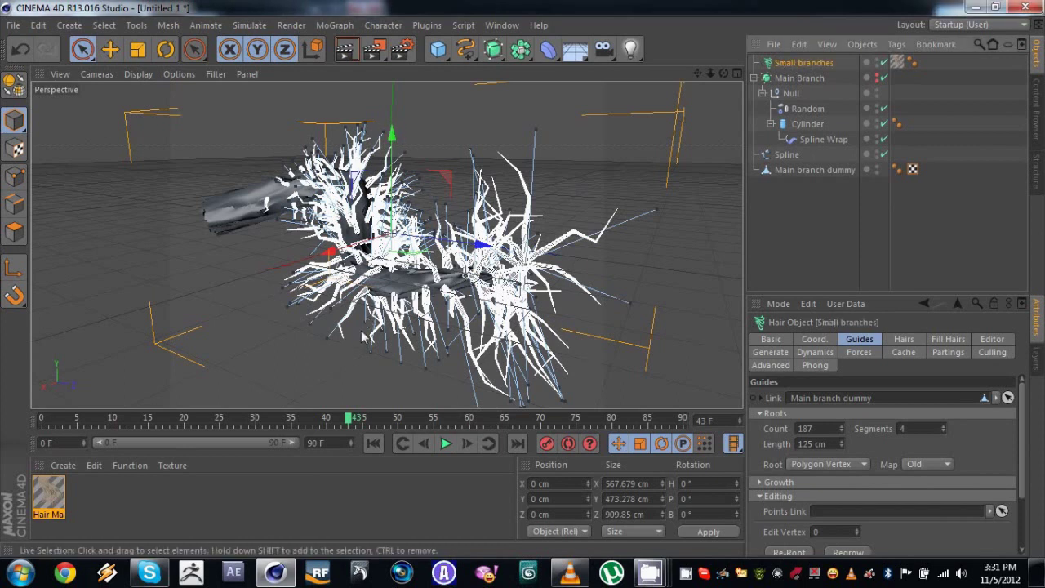
Step: Open the Hair Mat material and enable its Length channel
double_click(49, 494)
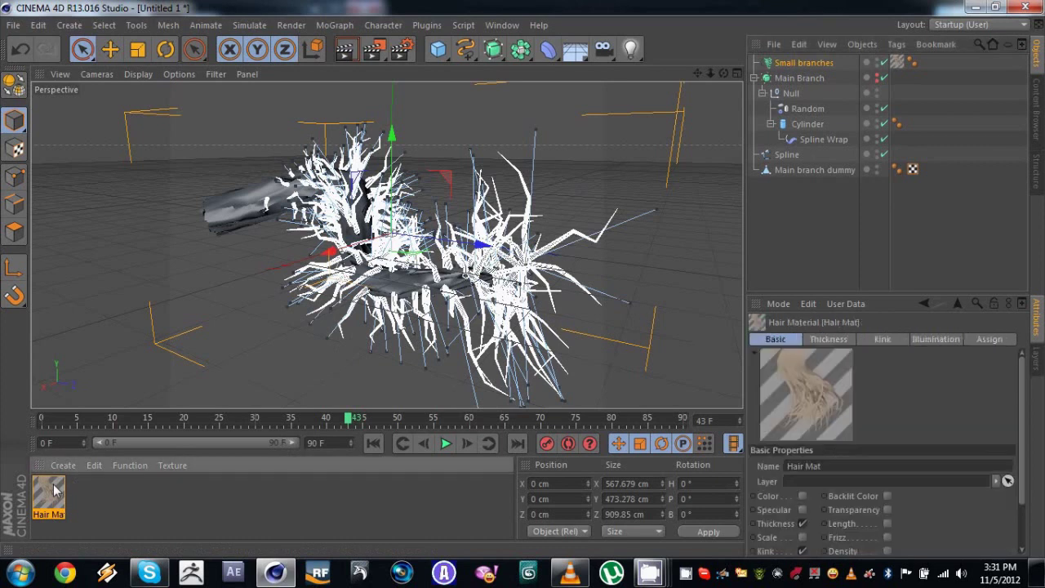
left_click_drag(356, 105, 783, 96)
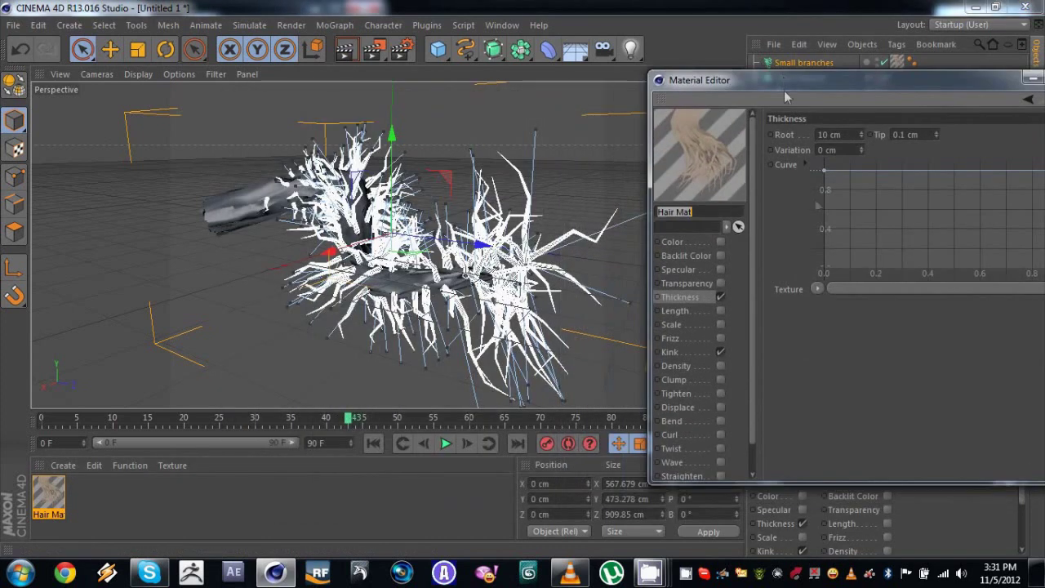
left_click(675, 311)
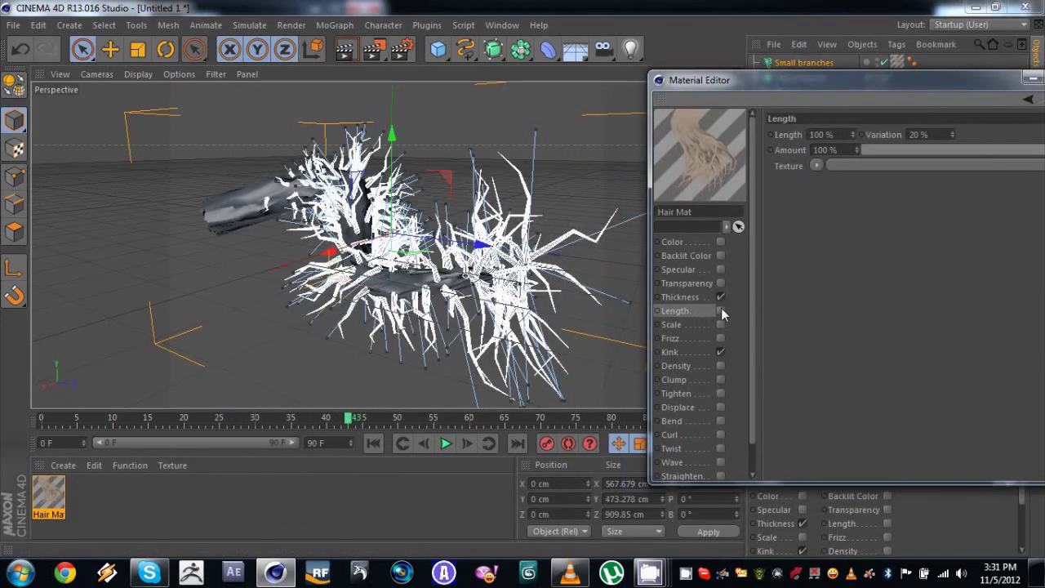
left_click(720, 311)
Step: Make the Main Branch object visible again and hide the Main branch dummy
left_click_drag(350, 423, 255, 423)
left_click_drag(735, 80, 713, 292)
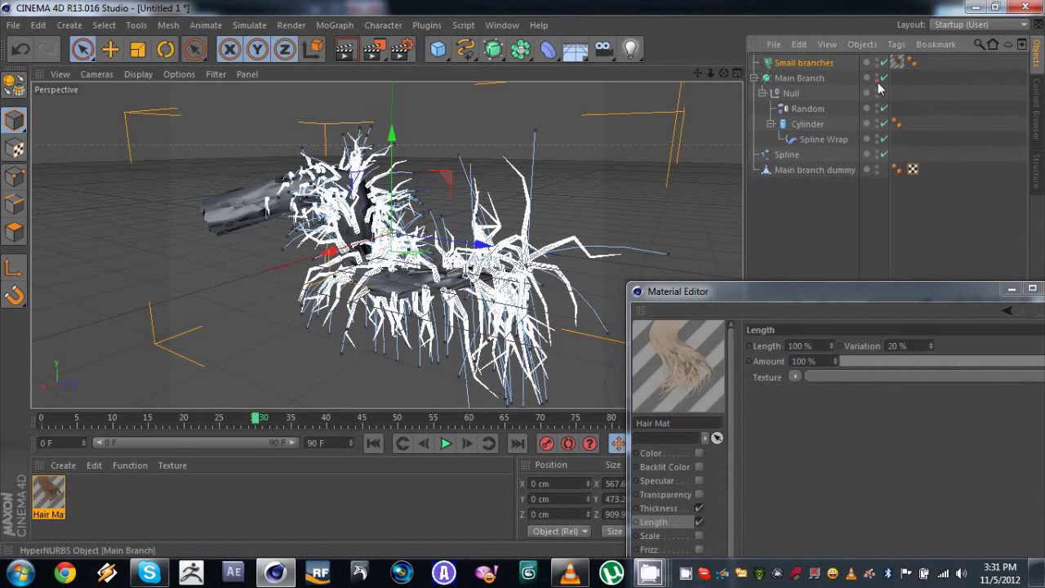
left_click(877, 166)
Step: Keyframe the Hair Mat's Length at 0% on frame 40
left_click_drag(263, 428, 331, 425)
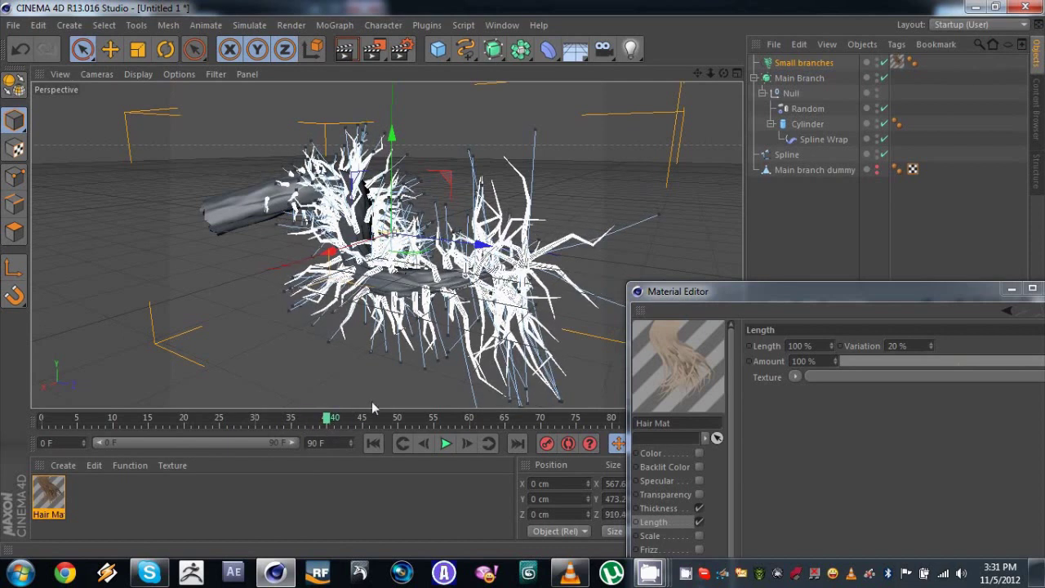
mouse_move(331, 426)
left_mouse_down()
mouse_move(267, 422)
mouse_move(327, 423)
left_mouse_up()
left_click_drag(744, 292, 711, 48)
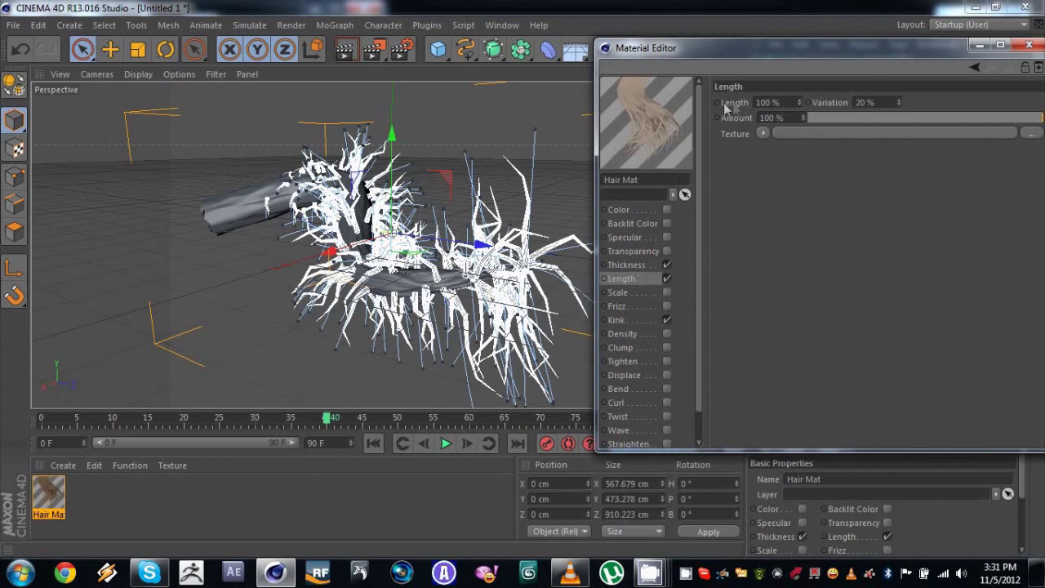
left_click_drag(785, 102, 676, 103)
key("BackSpace")
type("0")
key("Return")
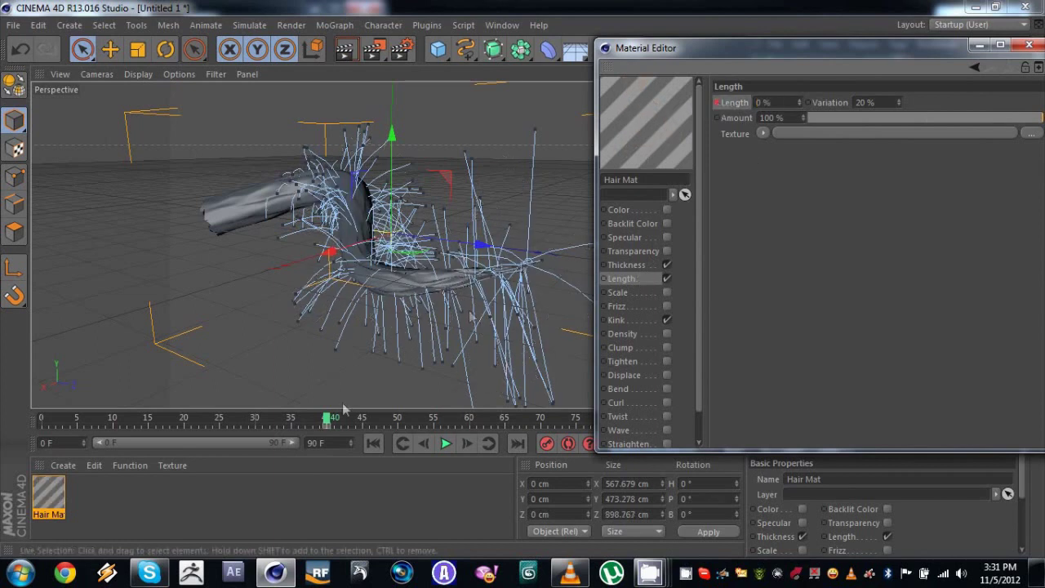
Step: Keyframe the Hair Mat's Length at 100% on frame 55
left_click_drag(329, 418, 432, 419)
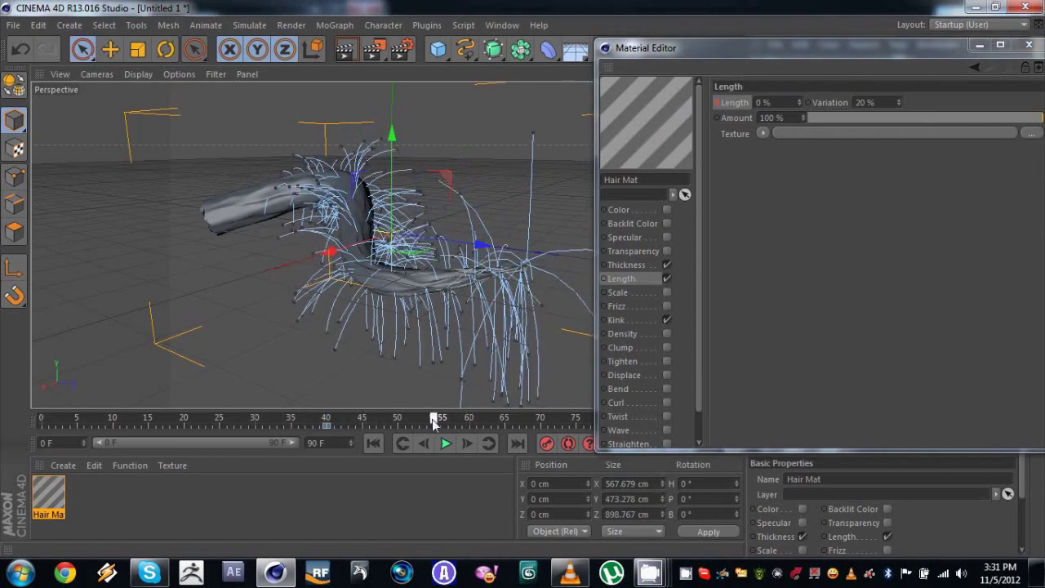
left_click_drag(779, 102, 680, 111)
type("100")
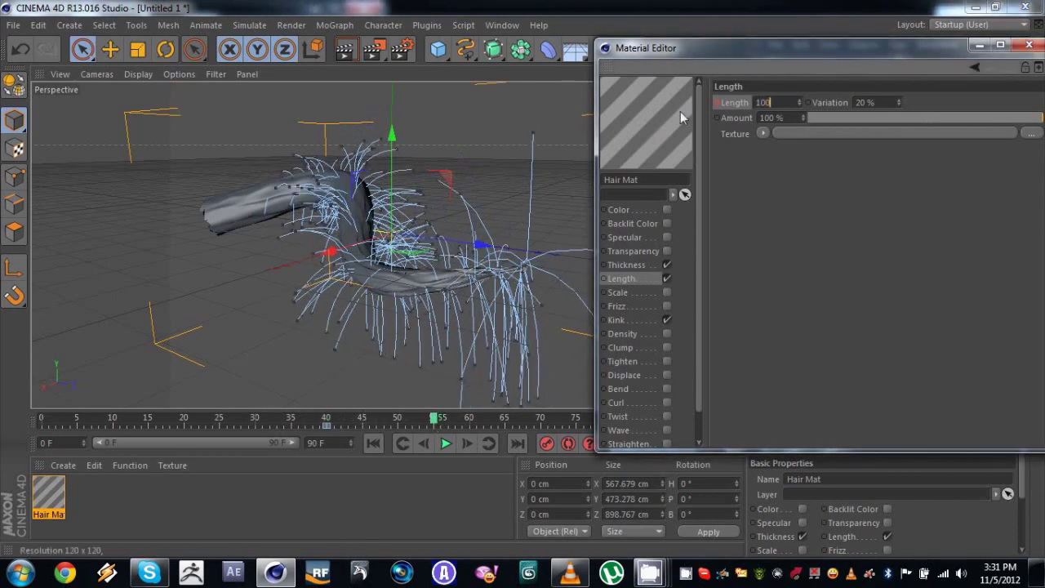
key("Return")
left_click(716, 102, "ctrl")
Step: Put the material editor aside, play the animation and examine how the branch and its twigs grow
left_click_drag(432, 420, 292, 419)
left_click(300, 367)
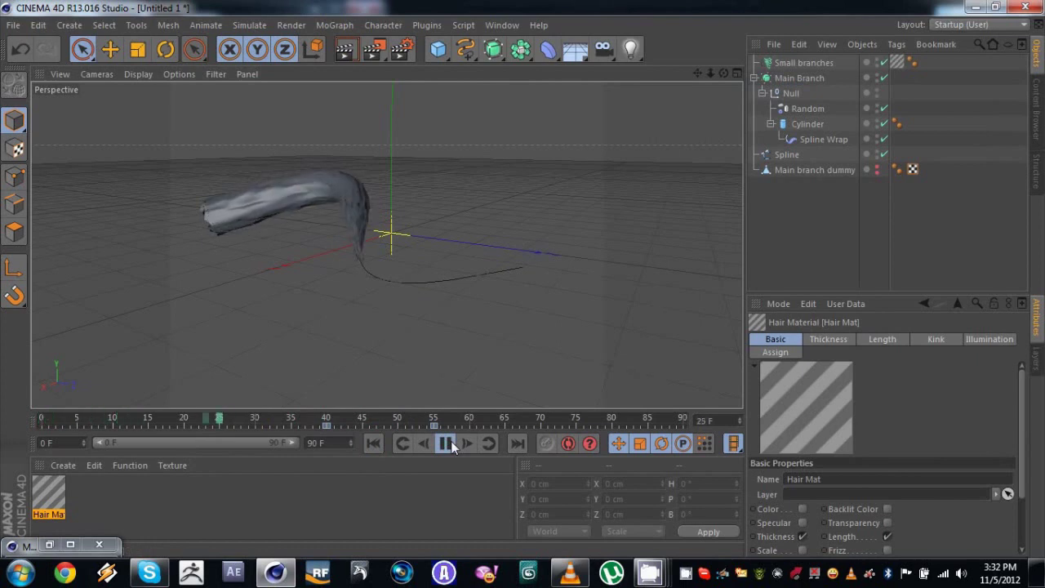
left_click_drag(444, 336, 432, 275, "alt")
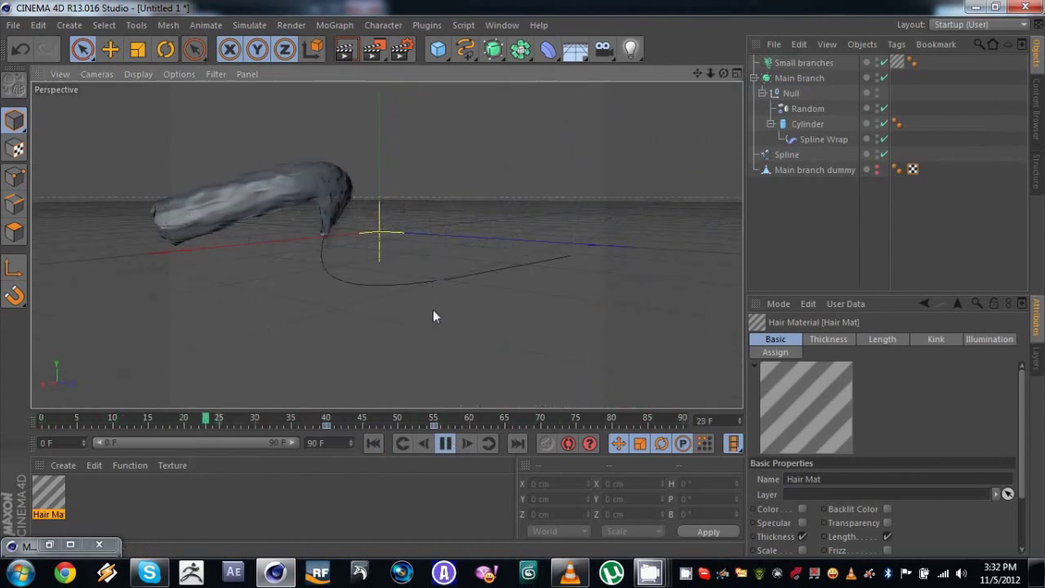
Step: Stop the playback on frame 50, minimize the material editor and inspect the partly grown twigs from another angle
left_click_drag(416, 312, 393, 291, "alt")
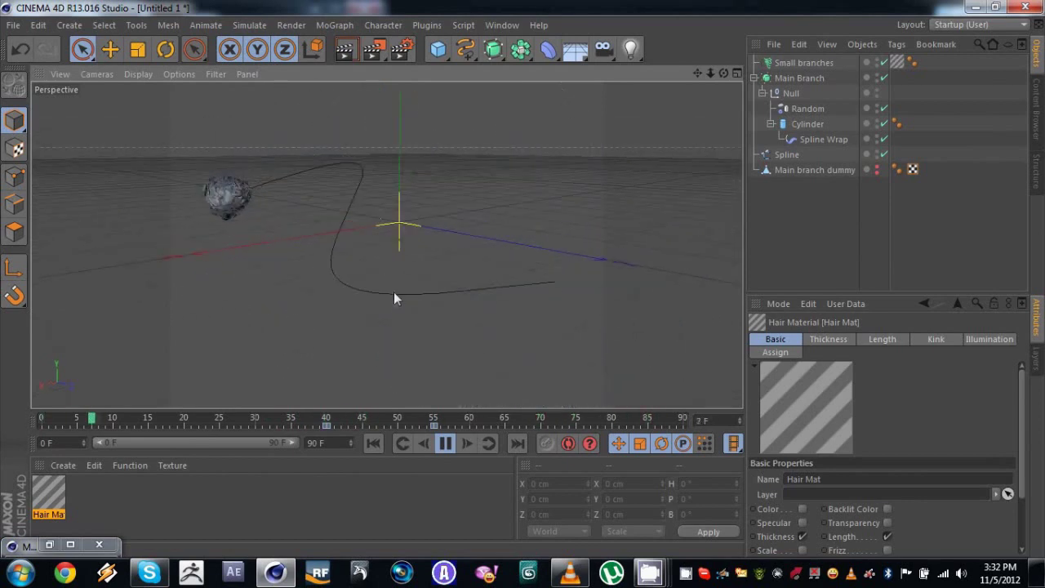
left_click(445, 442)
left_click(70, 545)
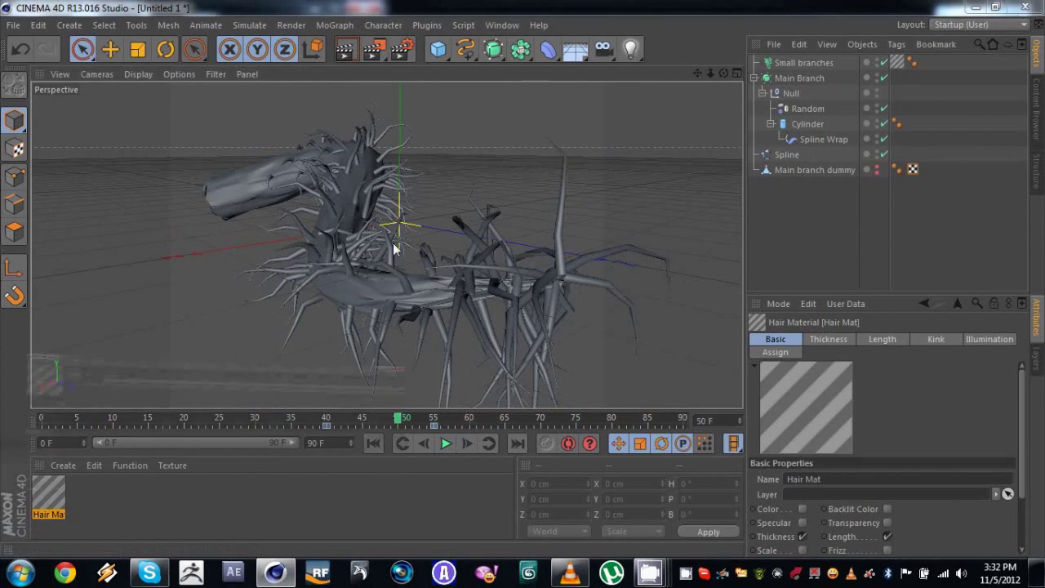
left_click_drag(345, 11, 637, 202)
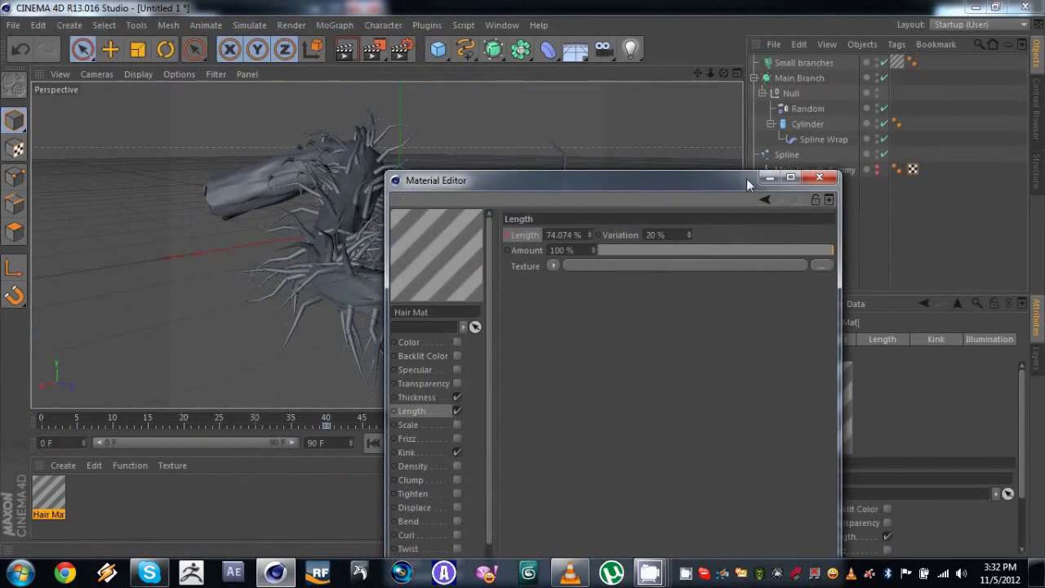
left_click(771, 177)
left_click_drag(441, 155, 585, 192, "alt")
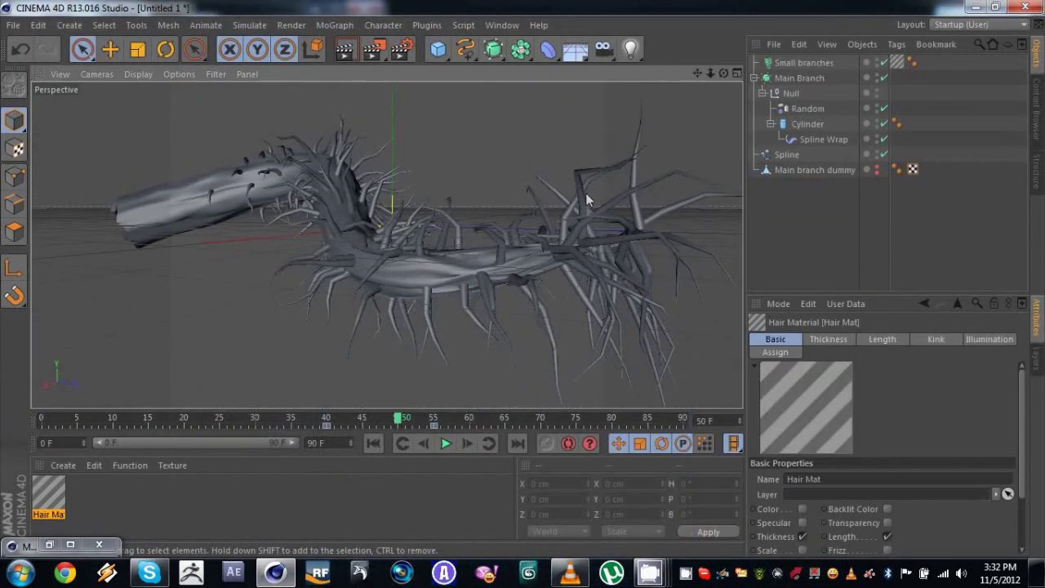
Step: Duplicate the Small branches hair object and rename the copy Small branches dummy
left_click(808, 61)
left_click_drag(566, 142, 477, 157, "alt")
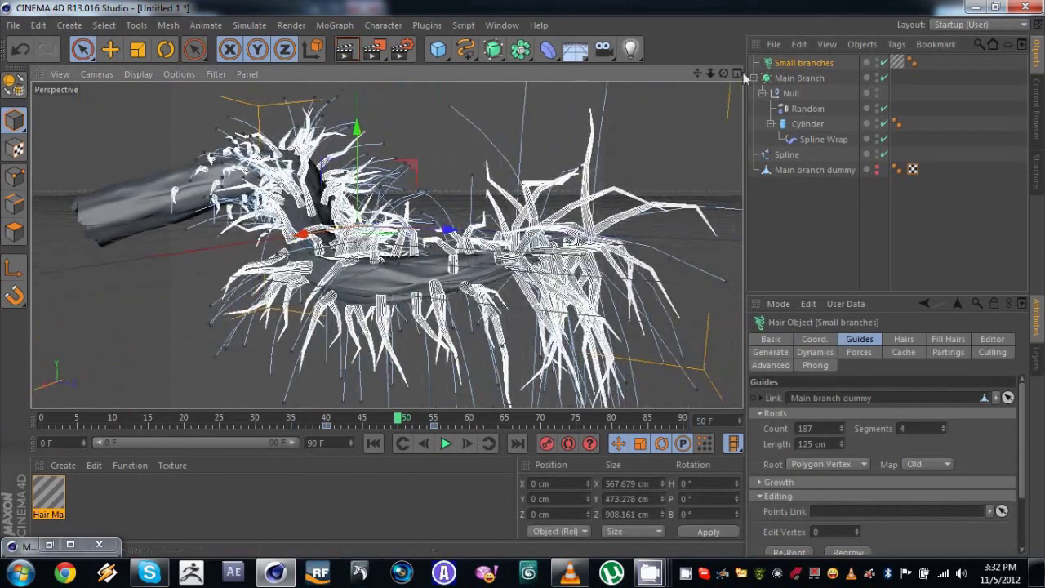
left_click_drag(796, 63, 805, 82, "ctrl")
double_click(805, 76)
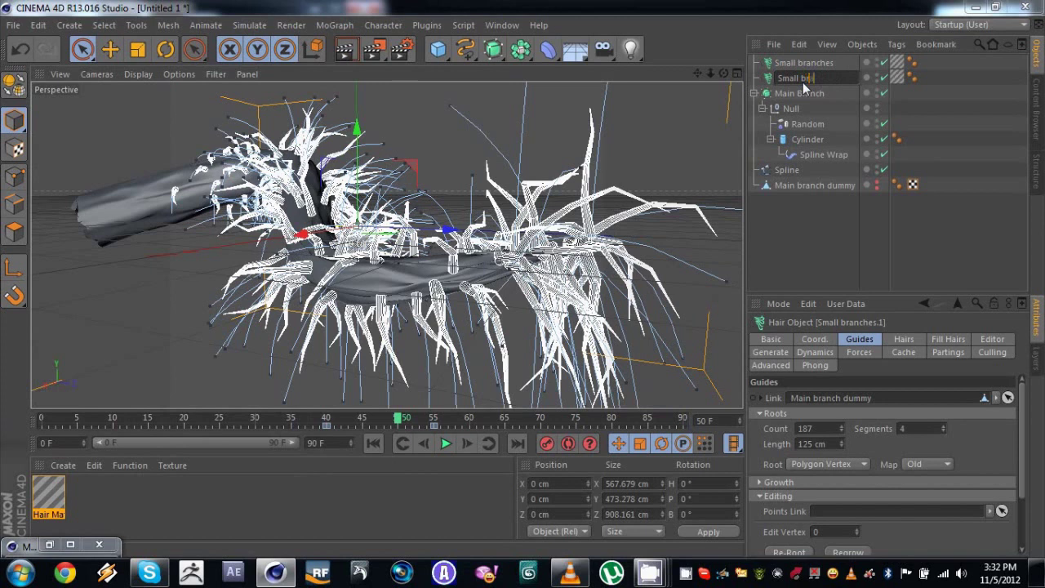
type("branches dummy")
key("Return")
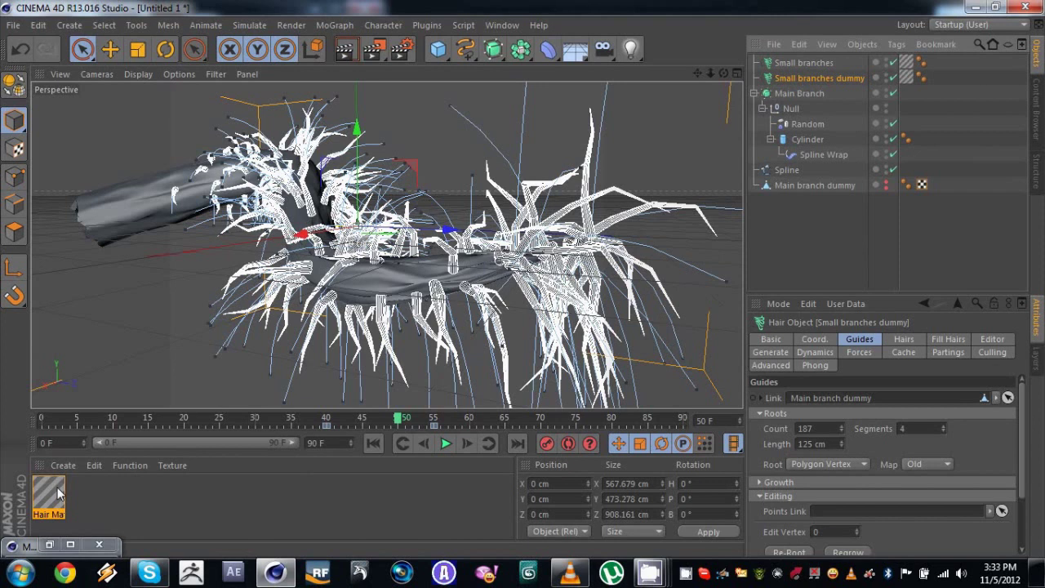
Step: Duplicate the Hair Mat material and rename the copy SMall branch dummy
left_click_drag(46, 503, 116, 488, "ctrl")
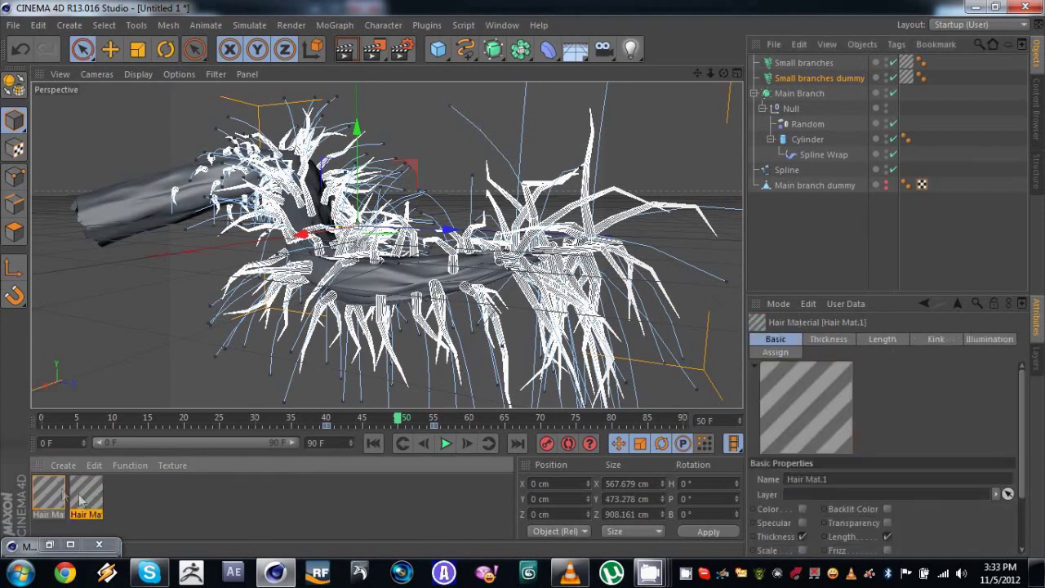
double_click(84, 498)
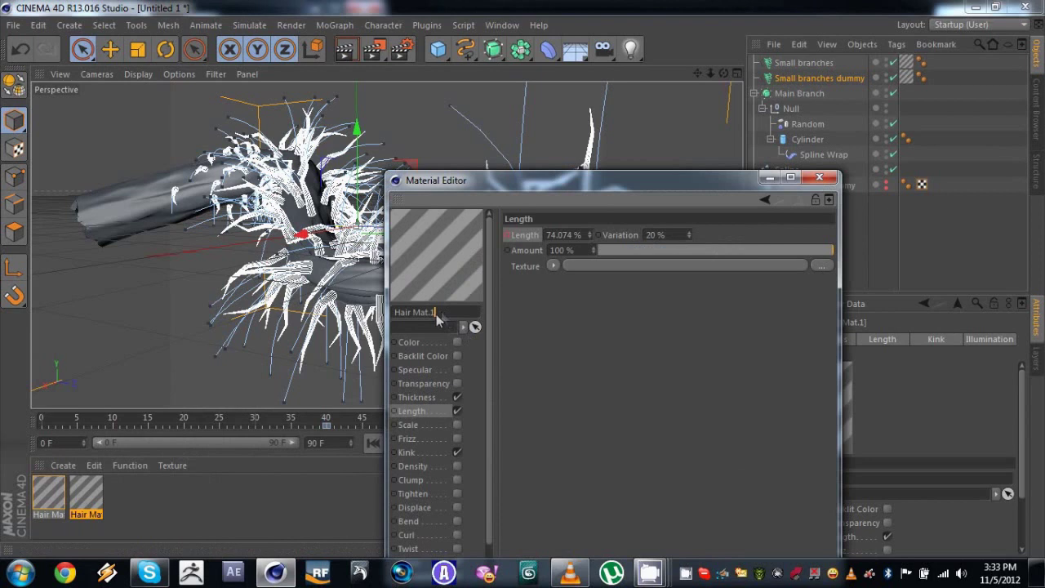
key("BackSpace")
key("BackSpace")
key("BackSpace")
key("BackSpace")
type("SMall branch dummy")
key("Return")
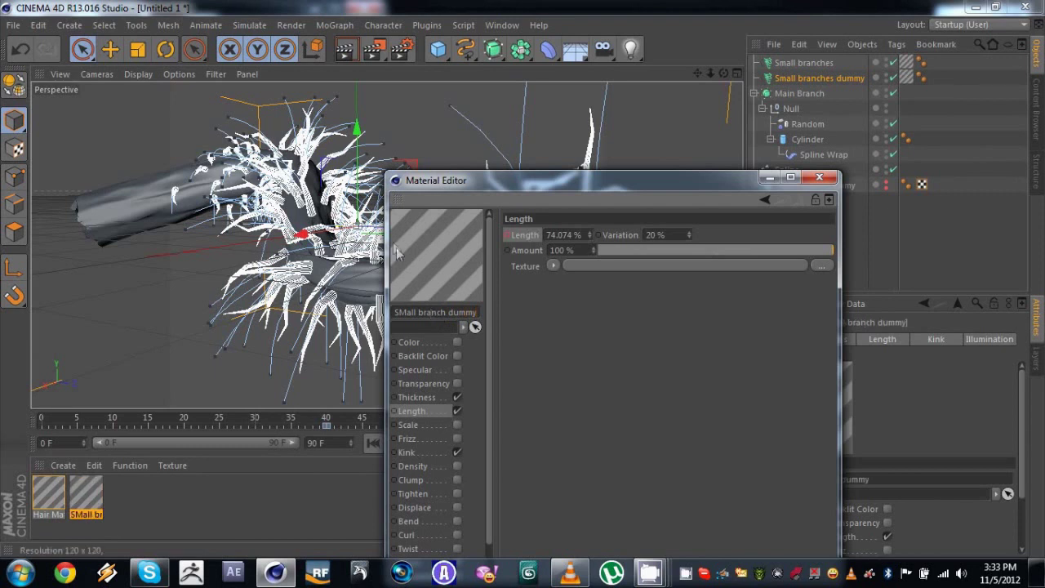
Step: Disable Length in the SMall branch dummy material, delete its Length animation track and close the material editor
left_click_drag(419, 186, 647, 83)
left_click(682, 304)
right_click(746, 130)
mouse_move(782, 146)
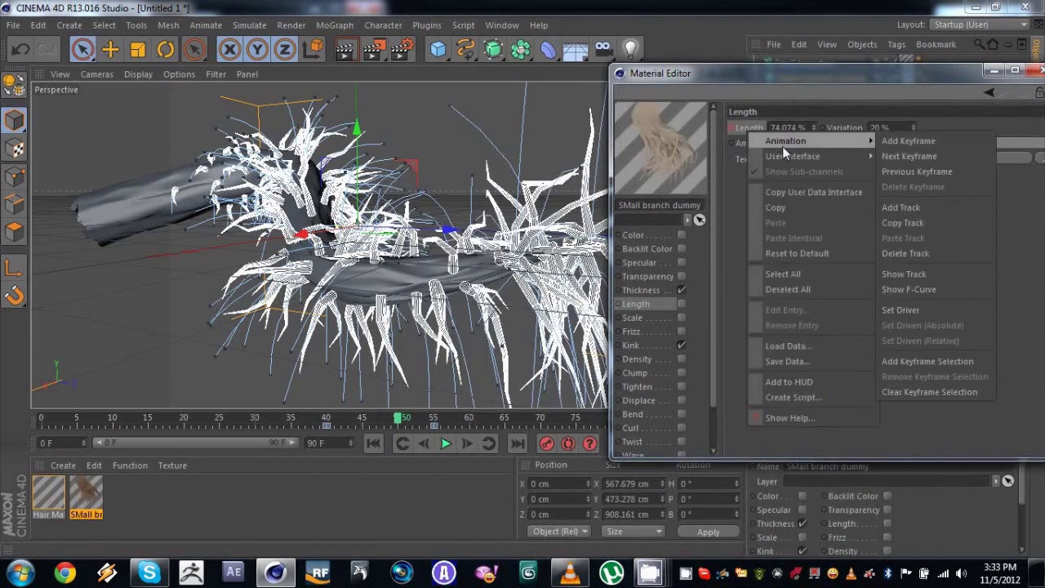
right_click(746, 127)
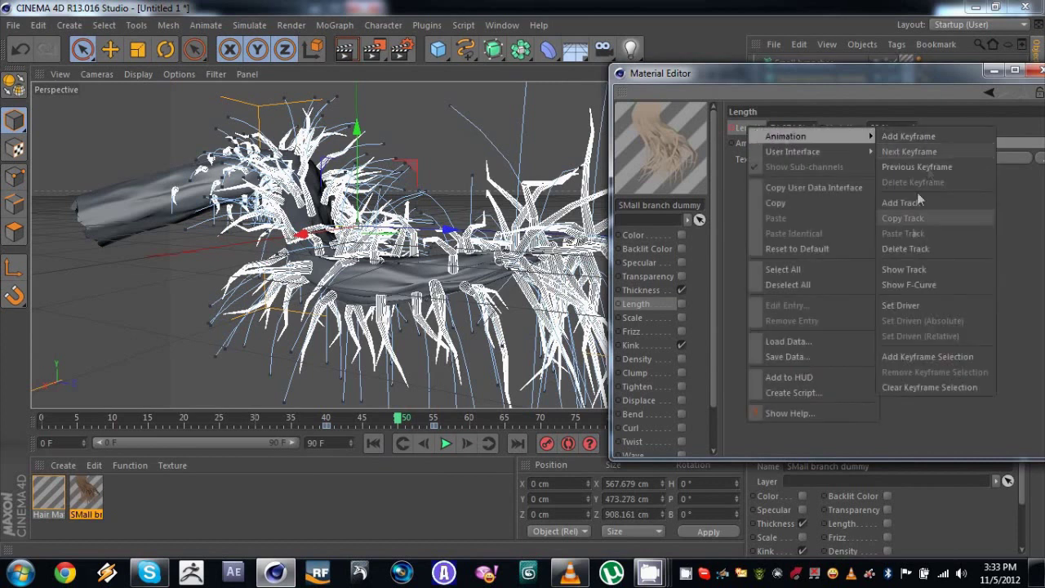
left_click(913, 251)
left_click_drag(748, 79, 516, 96)
left_click(815, 89)
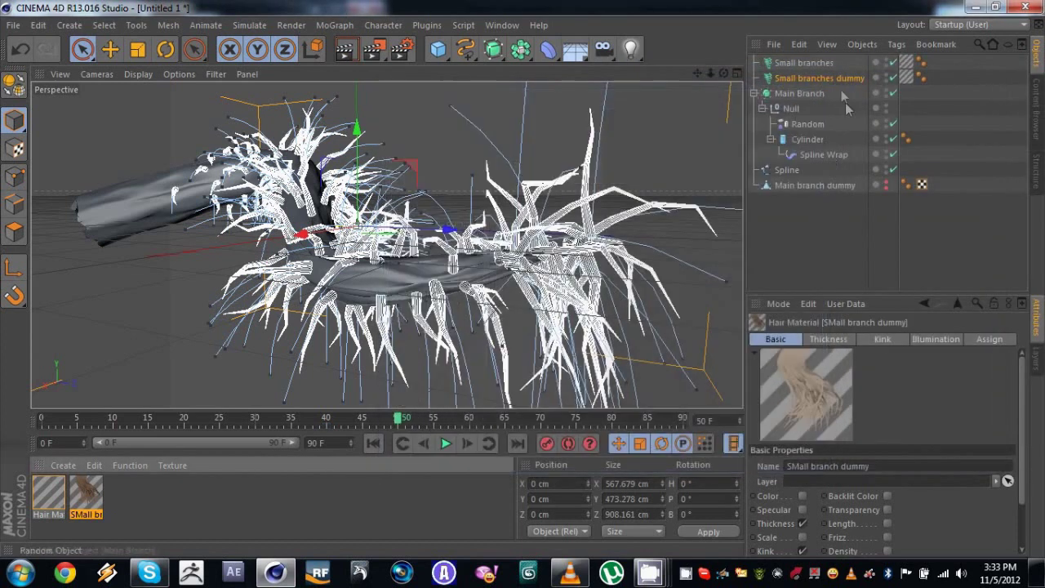
Step: Assign the SMall branch dummy material to Small branches dummy, and hide that dummy while keeping Small branches visible
left_click_drag(400, 418, 440, 416)
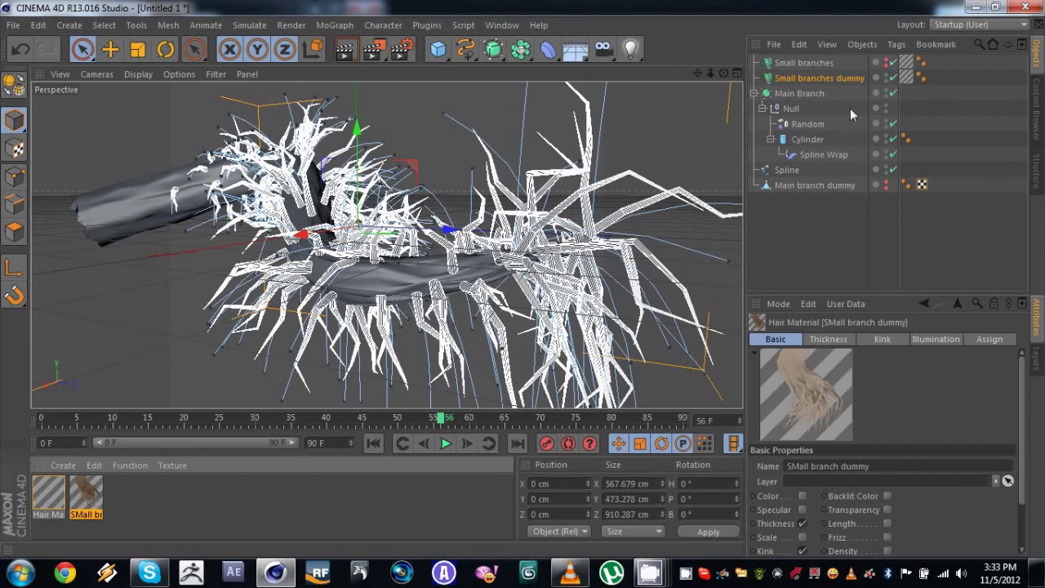
left_click(664, 94)
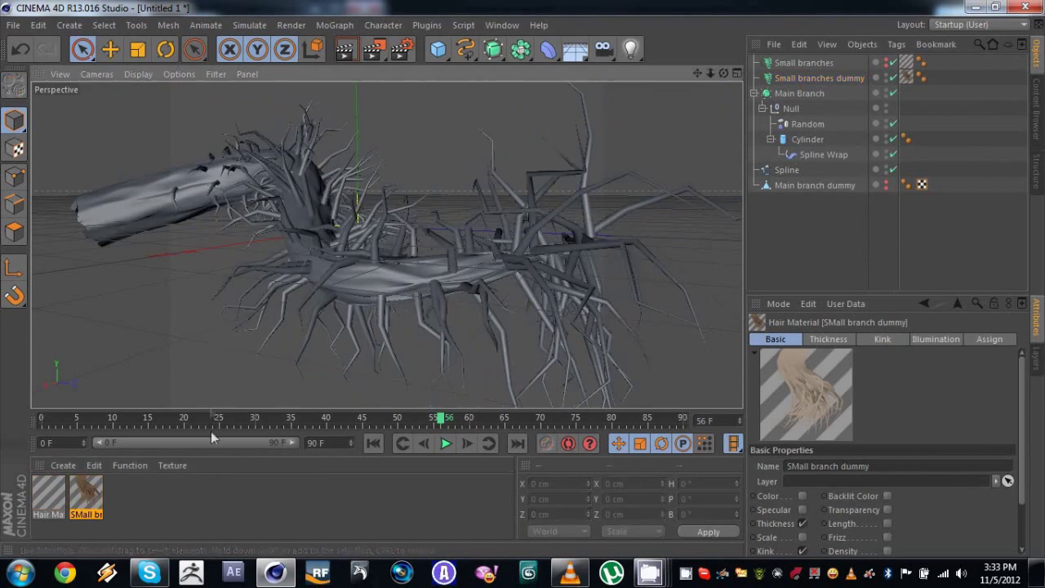
left_click_drag(219, 423, 433, 420)
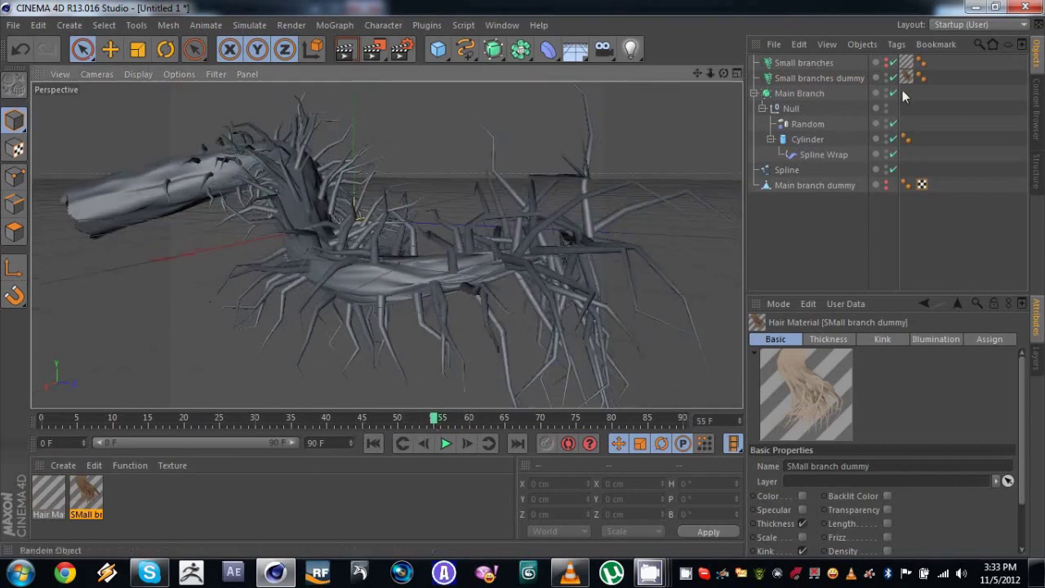
left_click(886, 75)
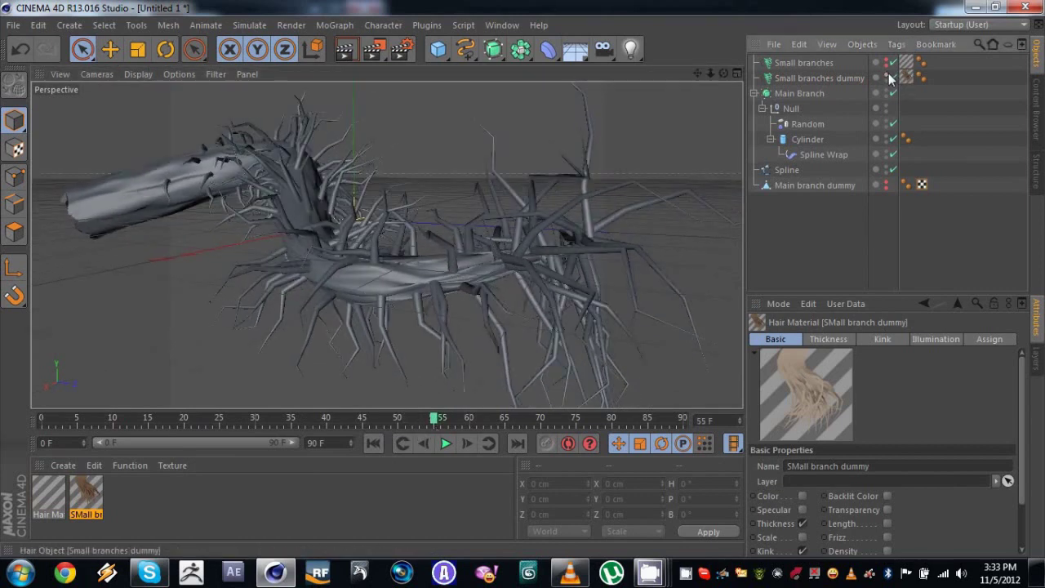
left_click(886, 61)
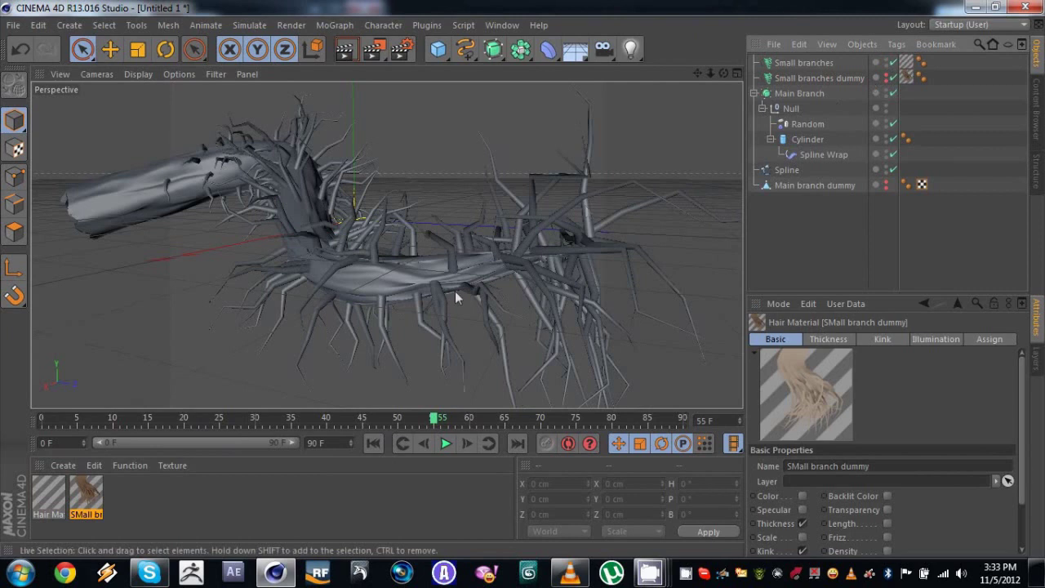
Step: Play the animation to check the twig growth and park the timeline on frame 58
left_click_drag(340, 422, 270, 421)
left_click(454, 444)
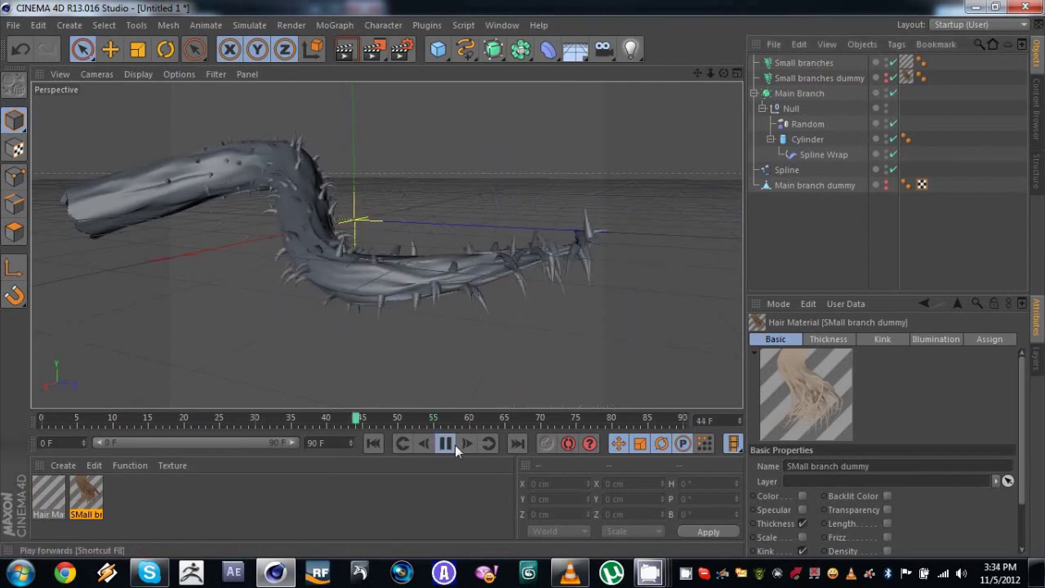
left_click(452, 440)
left_click_drag(415, 422, 457, 402)
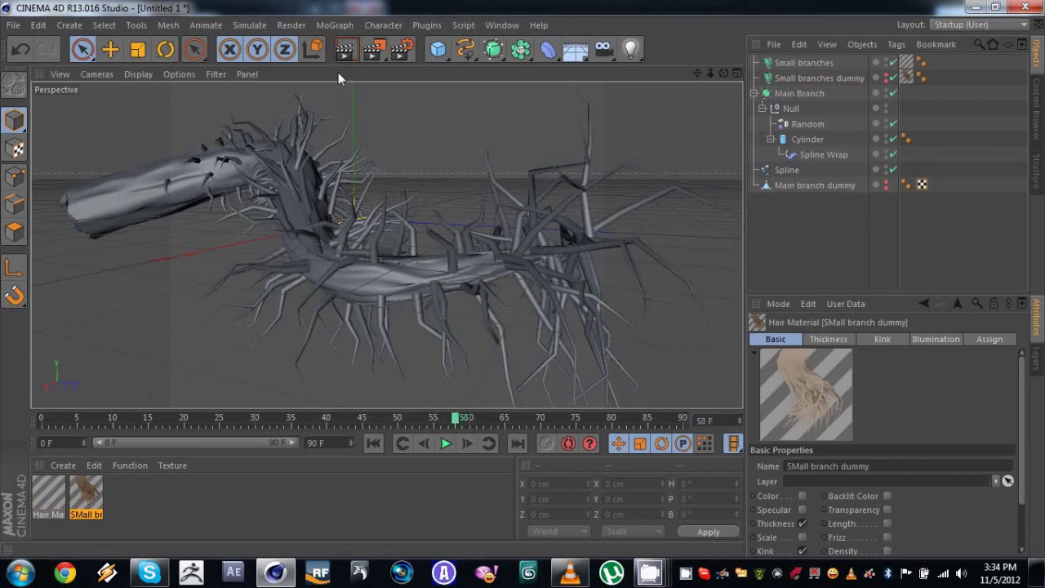
Step: Add a new Hair object and rename it Leaves
left_click(294, 26)
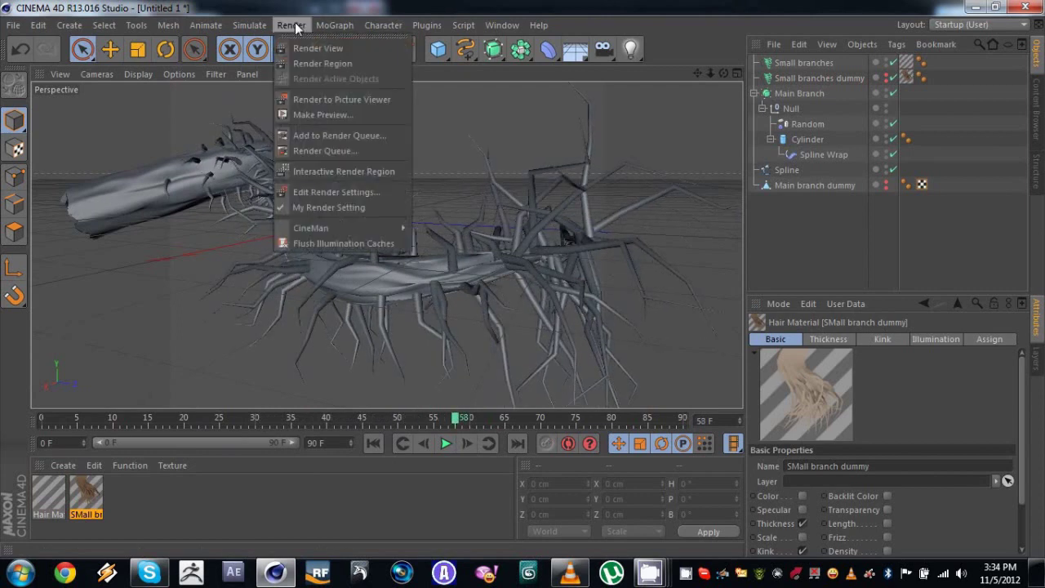
mouse_move(285, 120)
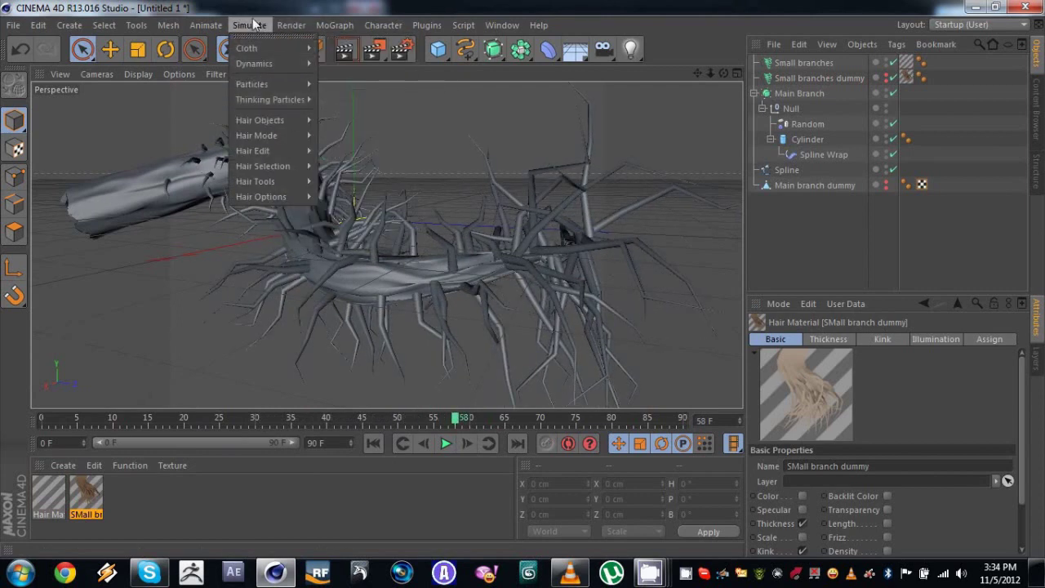
left_click(337, 126)
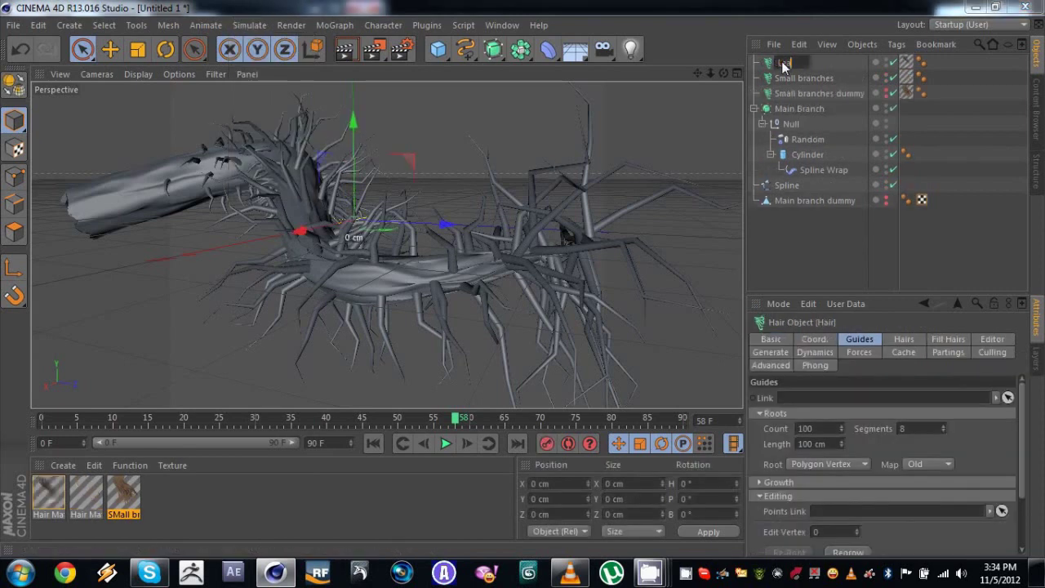
type("aves")
key("Return")
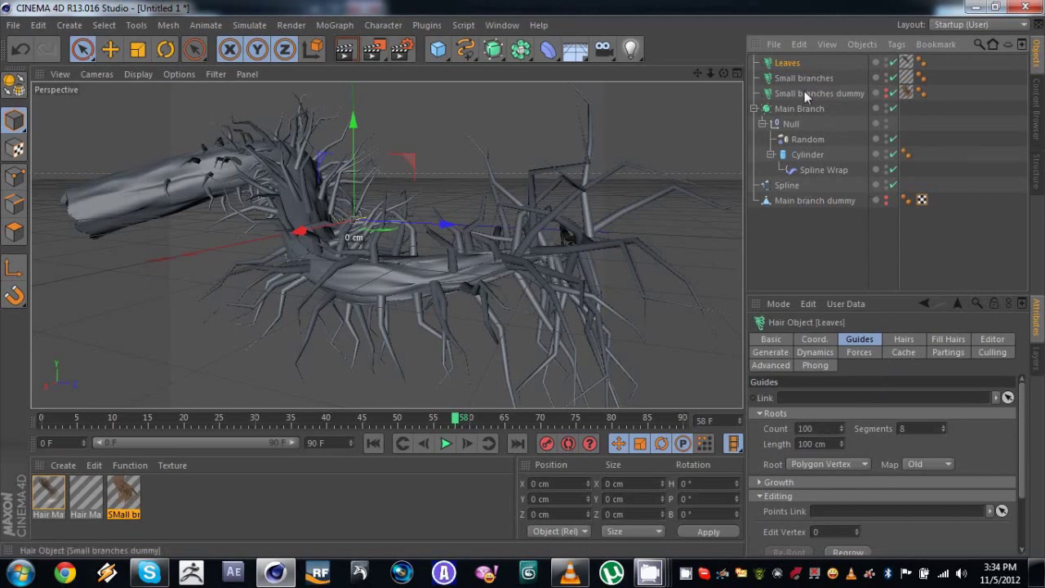
Step: Link the guides of the Leaves hair object to Small branches dummy
left_click_drag(839, 387, 831, 398)
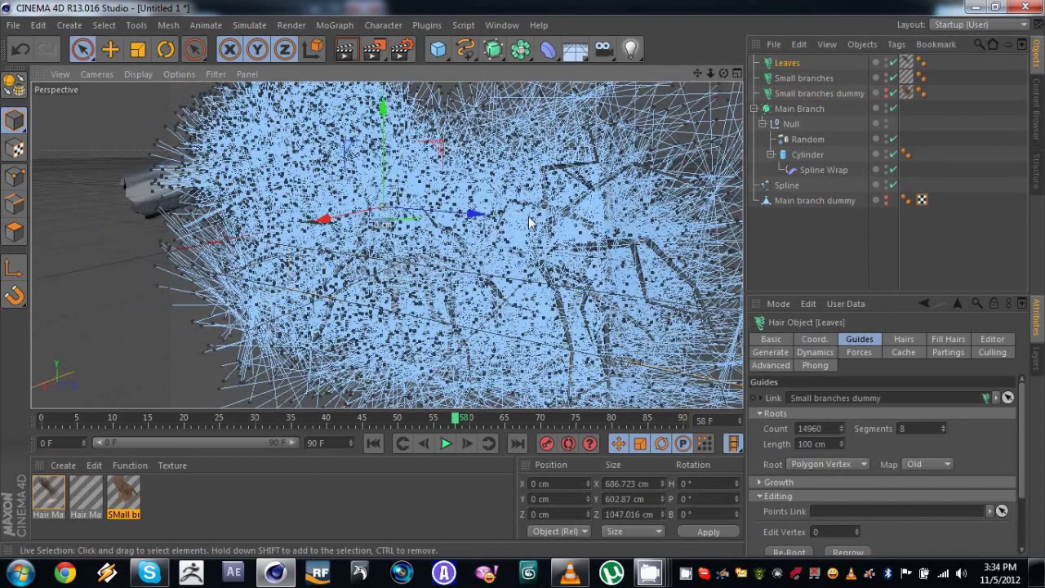
scroll(529, 223, "down", 2)
middle_click_drag(486, 228, 462, 236, "alt")
left_click_drag(429, 241, 505, 237, "alt")
Step: Try a guide count of 500 for Leaves and settle on 800
left_click(831, 429)
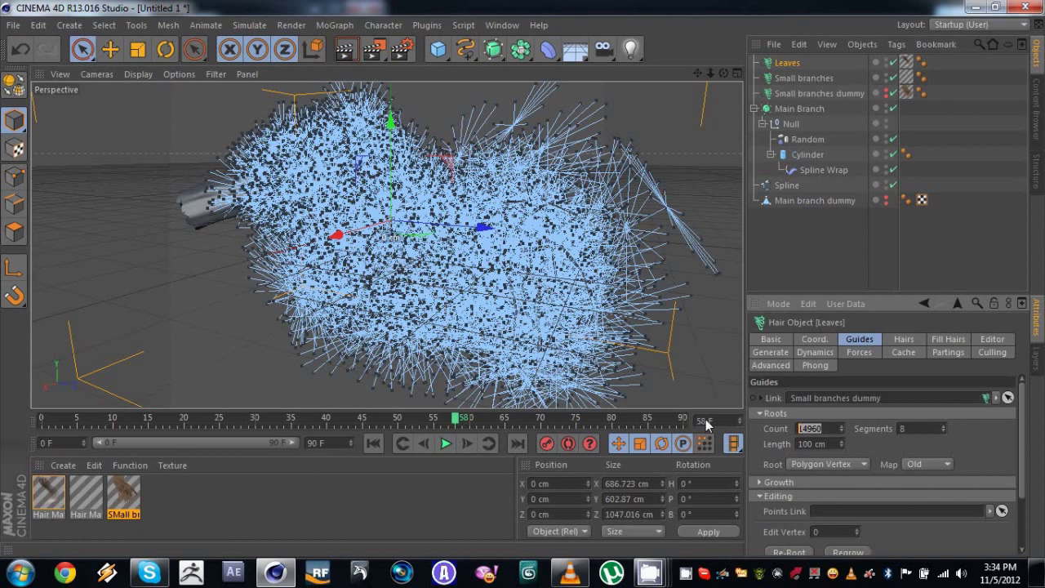
type("500")
key("Return")
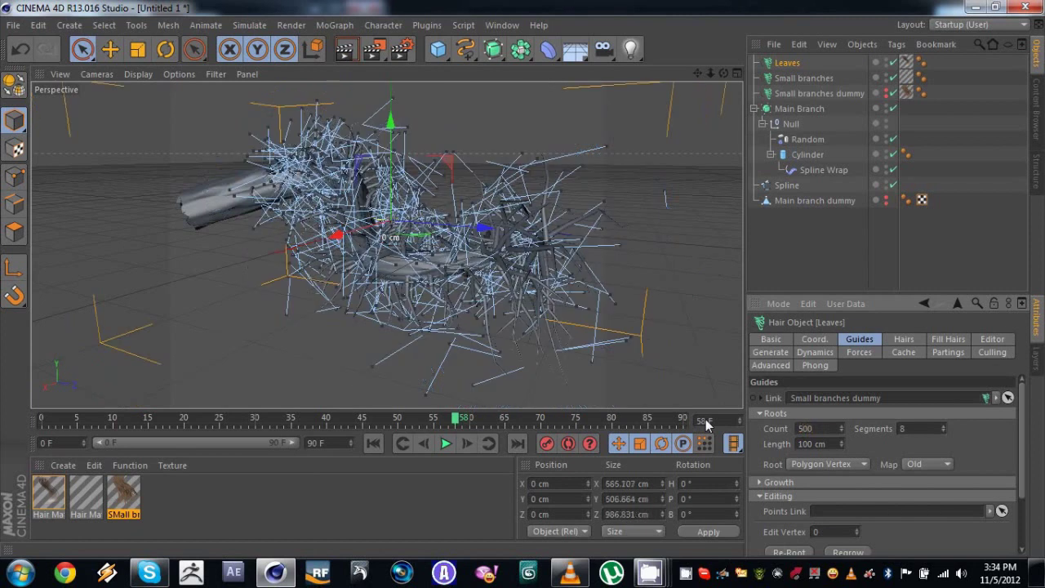
left_click_drag(439, 153, 439, 153, "alt")
left_click_drag(827, 425, 747, 425)
type("800")
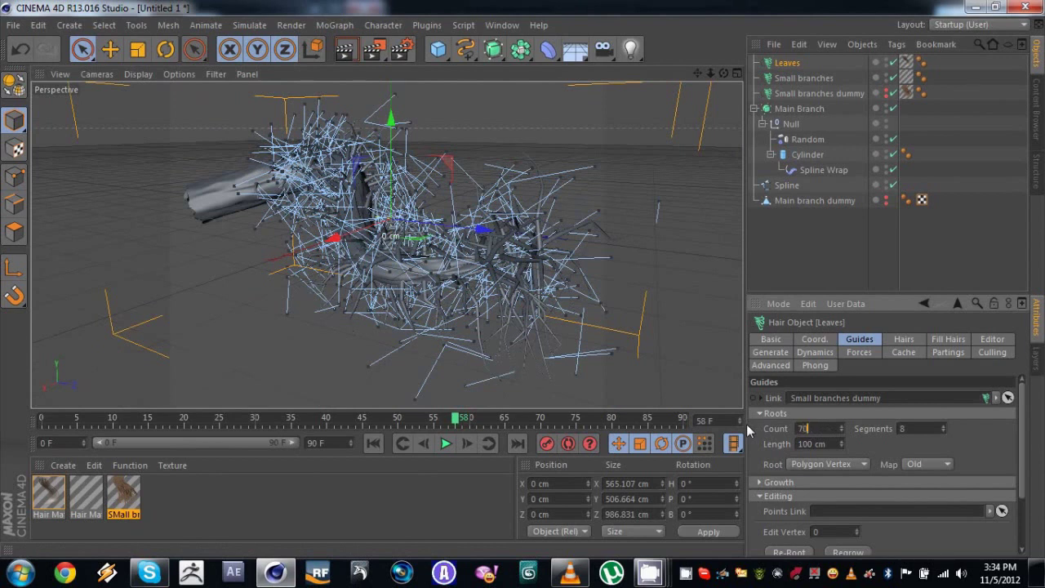
key("Return")
Step: Set the Leaves guides to 5 segments
left_click_drag(466, 345, 473, 235, "alt")
left_click_drag(923, 424, 859, 422)
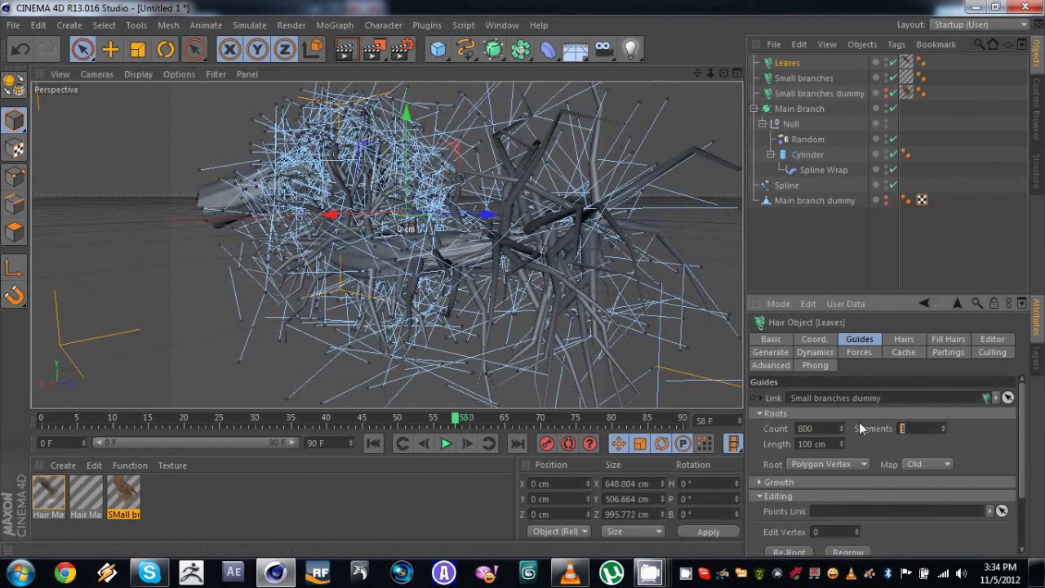
type("5")
left_click_drag(481, 314, 506, 282, "alt")
Step: Shorten the Leaves guides, trying a length of 25 cm and settling on 35 cm
left_click(822, 444)
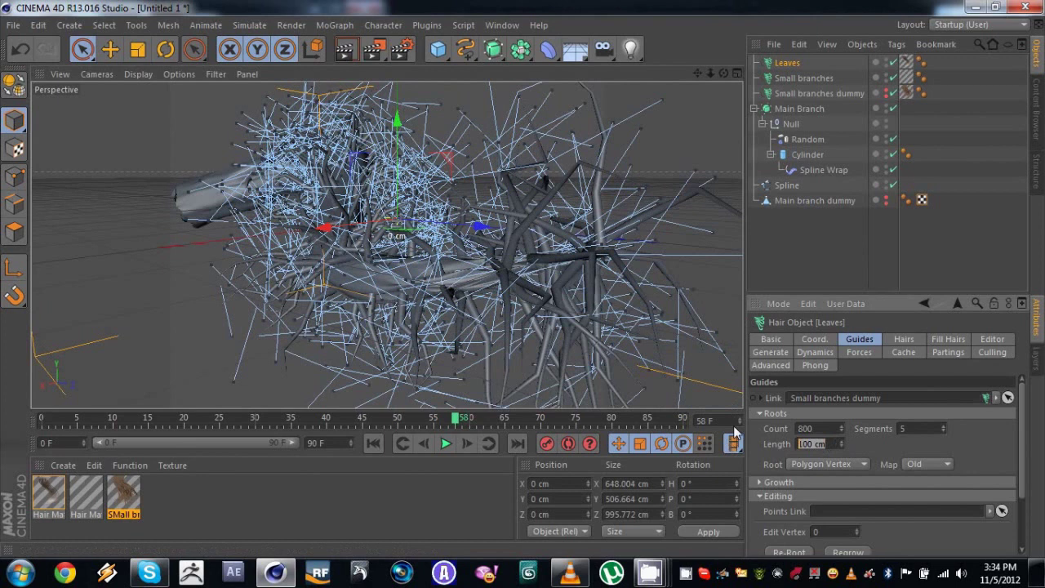
type("25")
key("Return")
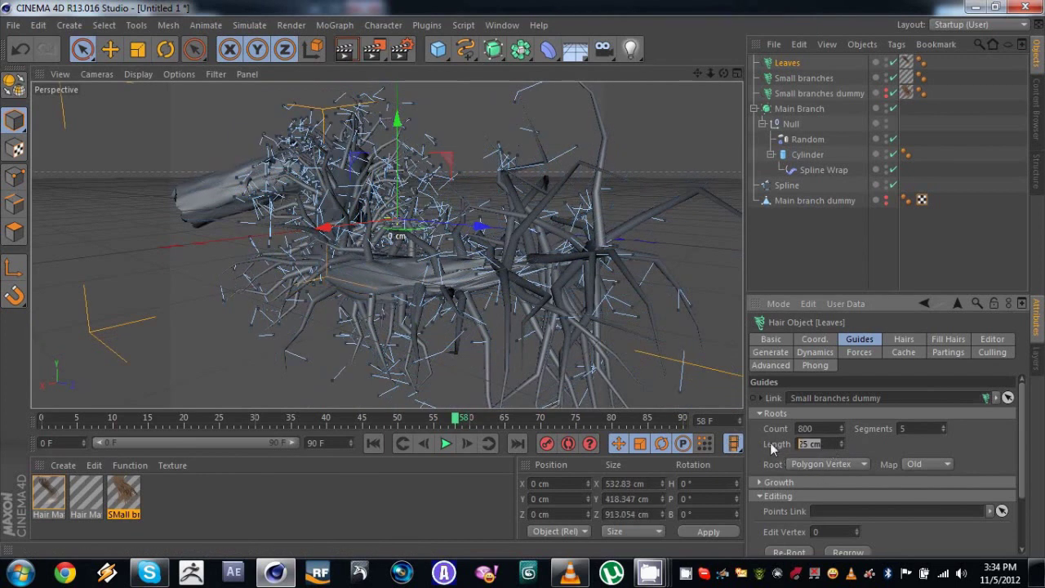
key("Return")
left_click_drag(422, 276, 522, 326, "alt")
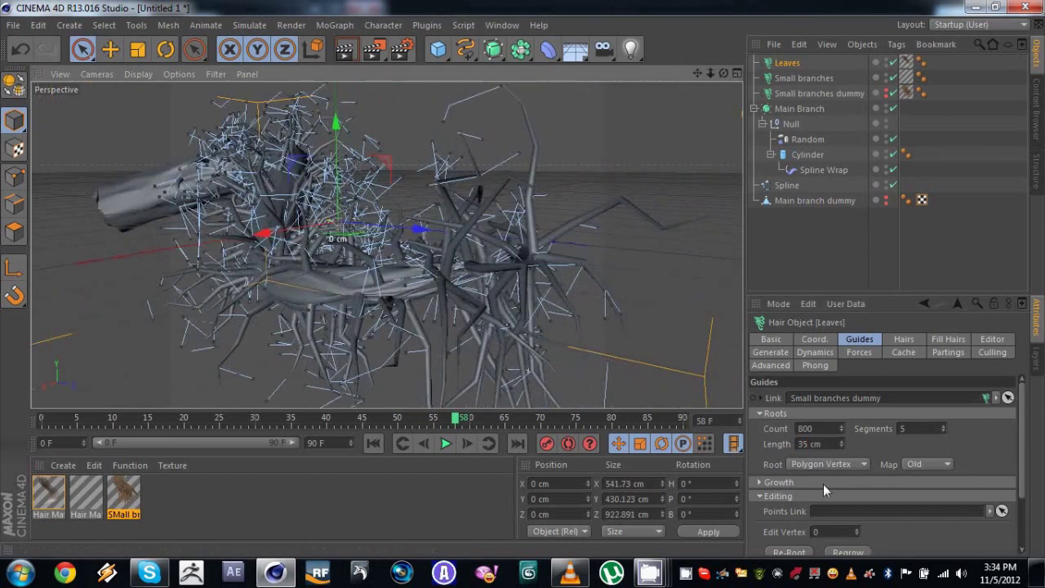
left_click_drag(335, 304, 364, 315, "alt")
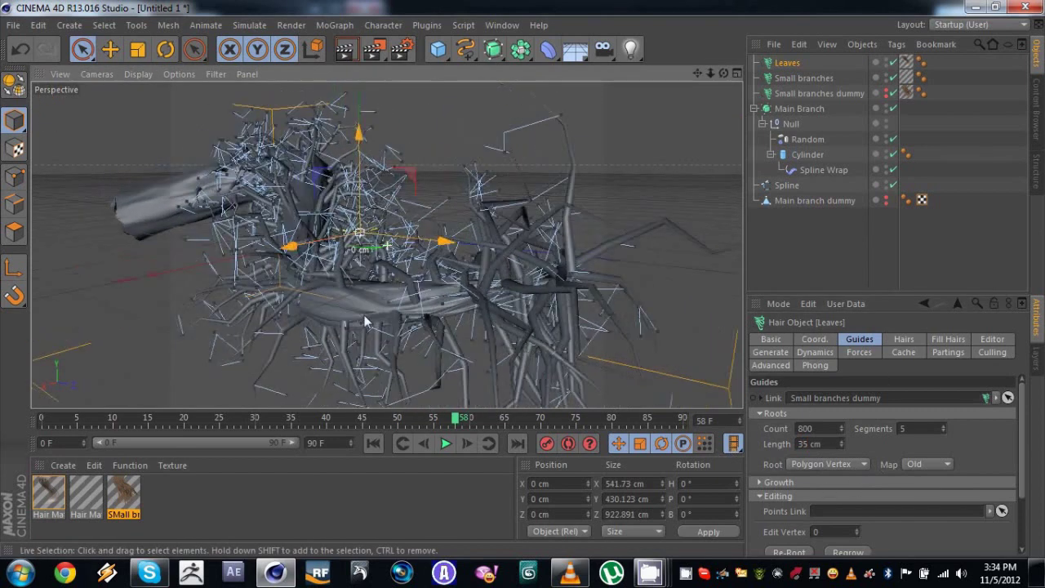
Step: Set the hair root placement of the Leaves hair object to As Guides
left_click(905, 339)
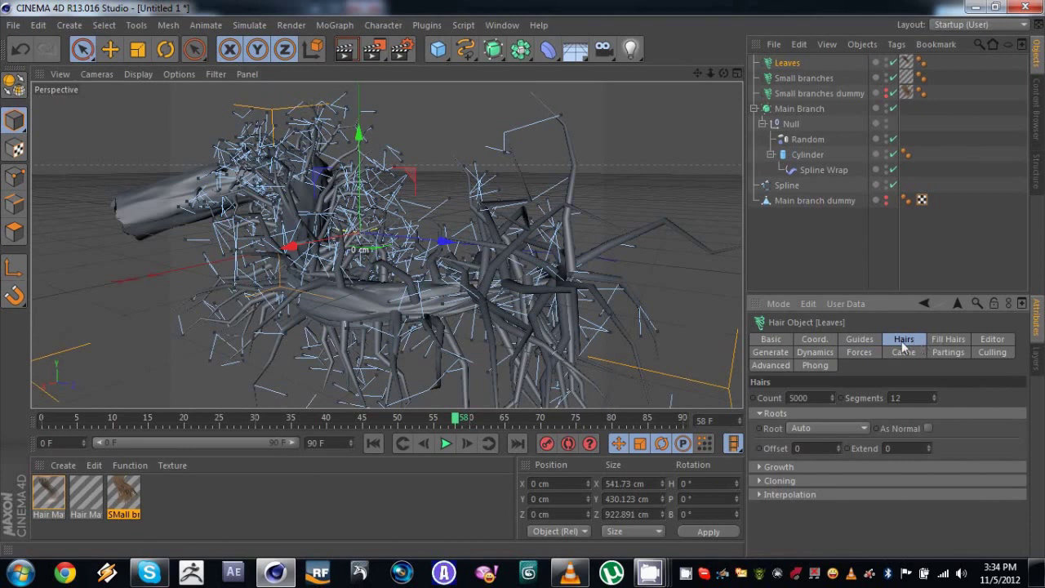
left_click(805, 428)
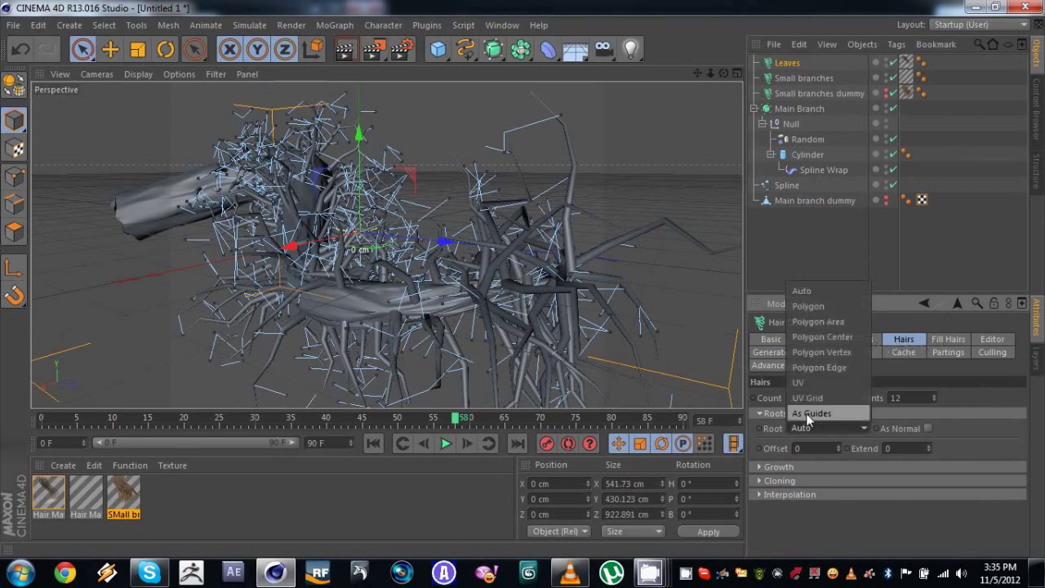
left_click(806, 415)
Step: Make the Leaves hair object generate Flat geometry
left_click(991, 340)
left_click(940, 341)
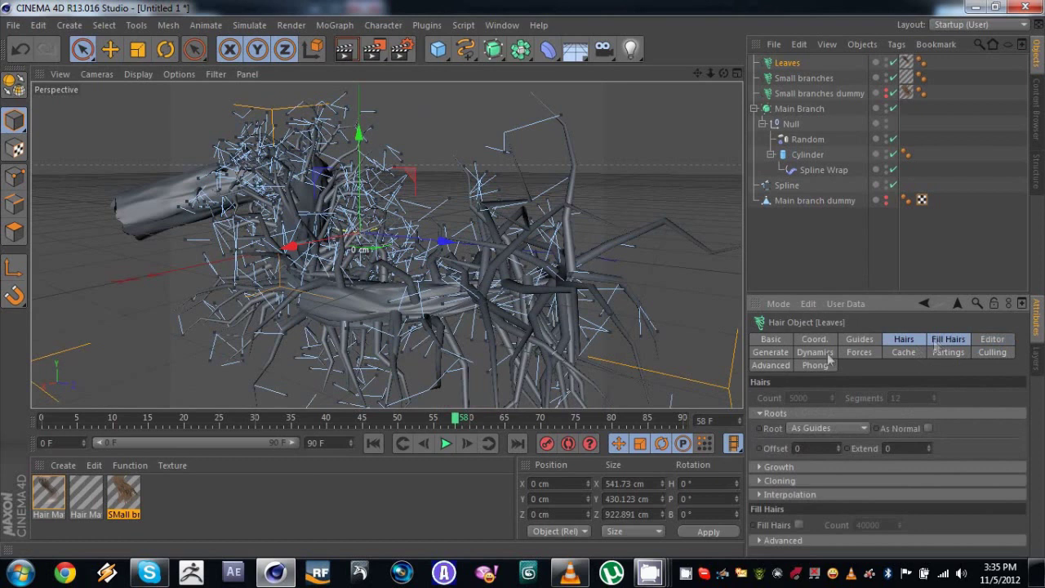
left_click(770, 352)
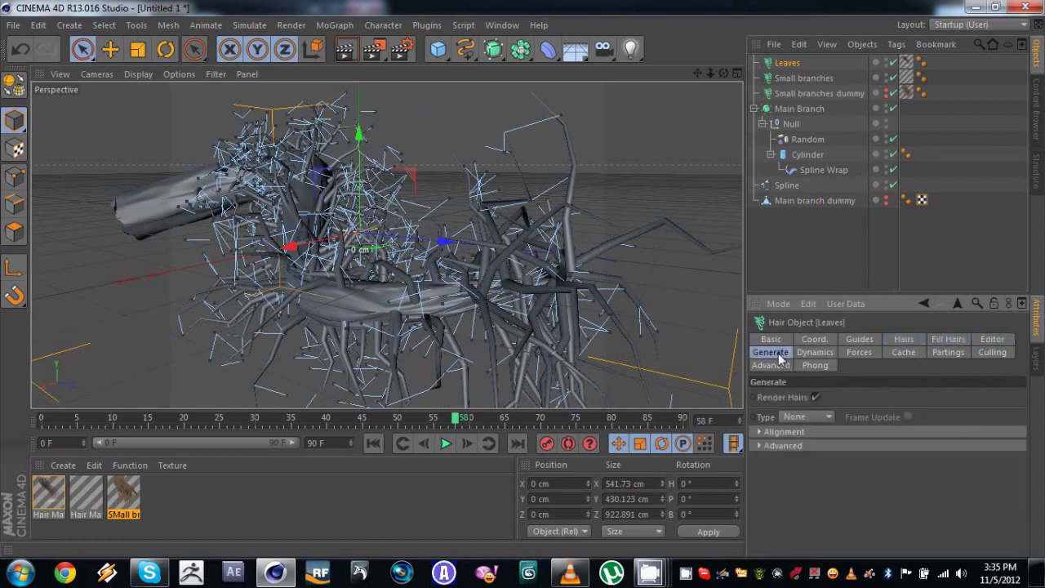
left_click(796, 418)
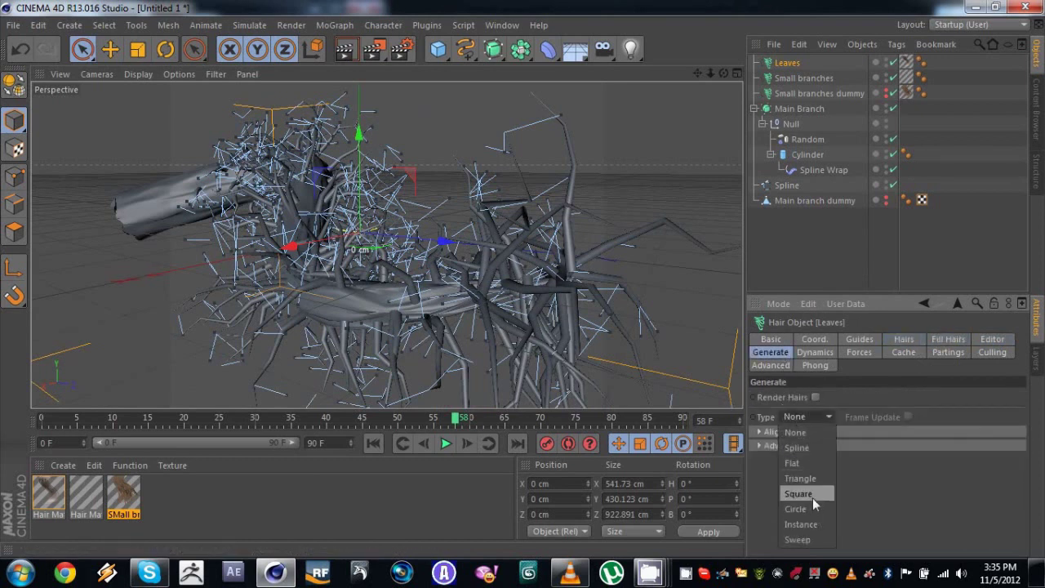
left_click(806, 463)
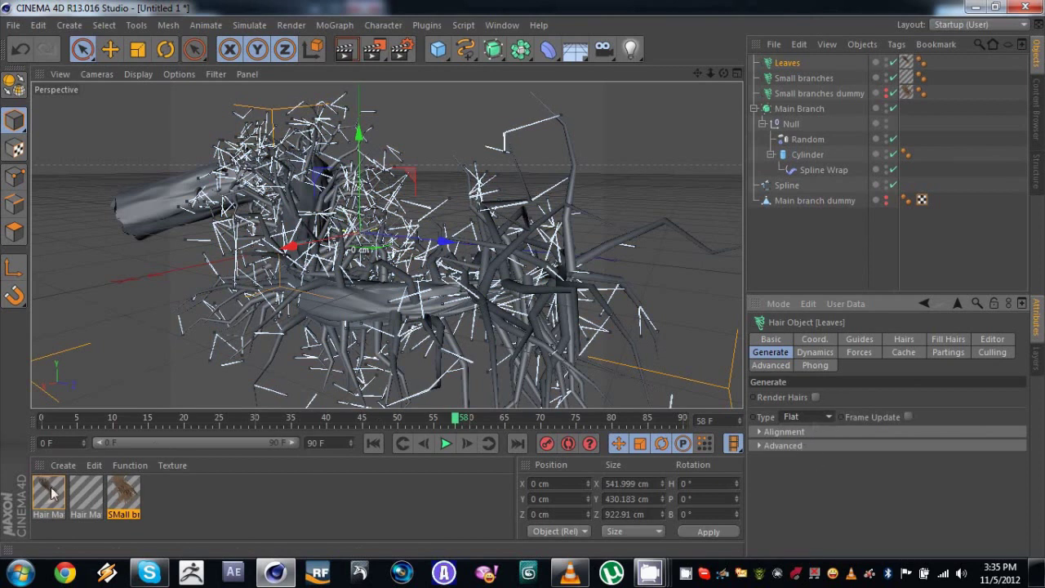
left_click_drag(245, 349, 337, 336, "alt")
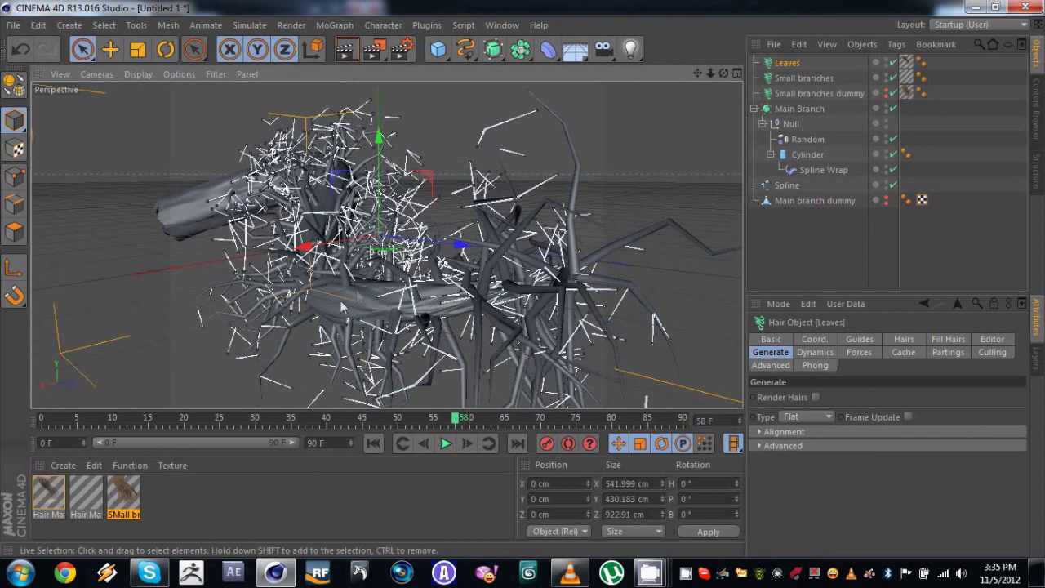
Step: Rename the Leaves object's hair material as Leaves and disable its Color and Specular channels
double_click(54, 489)
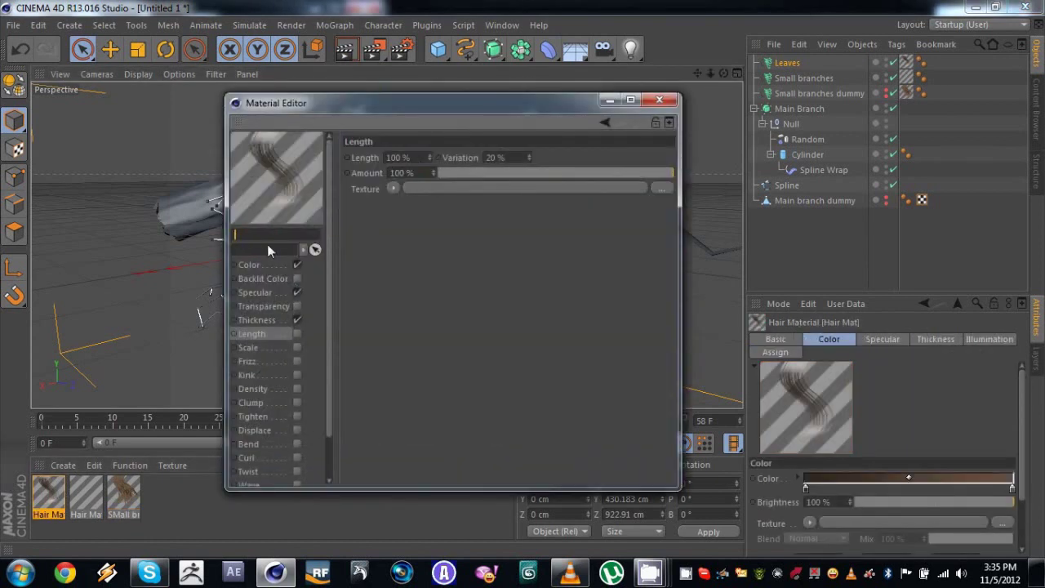
type("Leaves")
key("Return")
left_click_drag(343, 103, 616, 78)
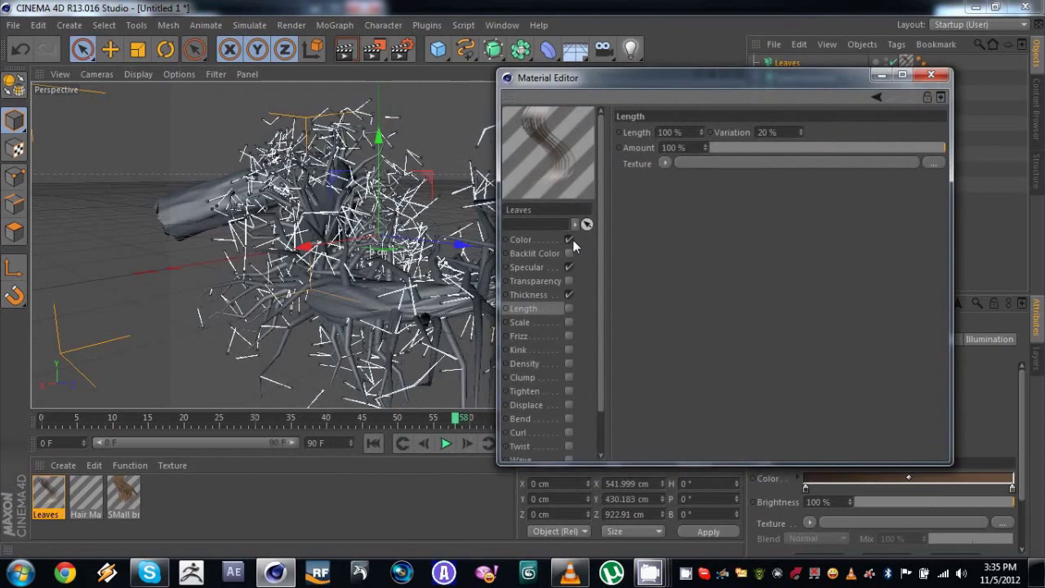
left_click(570, 239)
left_click(570, 266)
Step: Raise the root thickness of the Leaves material to 20.8 cm
left_click(529, 295)
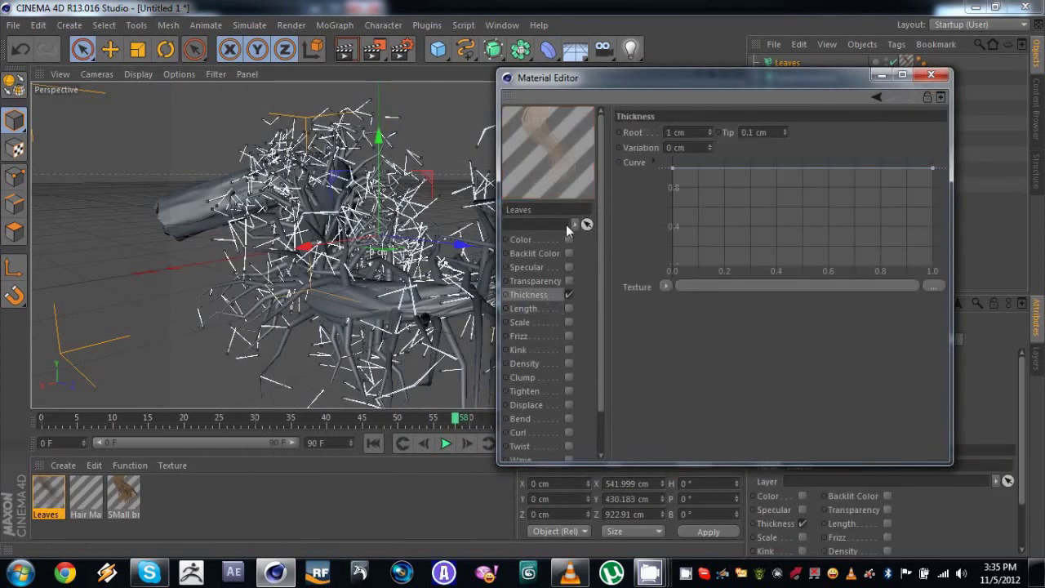
left_click_drag(637, 79, 713, 80)
left_click_drag(424, 212, 367, 228, "alt")
right_click_drag(388, 233, 322, 224, "alt")
left_click_drag(786, 132, 783, 133)
left_click_drag(341, 204, 604, 181, "alt")
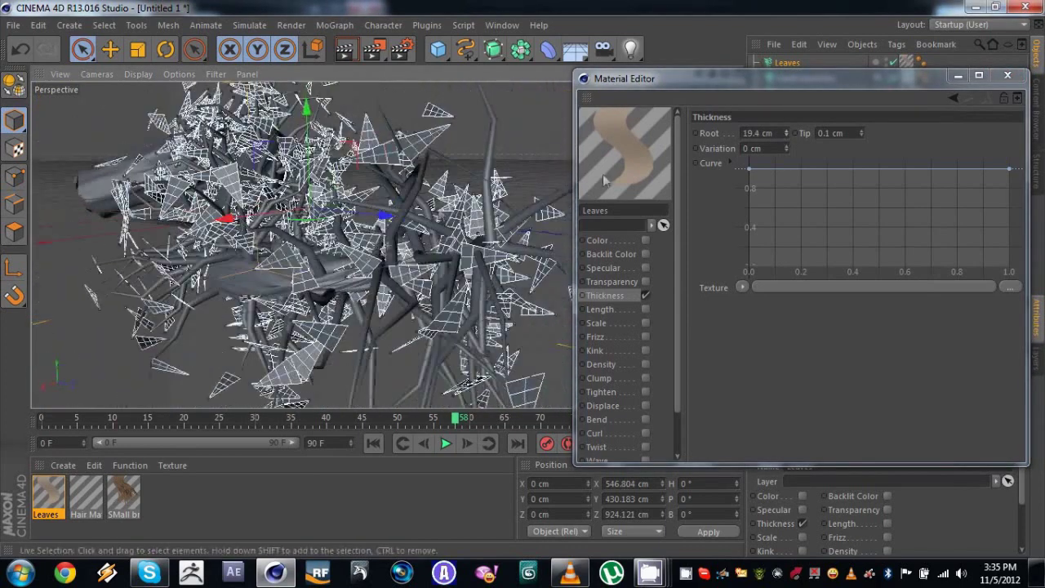
left_click_drag(786, 133, 787, 140)
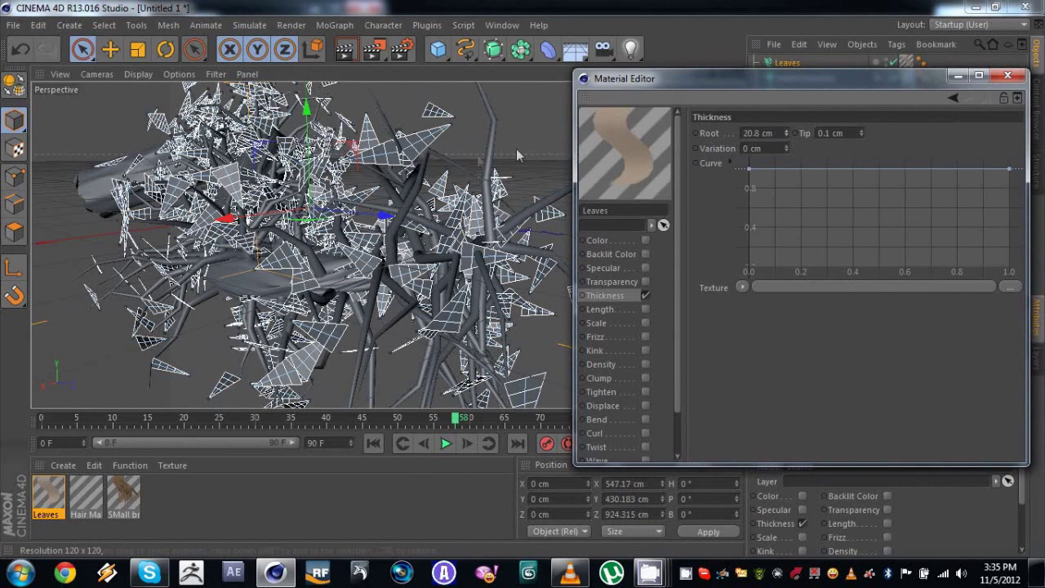
left_click_drag(467, 170, 569, 226, "alt")
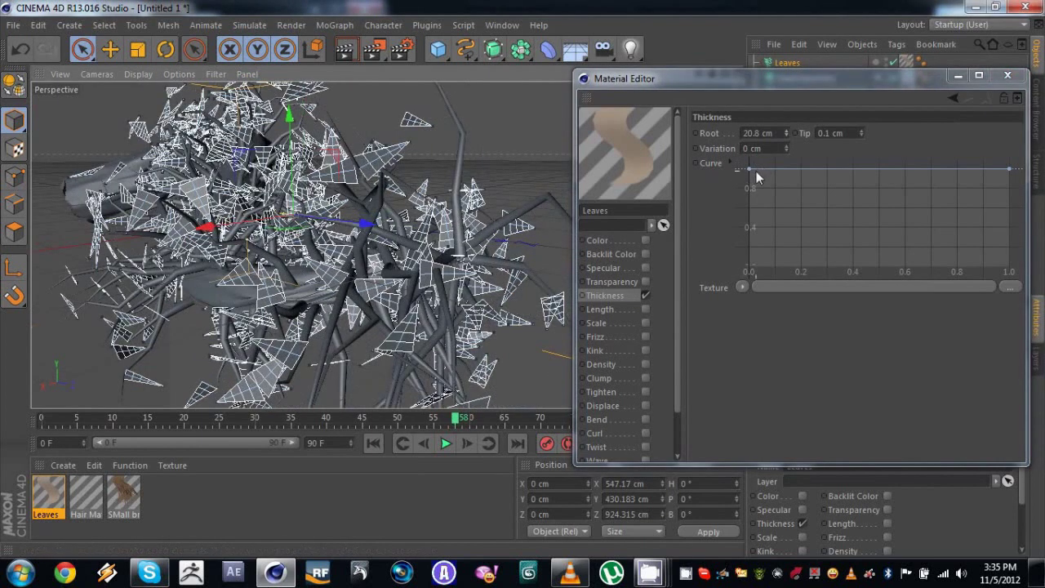
Step: Shape the Leaves thickness curve like a leaf, lowering both ends to about 0.3 and adding a full-height point near the middle
left_click_drag(749, 169, 750, 241)
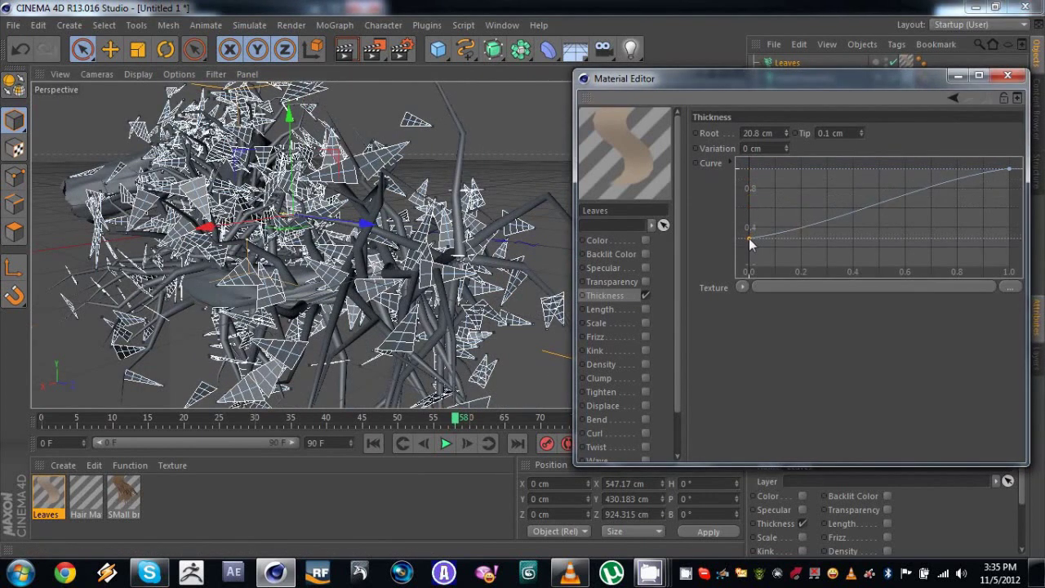
left_click_drag(1009, 169, 1011, 244)
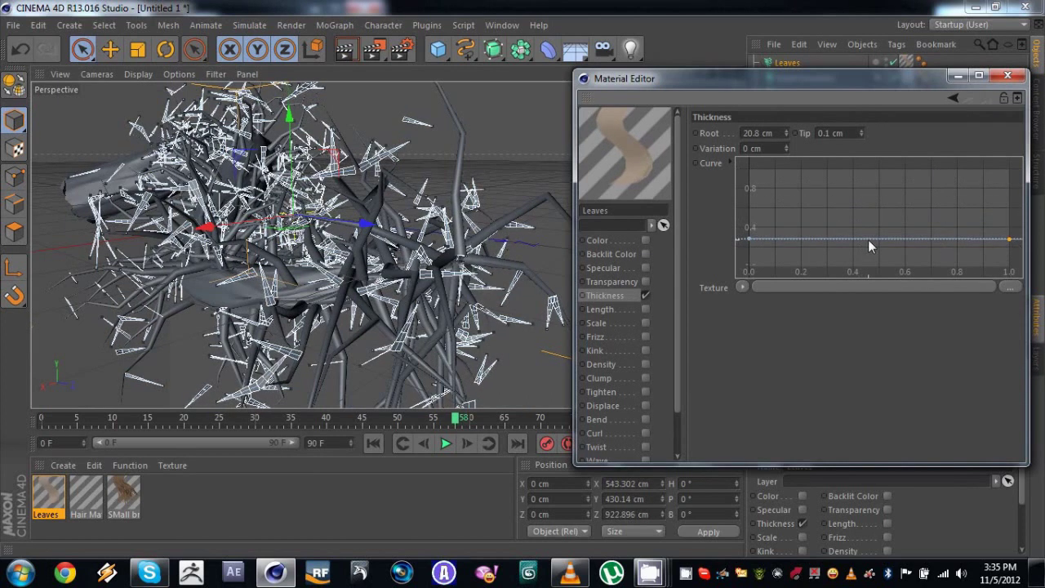
left_click_drag(868, 237, 866, 169)
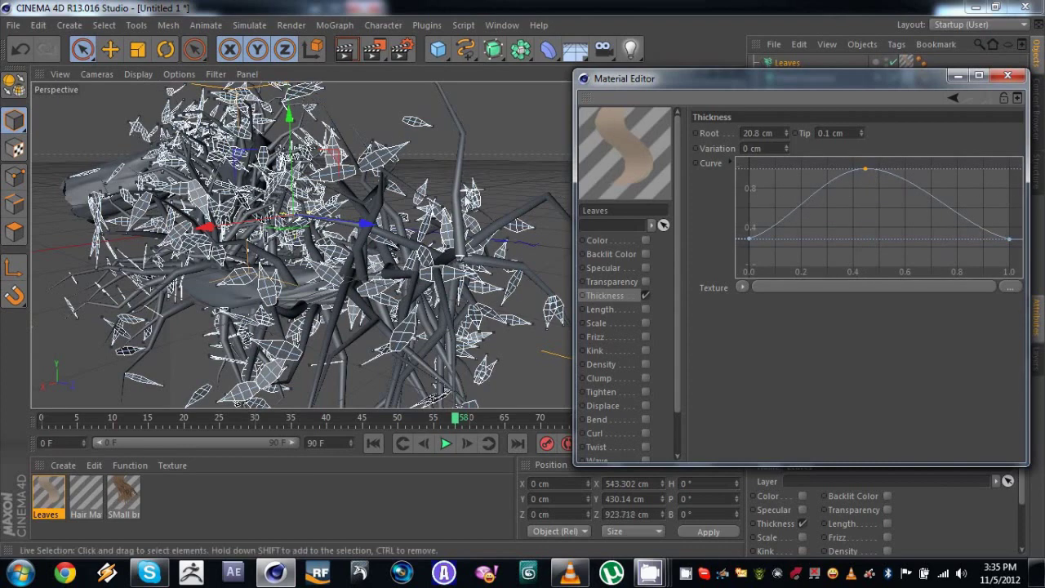
right_click_drag(473, 191, 433, 164, "alt")
middle_click_drag(432, 164, 448, 195, "alt")
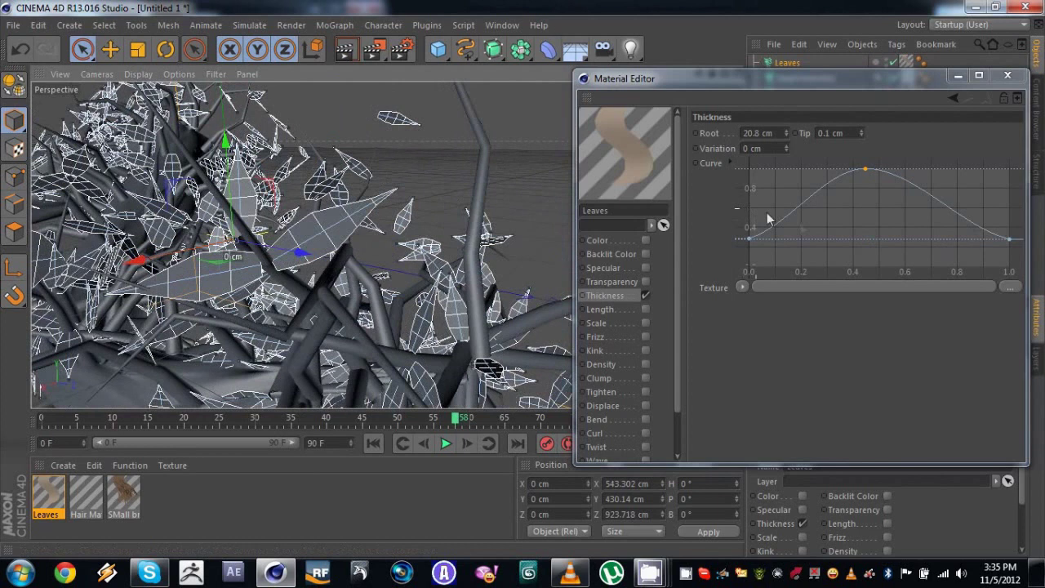
Step: Broaden the Leaves thickness curve by lowering its ends slightly and placing two high points at about 0.25 and 0.8 along it
left_click_drag(998, 238, 1009, 251)
left_click_drag(751, 243, 749, 250)
left_click(865, 167)
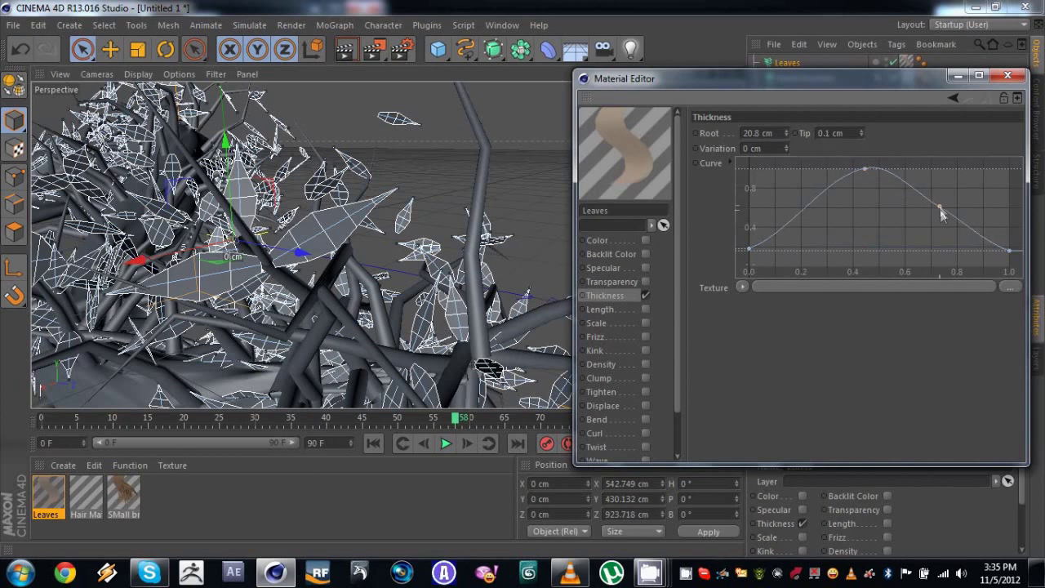
left_click_drag(939, 206, 955, 183, "ctrl")
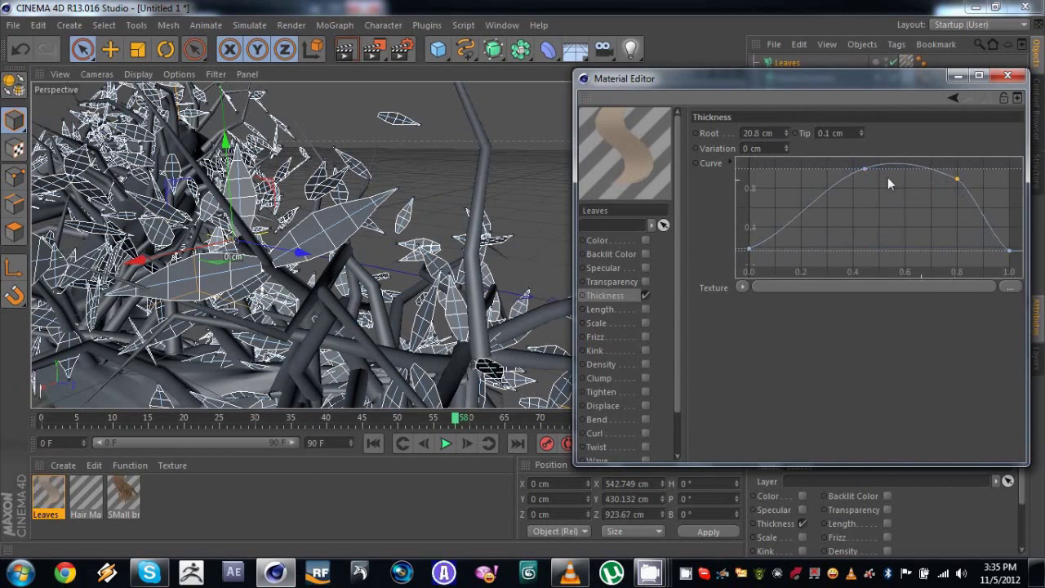
left_click_drag(853, 170, 817, 184)
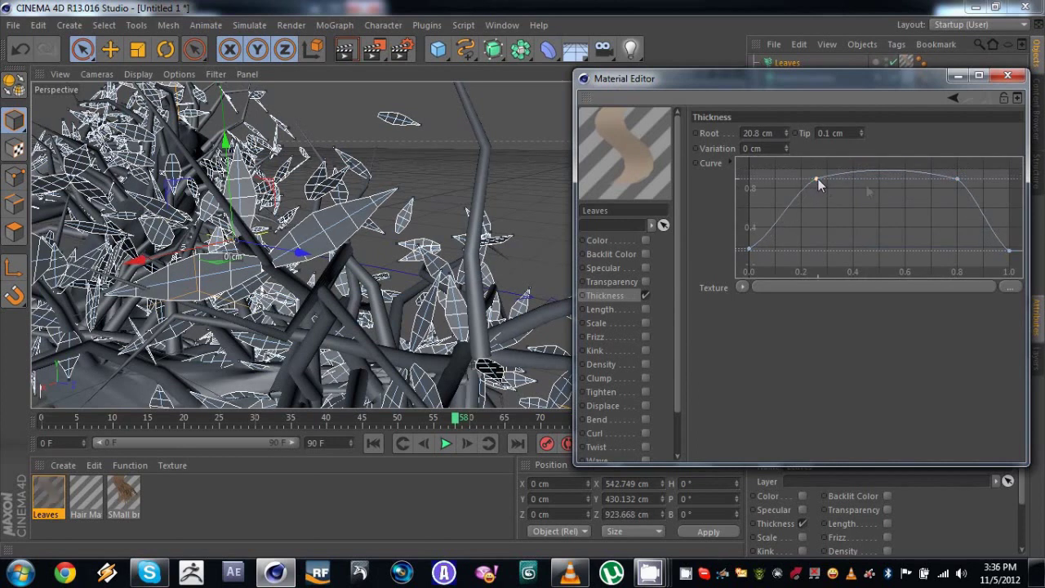
left_click(958, 179)
left_click_drag(815, 179, 811, 175)
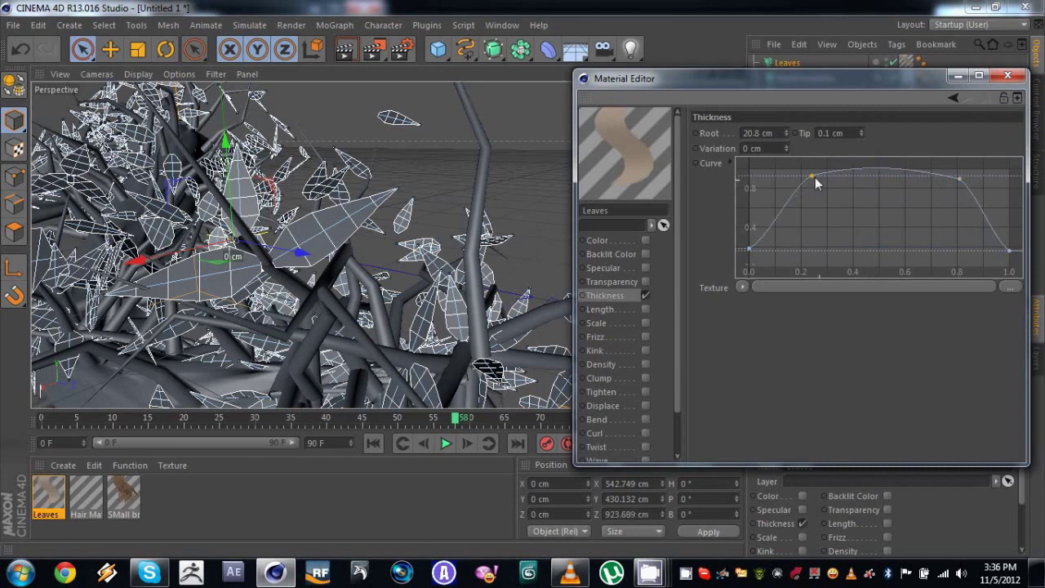
Step: Increase the root thickness of the Leaves material to 32 cm and close the Material Editor
left_click_drag(786, 133, 789, 131)
left_click(788, 130)
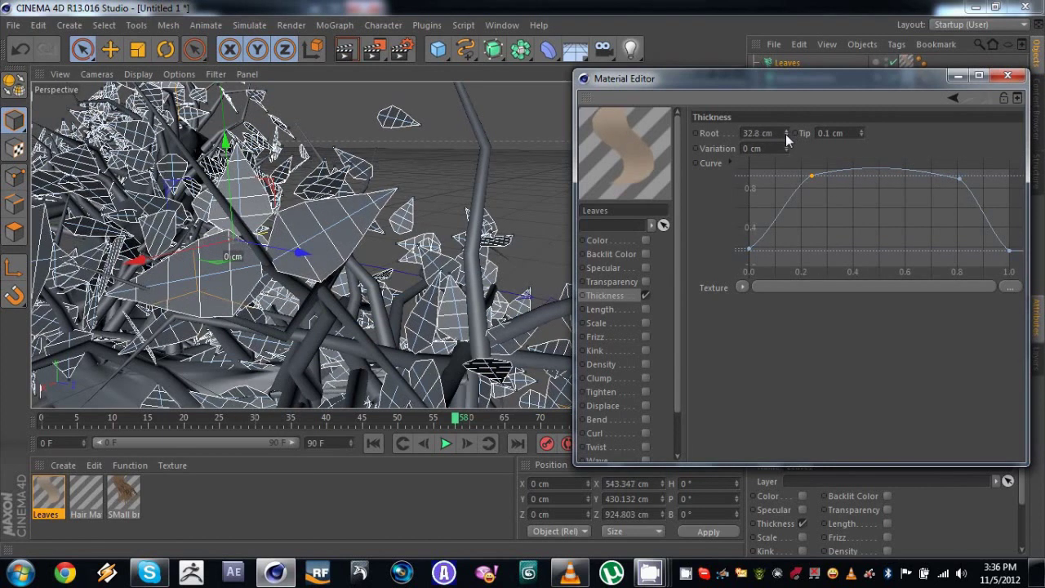
right_click_drag(408, 210, 269, 209, "alt")
left_click_drag(359, 209, 434, 186, "alt")
left_click(467, 150)
left_click(1006, 75)
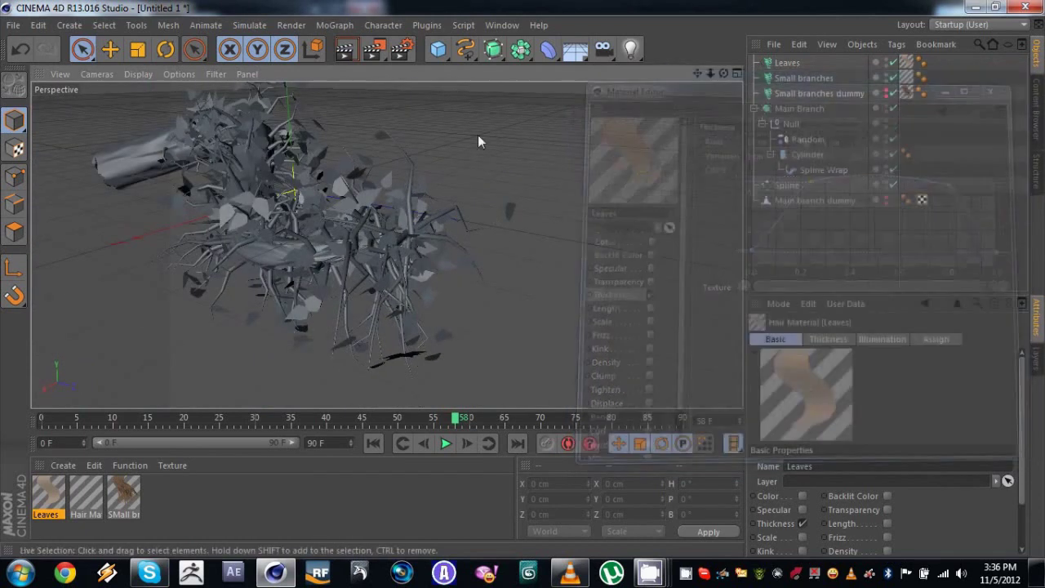
Step: Scrub and play the animation to check how the leaves behave while the branch and twigs grow
left_click_drag(478, 136, 458, 155, "alt")
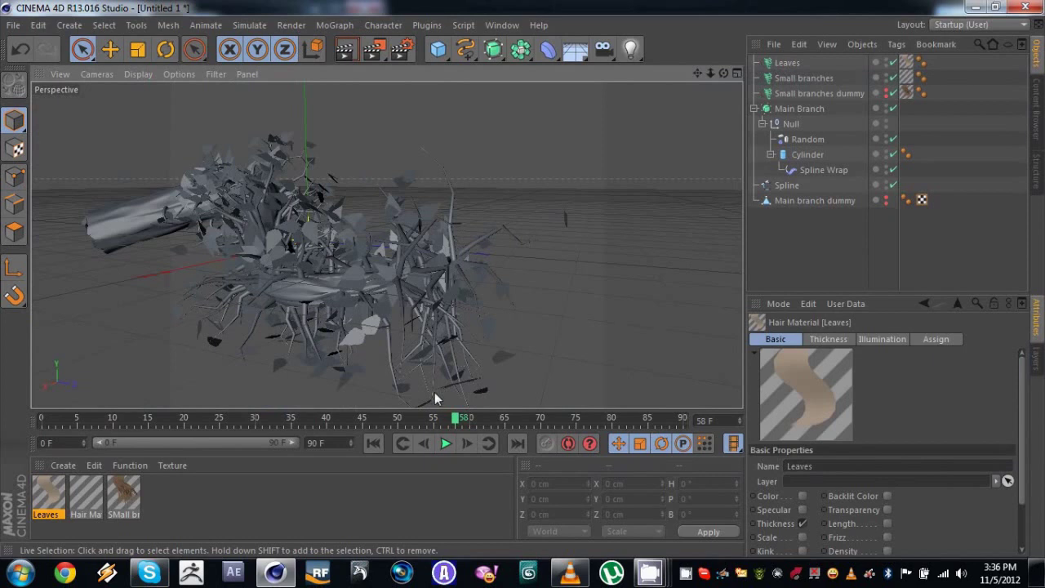
left_click_drag(433, 417, 254, 419)
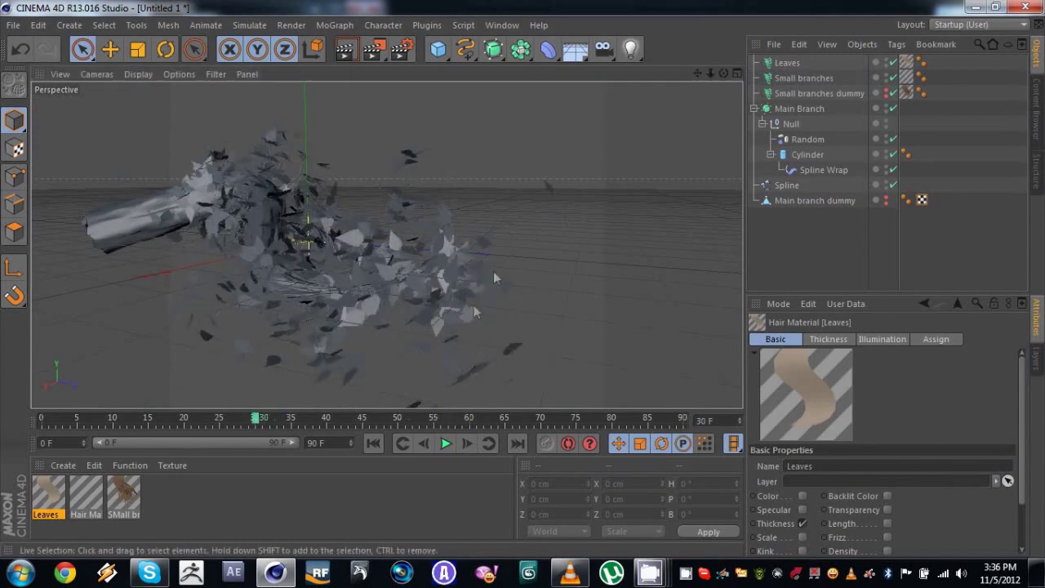
left_click(445, 443)
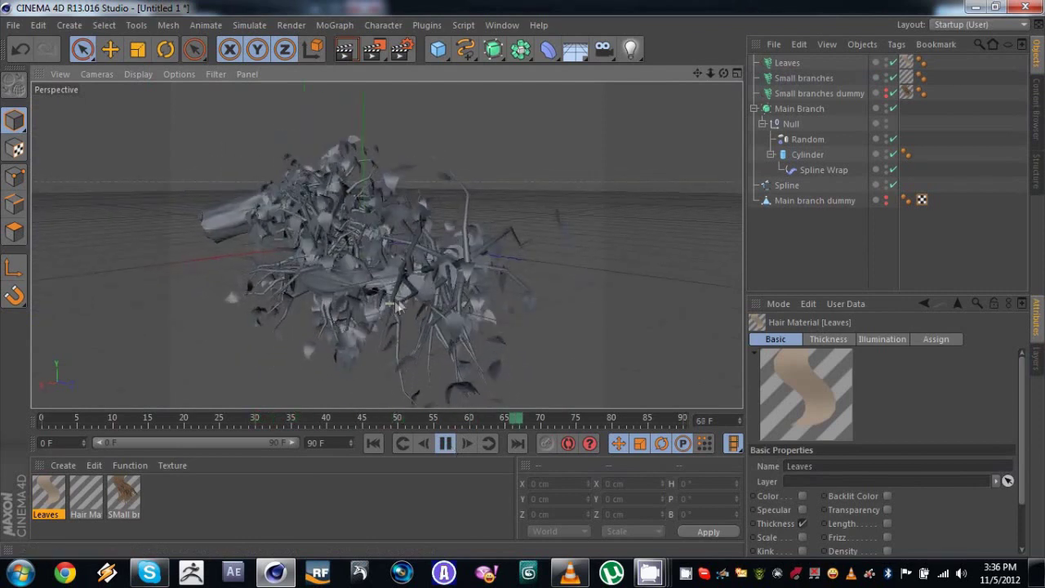
right_click(407, 290)
left_click(433, 4)
left_click(522, 4)
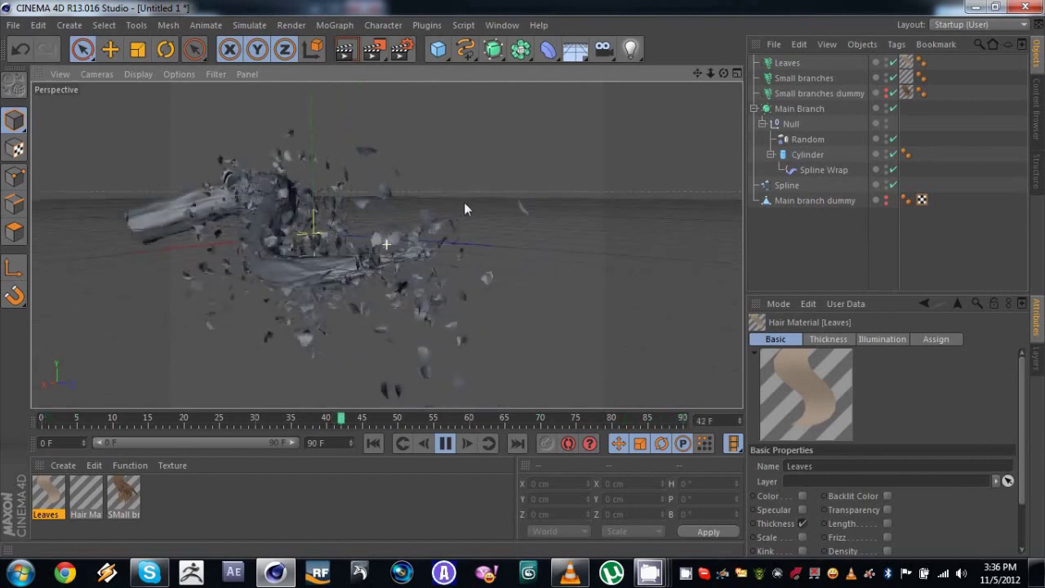
left_click(445, 443)
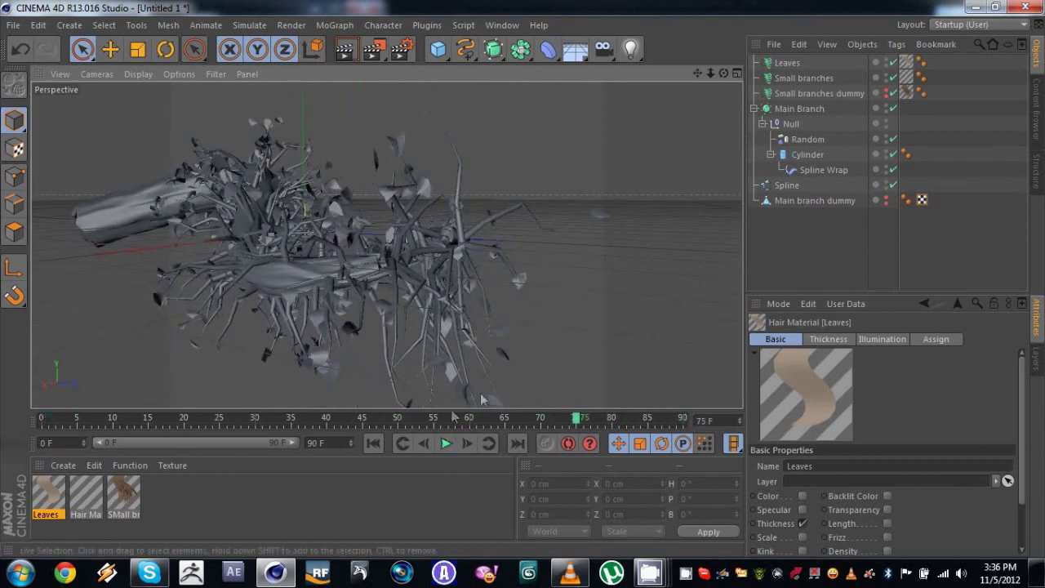
Step: Enable the Length channel of the Leaves material and keyframe its length at 0% on frame 55
left_click(787, 63)
left_click_drag(576, 419, 437, 425)
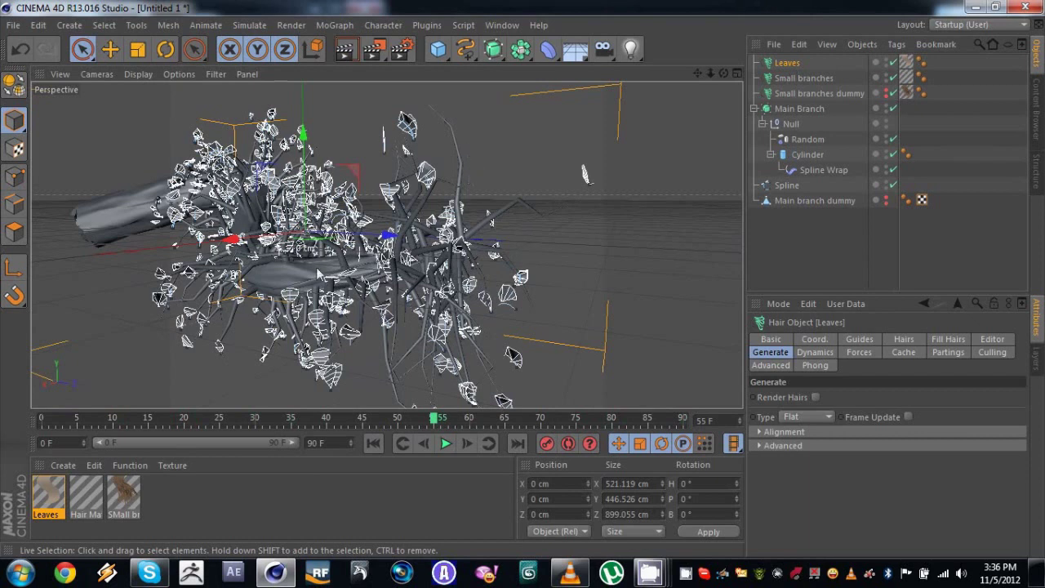
double_click(47, 496)
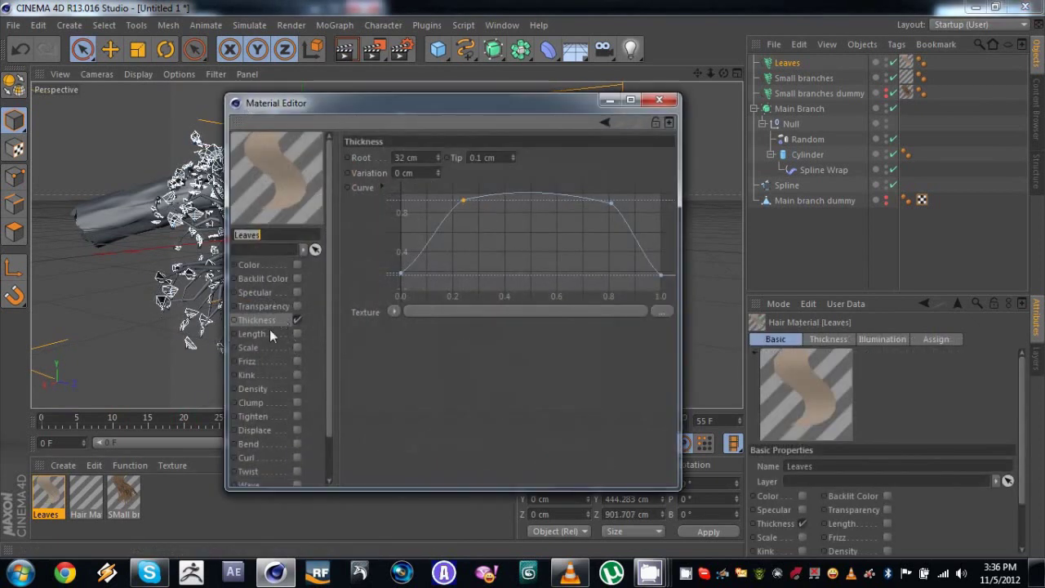
left_click(296, 333)
left_click_drag(446, 102, 853, 90)
left_click_drag(829, 142, 613, 130)
type("0")
key("Return")
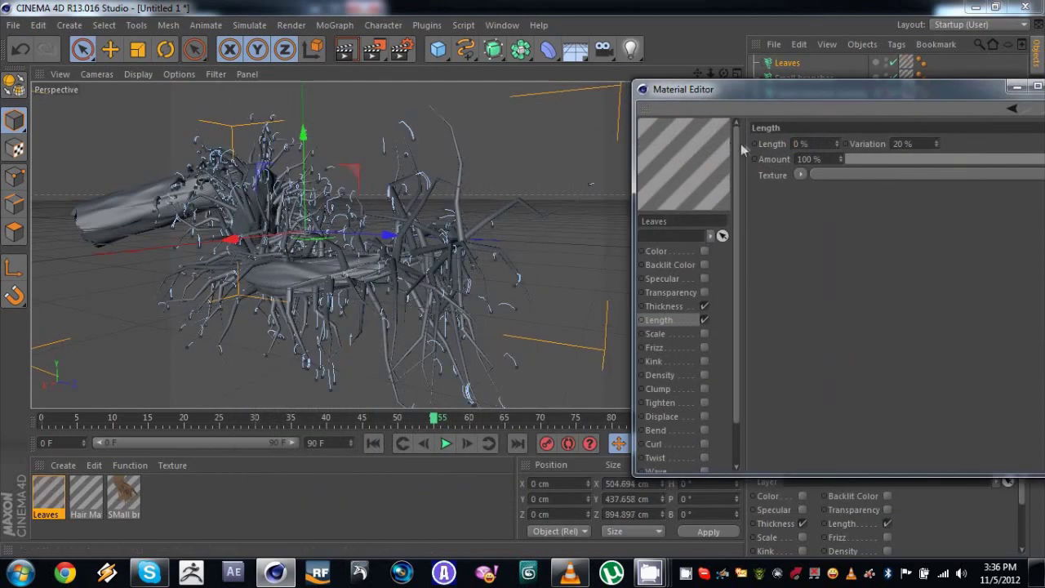
left_click(753, 143, "ctrl")
Step: Keyframe the Leaves material's length at 100% on frame 75
left_click_drag(434, 420, 577, 422)
left_click_drag(828, 144, 743, 151)
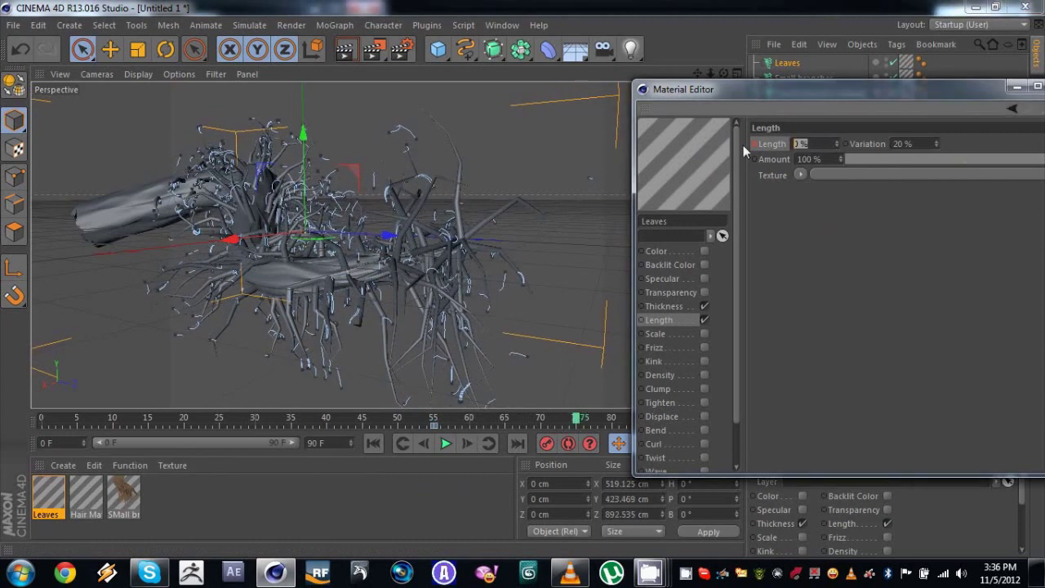
type("100")
key("Return")
left_click(755, 143, "ctrl")
Step: Play the animation from the first frame to review the growth of the branch, twigs and leaves
left_click_drag(576, 419, 356, 421)
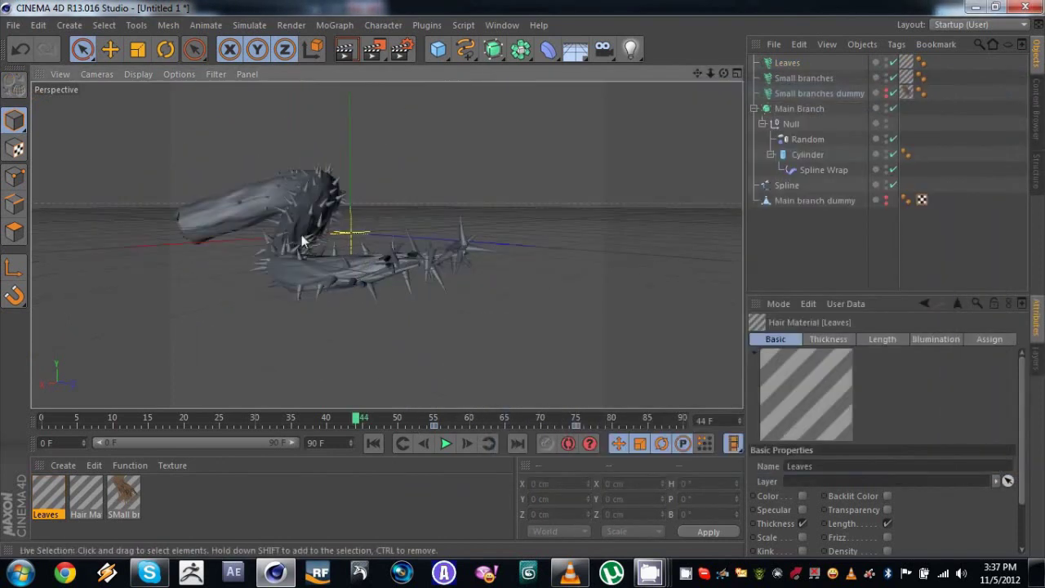
left_click(373, 442)
left_click(445, 442)
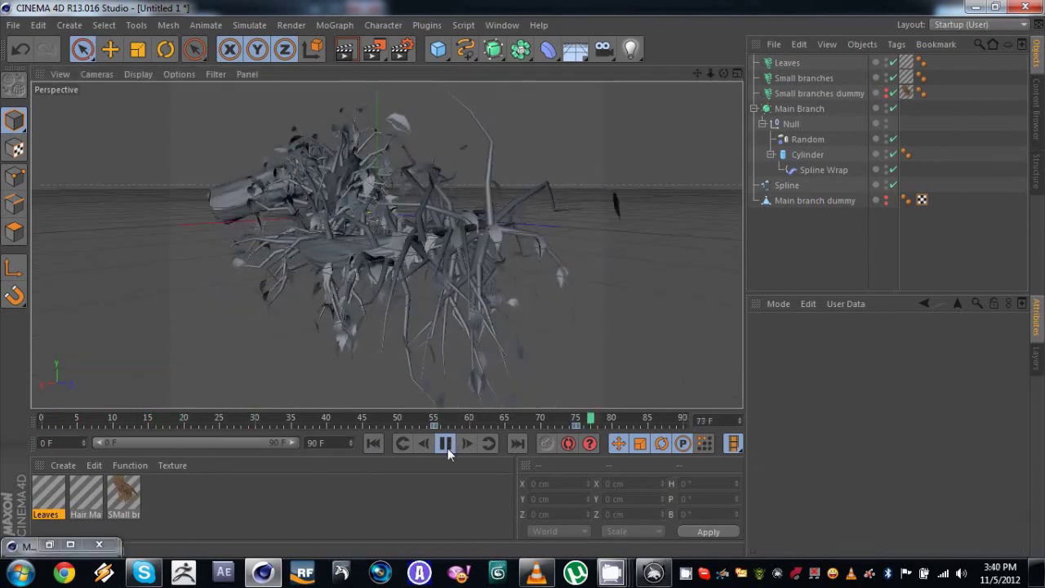
left_click(447, 446)
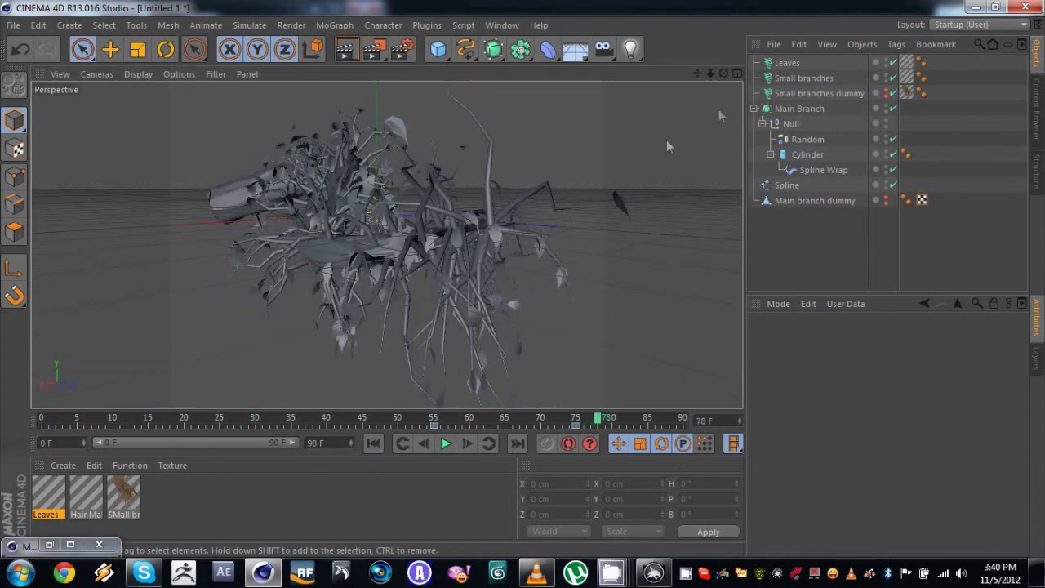
Step: Smooth the Leaves hair by nesting it under a new HyperNURBS object with subdivision values of 1
left_click(786, 65)
left_click(342, 26)
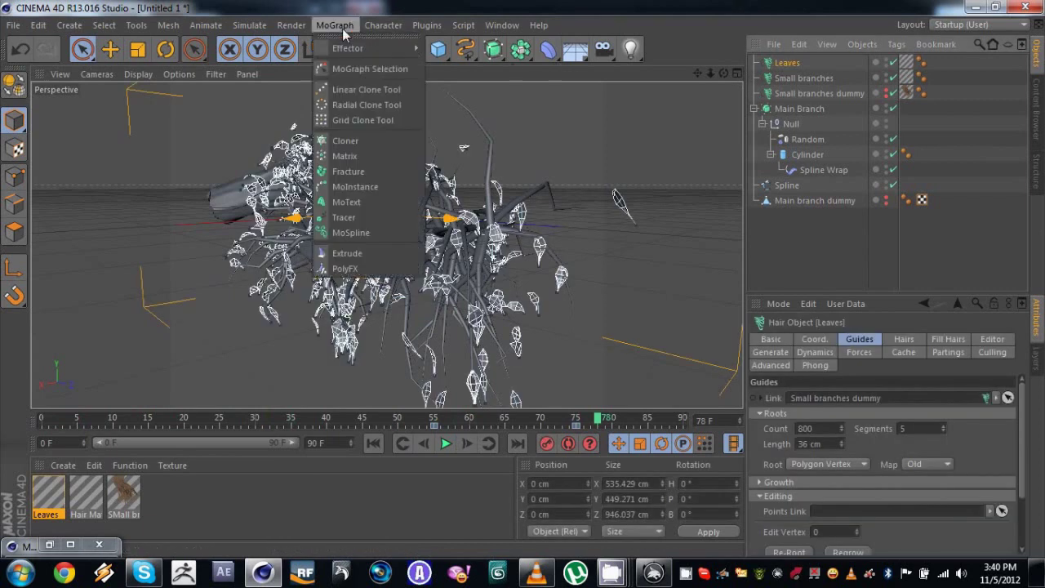
left_click(785, 41)
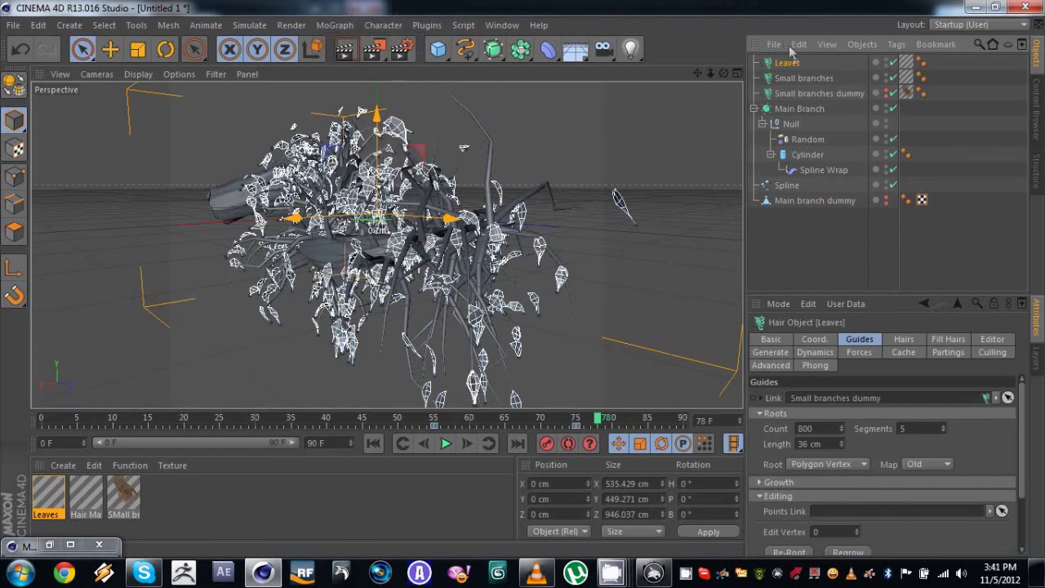
left_click_drag(493, 49, 529, 62)
left_click_drag(786, 79, 795, 64)
type("1")
left_click_drag(864, 386, 781, 387)
type("1")
left_click(573, 138)
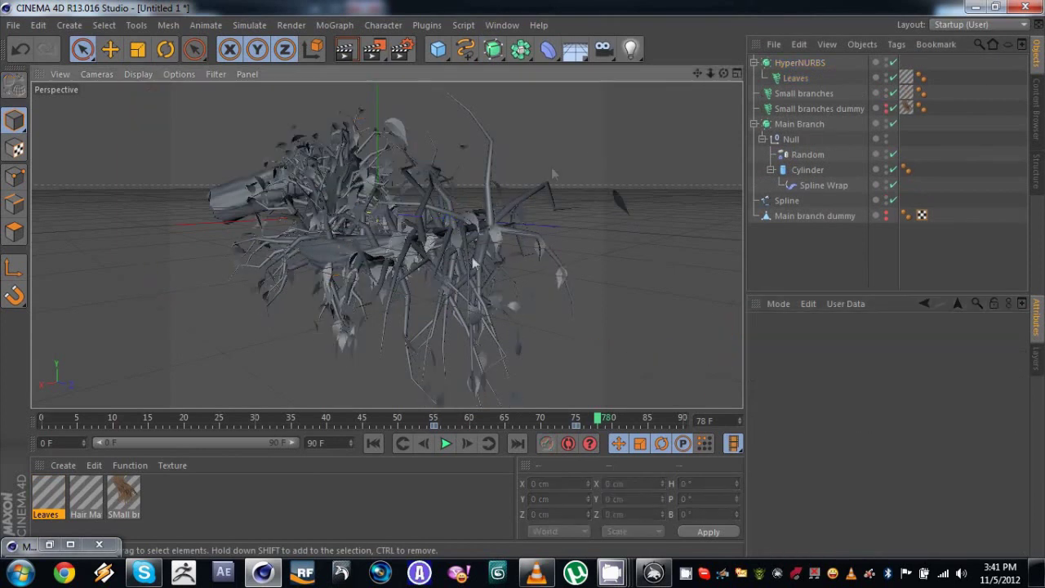
Step: Play the animation from around frame 47 to check how the smoothed leaves grow
left_click(377, 417)
left_click(445, 443)
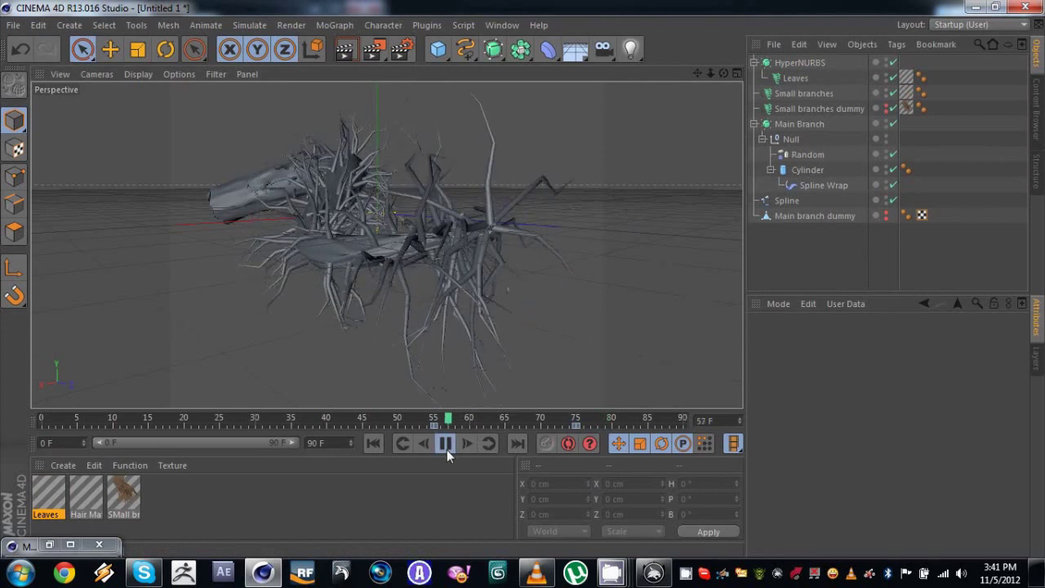
left_click(446, 449)
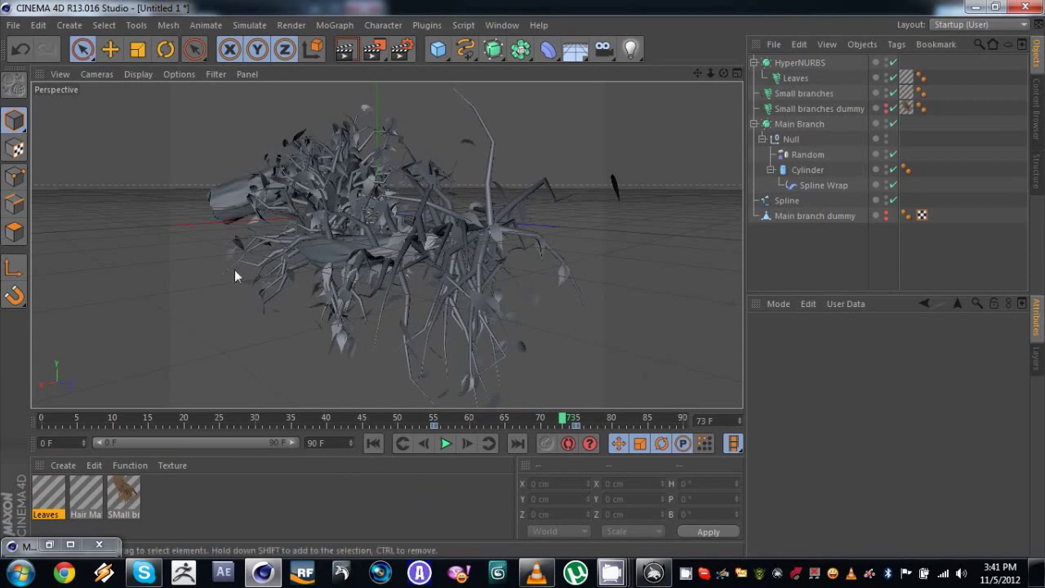
Step: Give the Leaves object a new material with a specular width of about 33% and height of about 56%
double_click(258, 482)
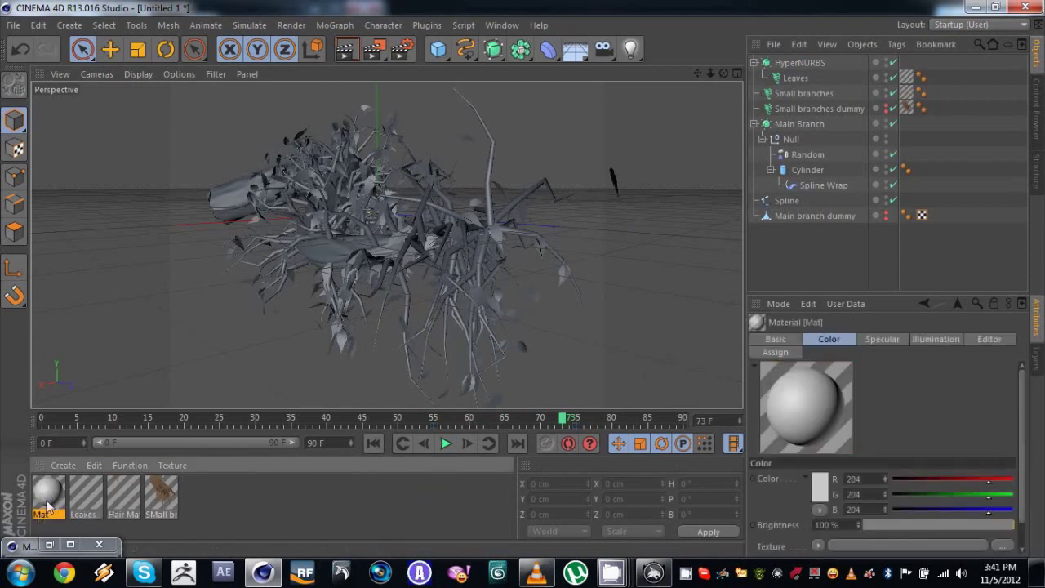
left_click_drag(794, 65, 794, 65)
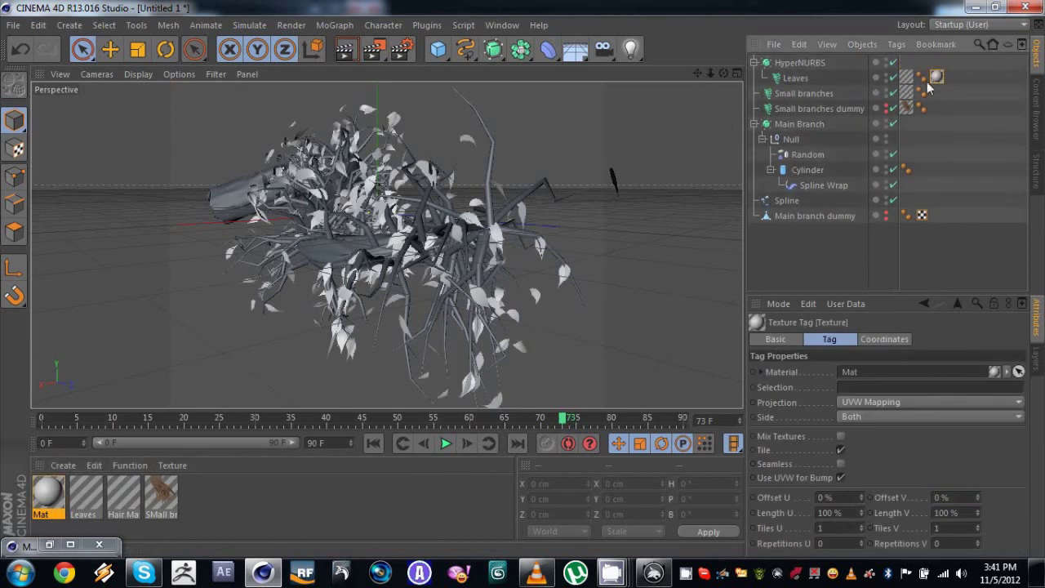
double_click(47, 492)
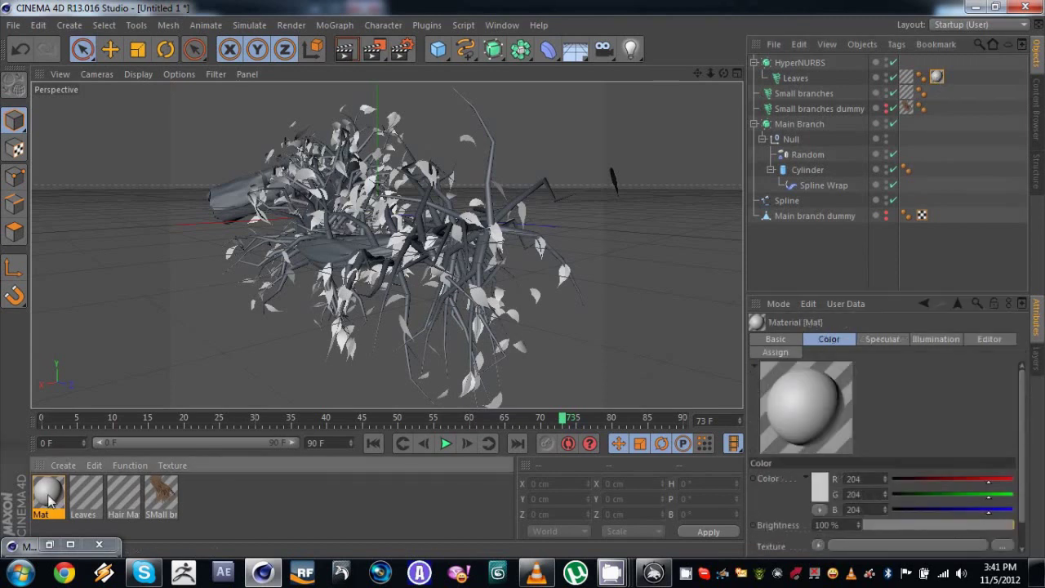
left_click_drag(373, 136, 655, 130)
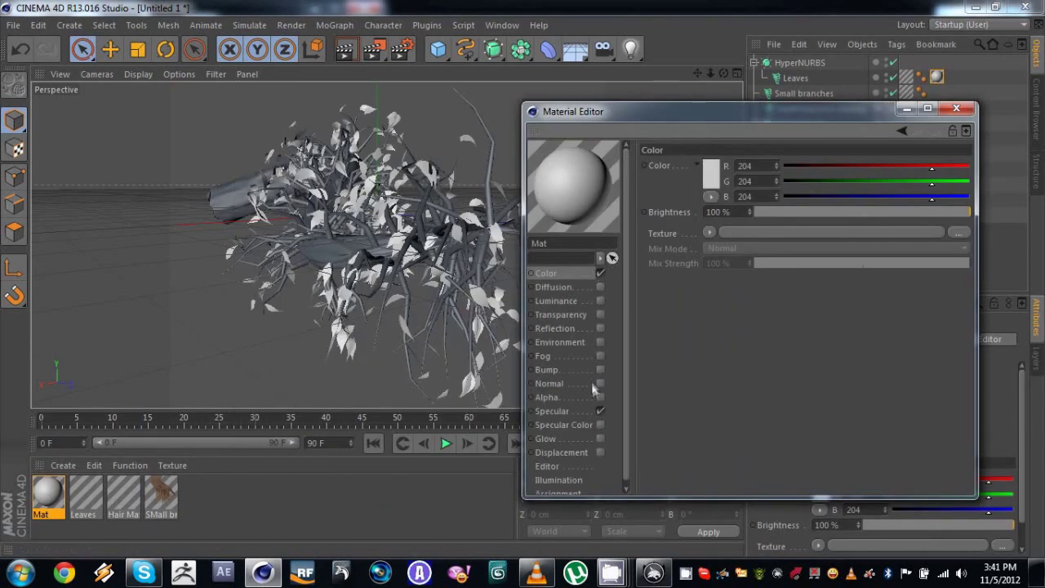
left_click(552, 411)
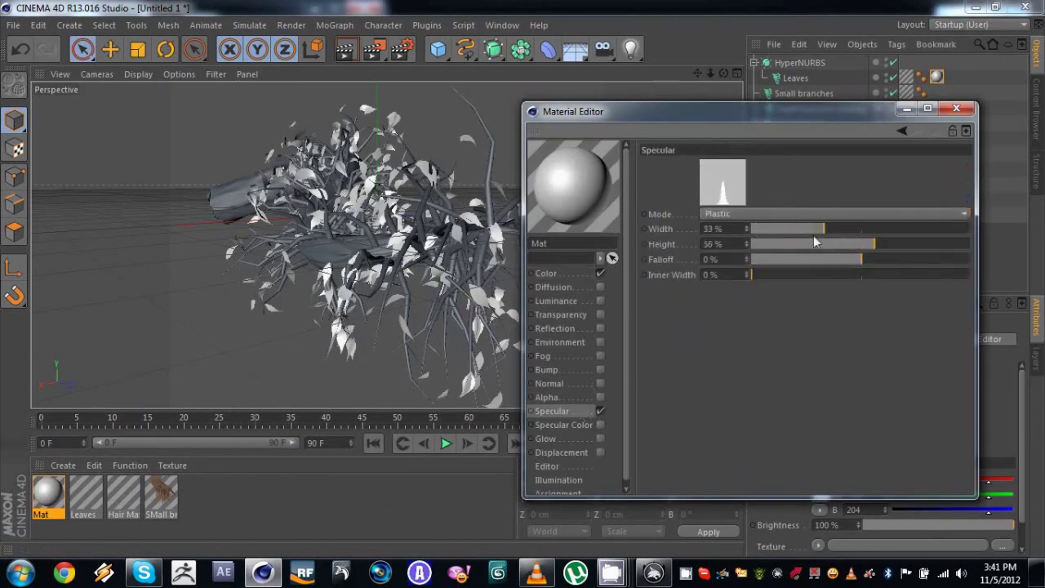
Step: Color the new leaf material green with RGB 51, 166, 49
left_click(547, 273)
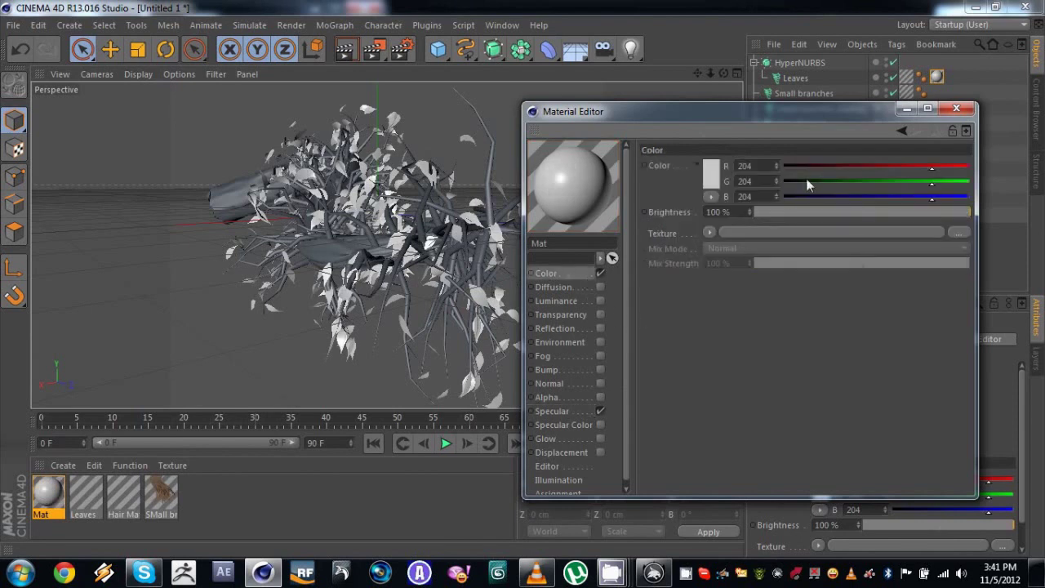
left_click(714, 179)
left_click(707, 119)
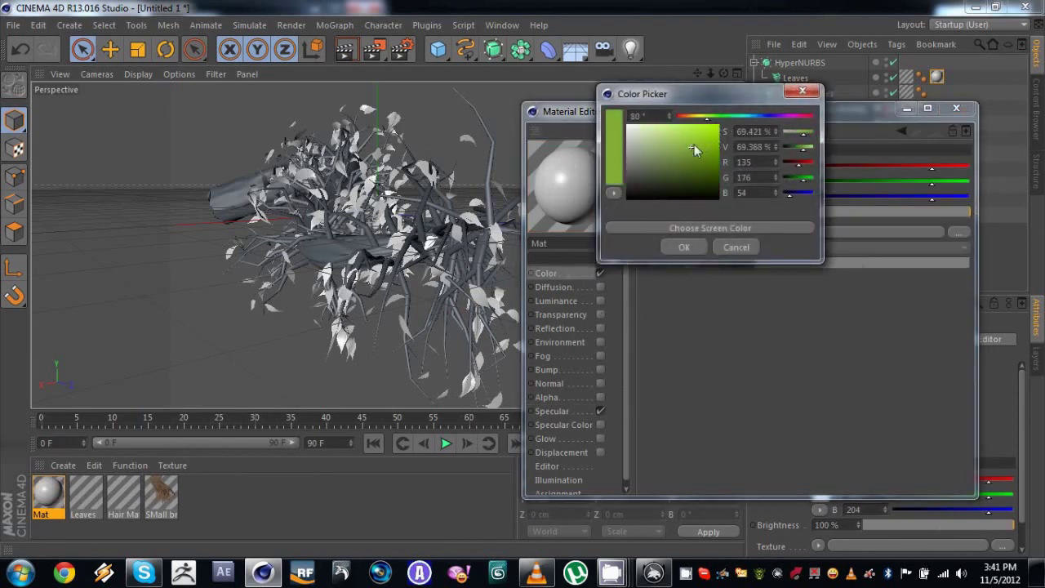
left_click(721, 118)
left_click(681, 247)
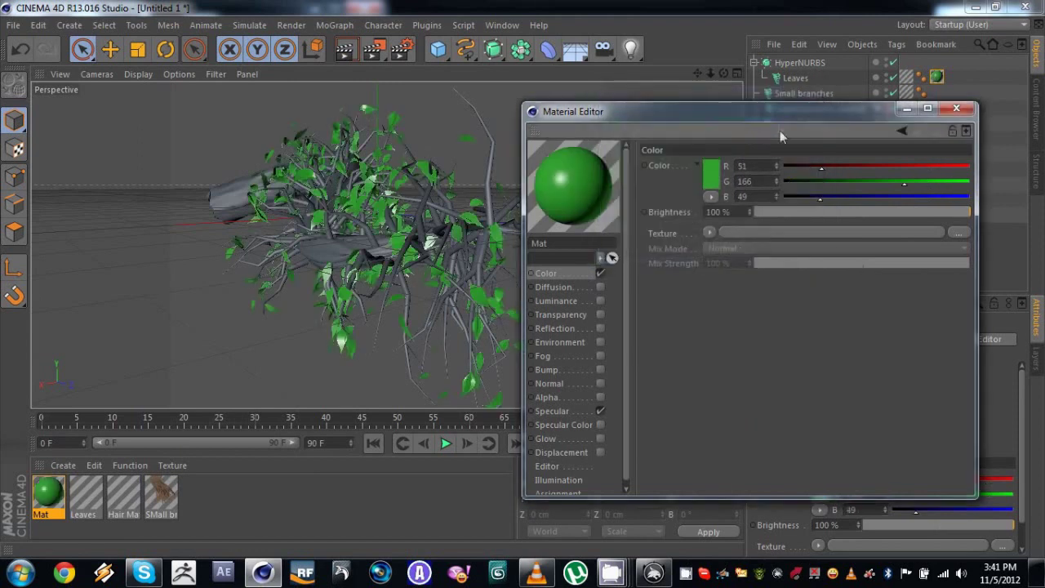
left_click(956, 108)
Step: Create a second new material and apply it to both the Main Branch and Small branches objects
double_click(339, 485)
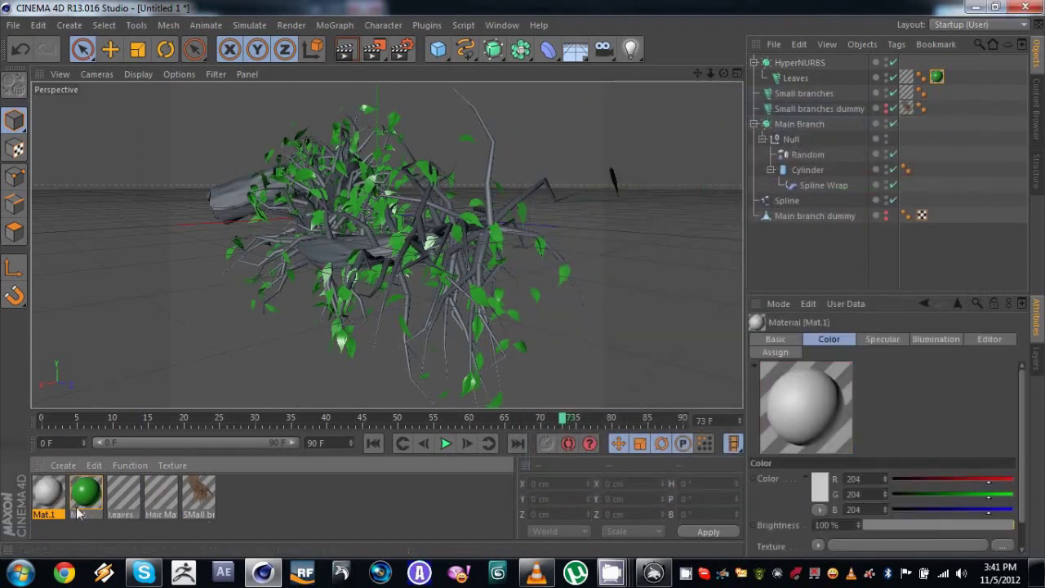
left_click_drag(797, 124, 797, 124)
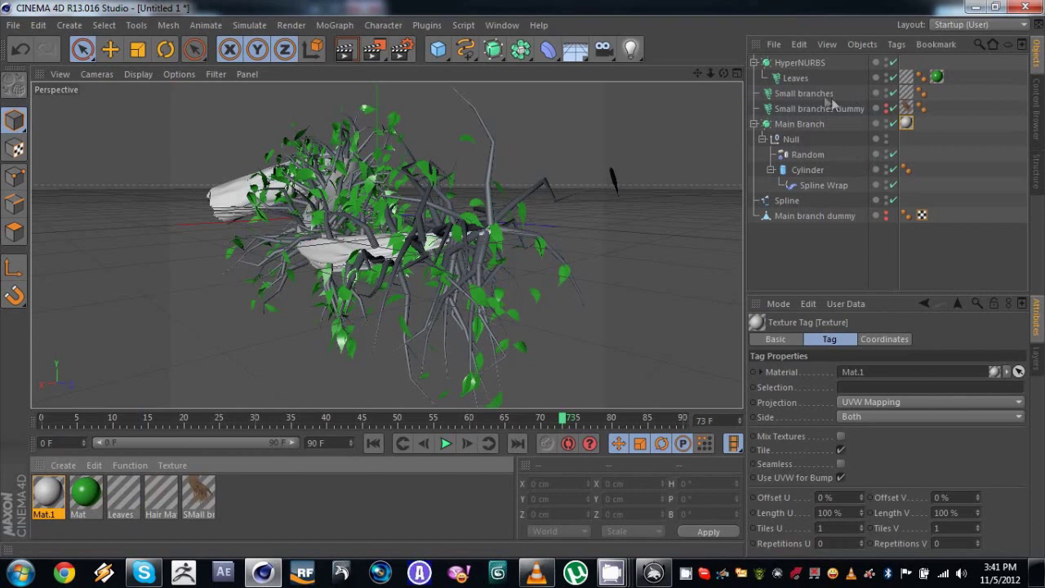
left_click_drag(821, 96, 820, 94)
Step: Color the branch material brown with RGB 130, 86, 59
double_click(36, 489)
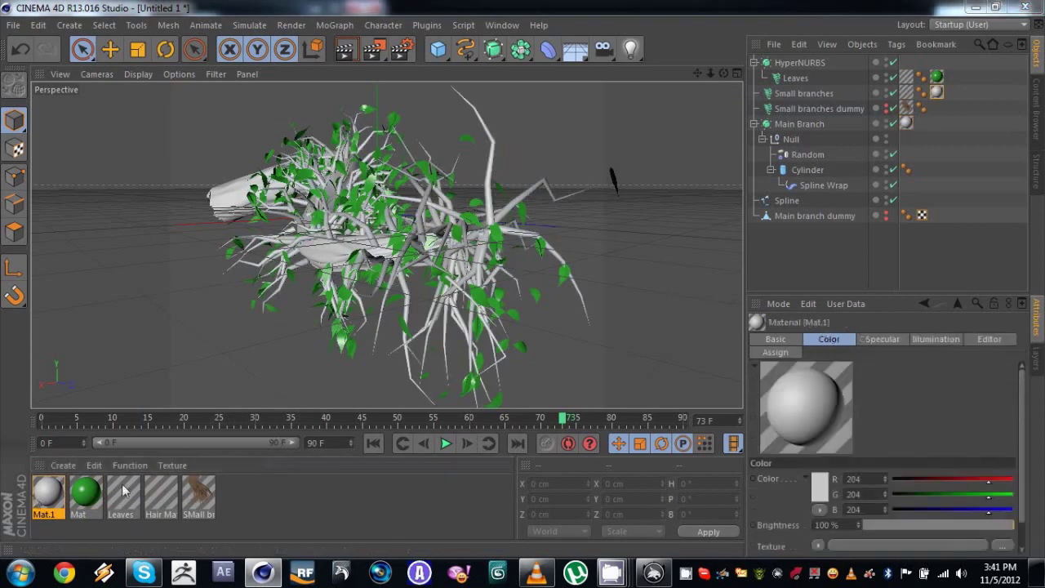
left_click_drag(380, 103, 626, 107)
left_click(660, 167)
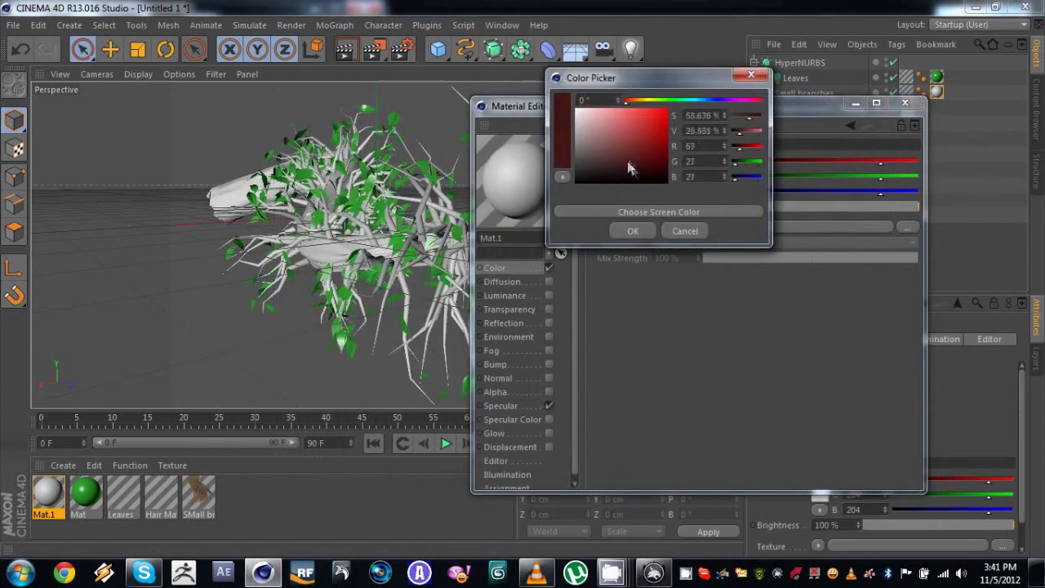
left_click_drag(646, 104, 635, 101)
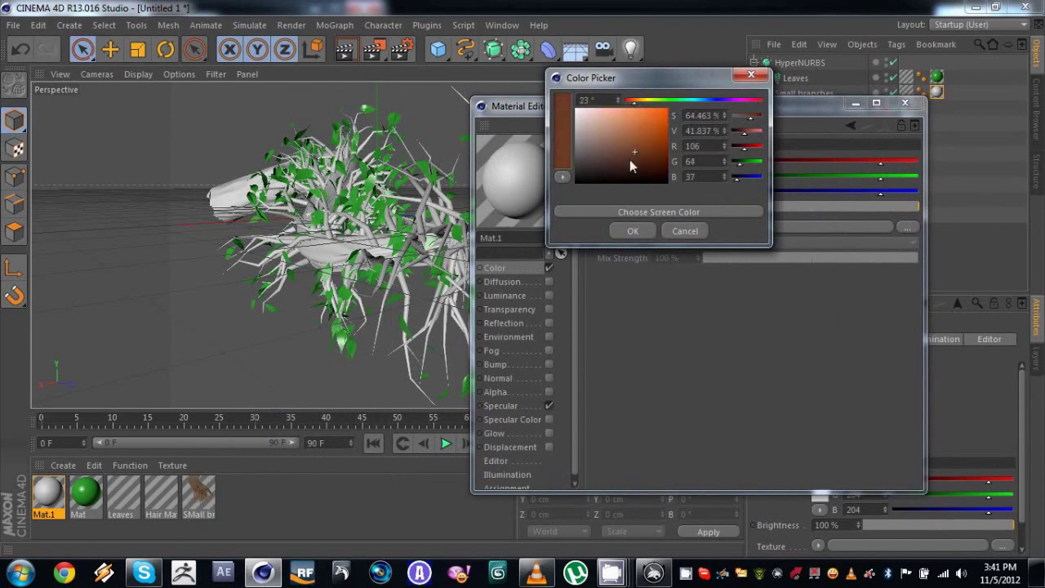
left_click(633, 231)
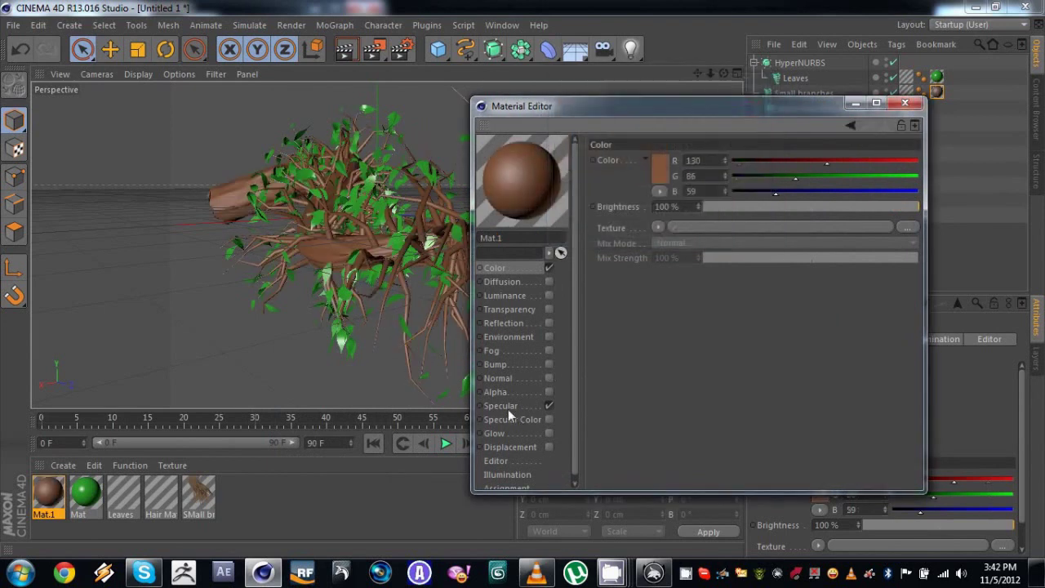
Step: Set the branch material's specular width to 38%, height to 61% and falloff to -7%
left_click(501, 405)
left_click(740, 224)
left_click(769, 239)
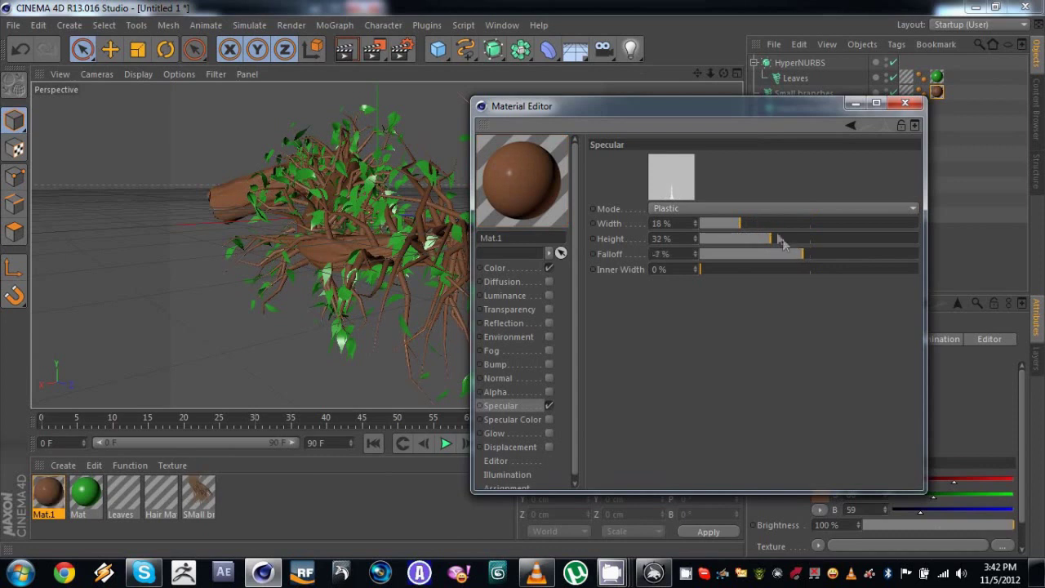
left_click(793, 222)
left_click(834, 238)
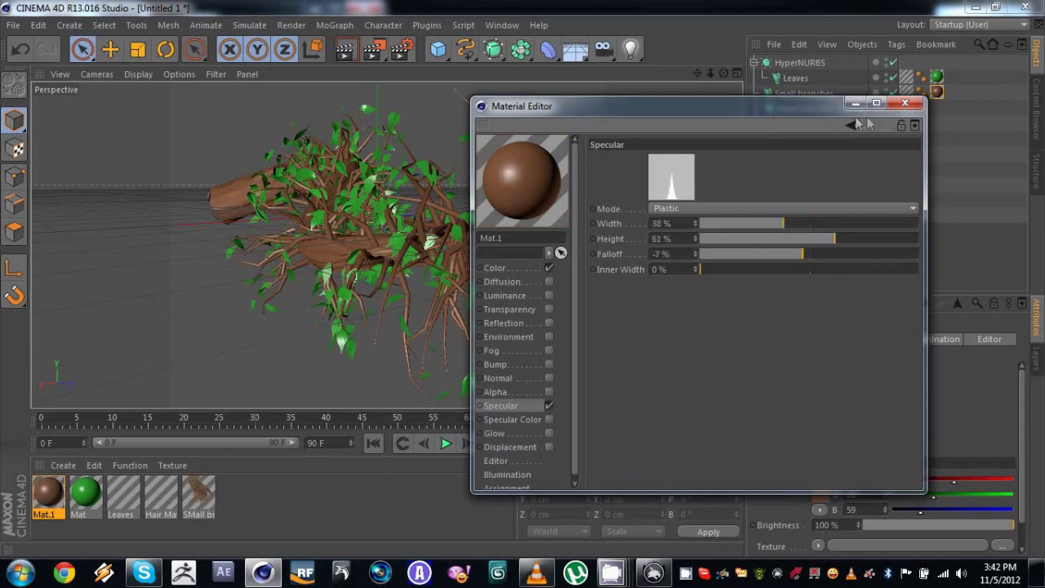
left_click(904, 103)
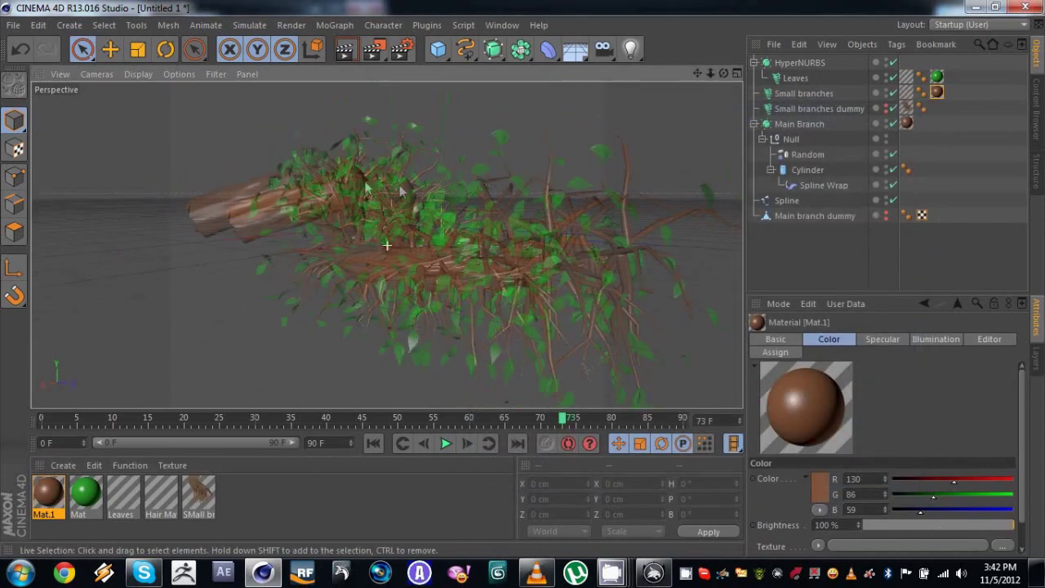
Step: Play the animation from the first frame to review the colored branch and leaves from several angles
left_click(372, 444)
left_click(445, 445)
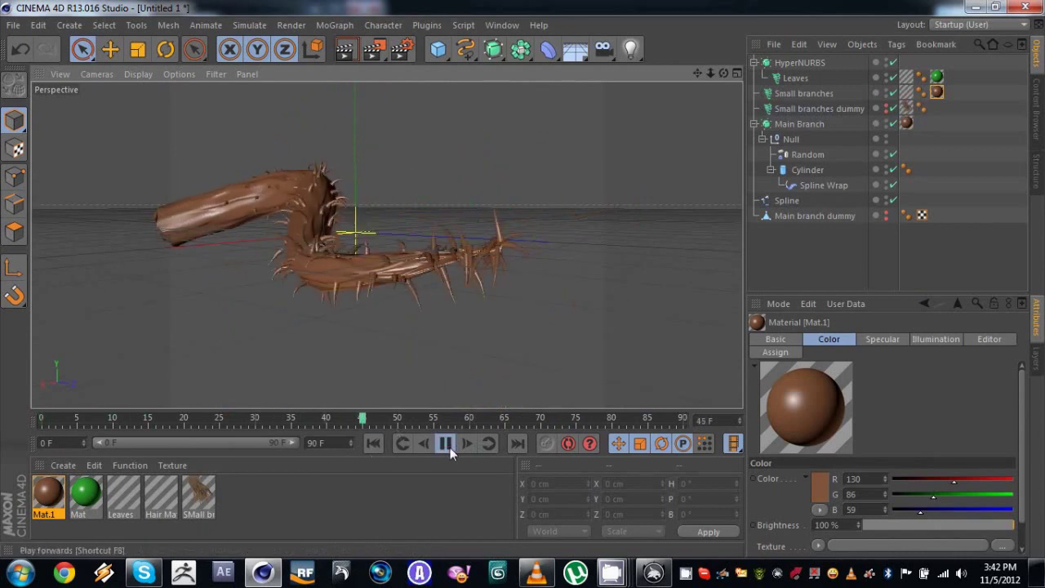
left_click_drag(403, 262, 427, 254, "alt")
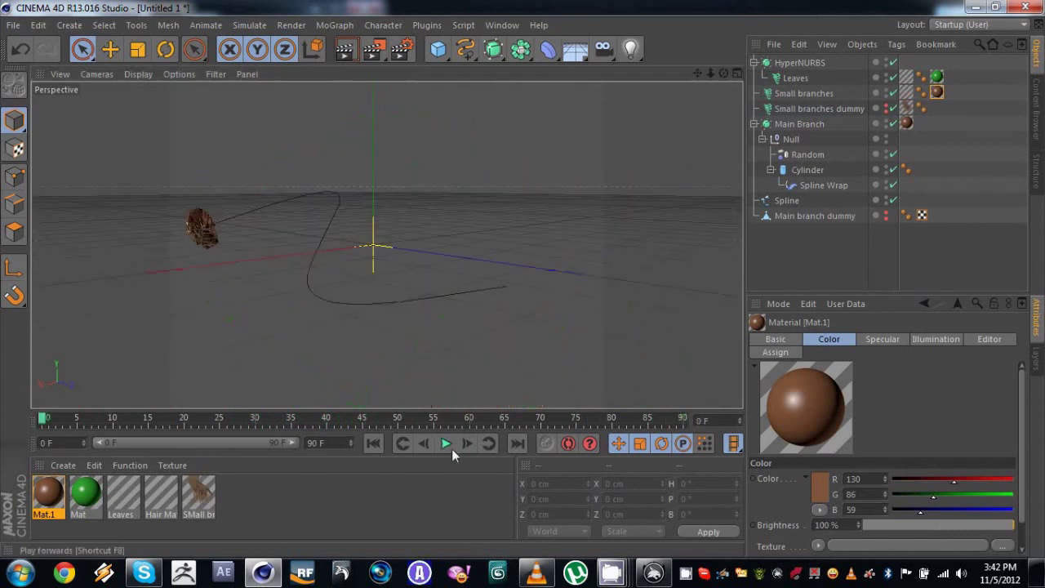
left_click(449, 446)
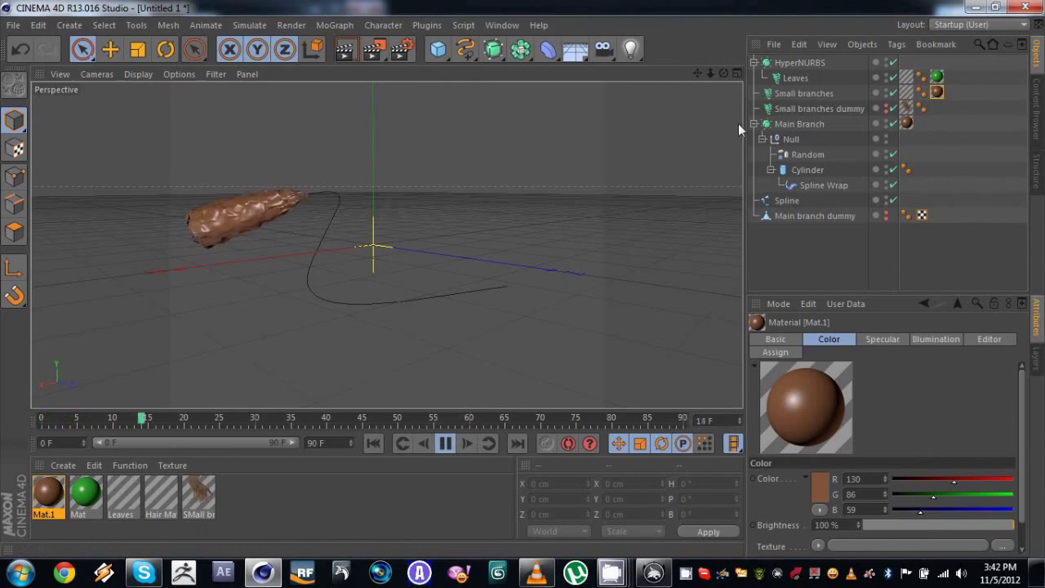
Step: Set the guide length of the Leaves hair object to 153 cm
left_click(795, 78)
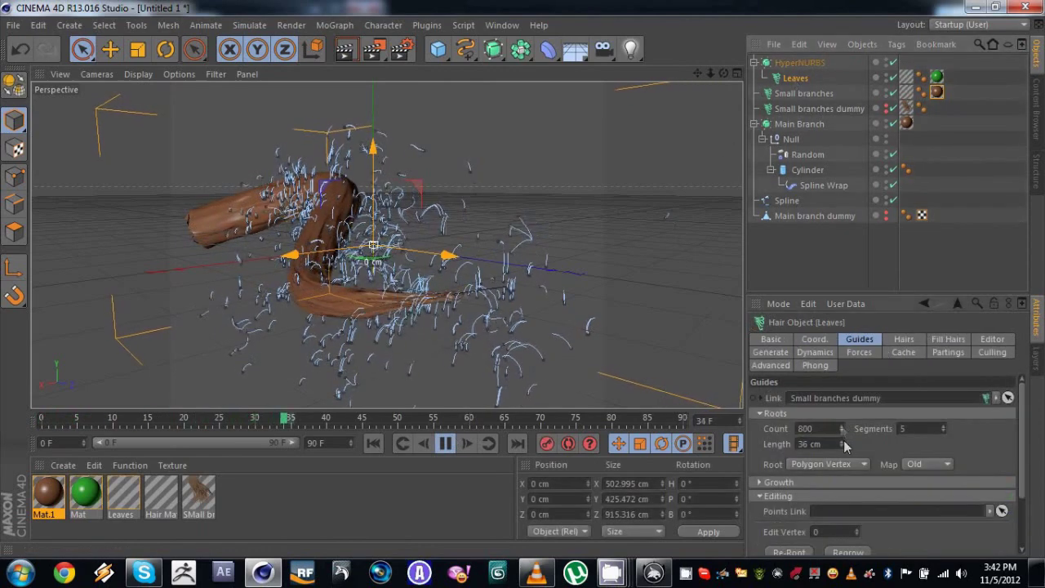
left_click_drag(843, 440, 843, 431)
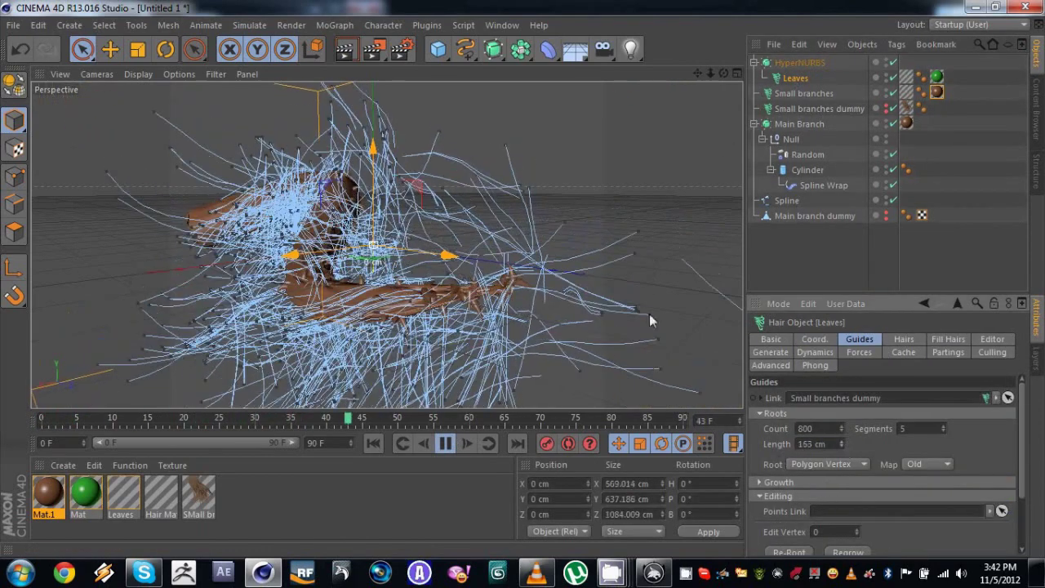
left_click(600, 172)
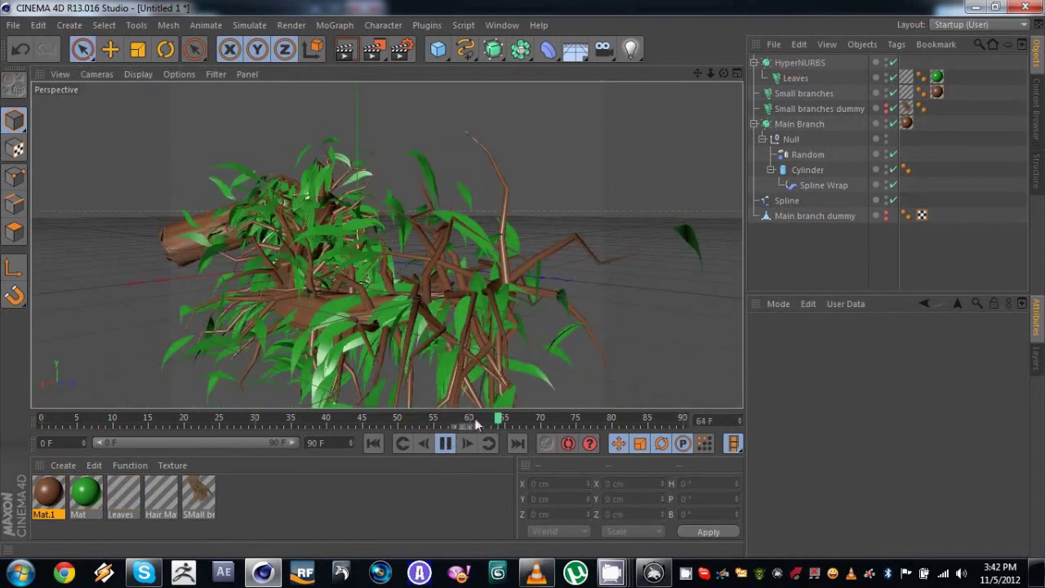
Step: Examine the lengthened leaves at frame 74 from different angles and replay the growth animation
left_click(446, 444)
left_click_drag(520, 423, 569, 418)
scroll(461, 242, "down", 2)
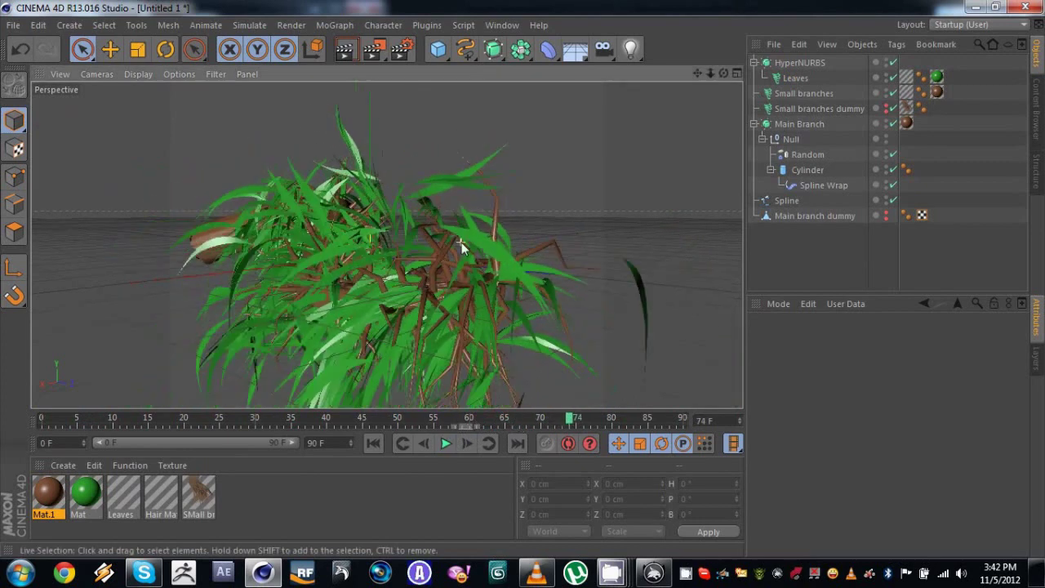
left_click_drag(394, 194, 369, 198, "alt")
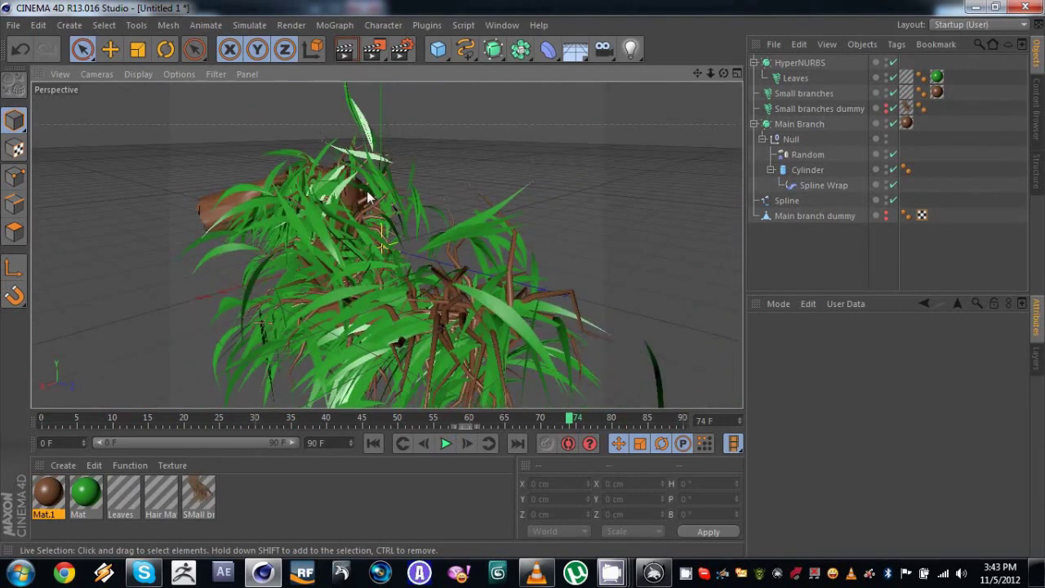
key("F8")
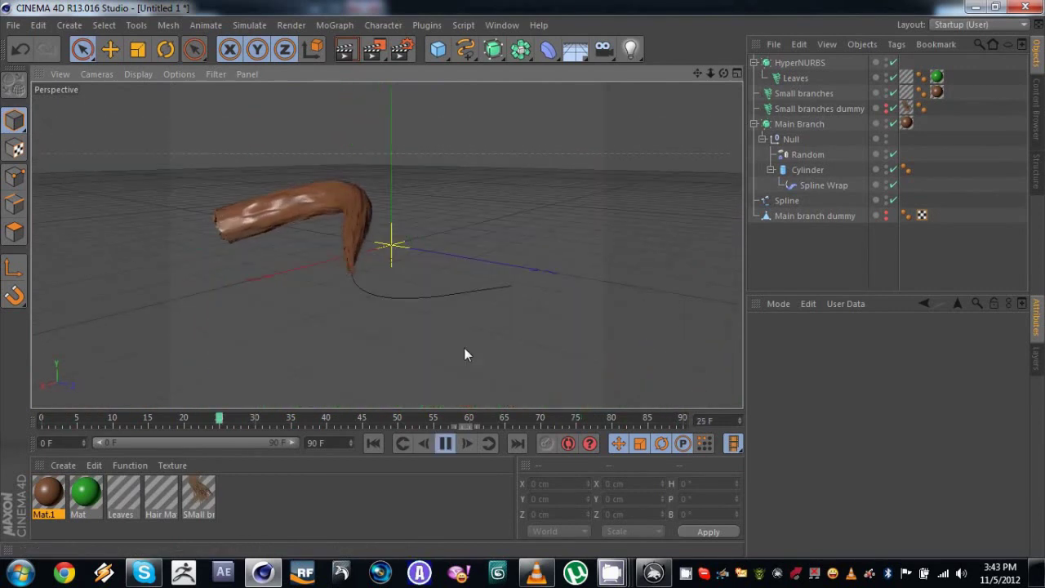